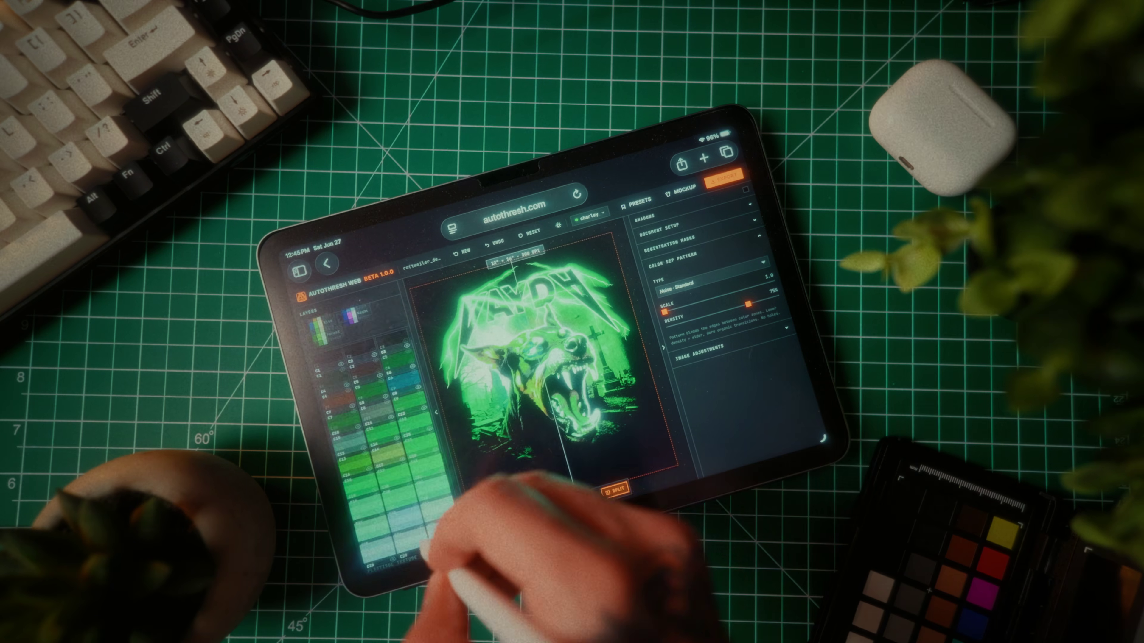
scroll(413, 386, down, 1)
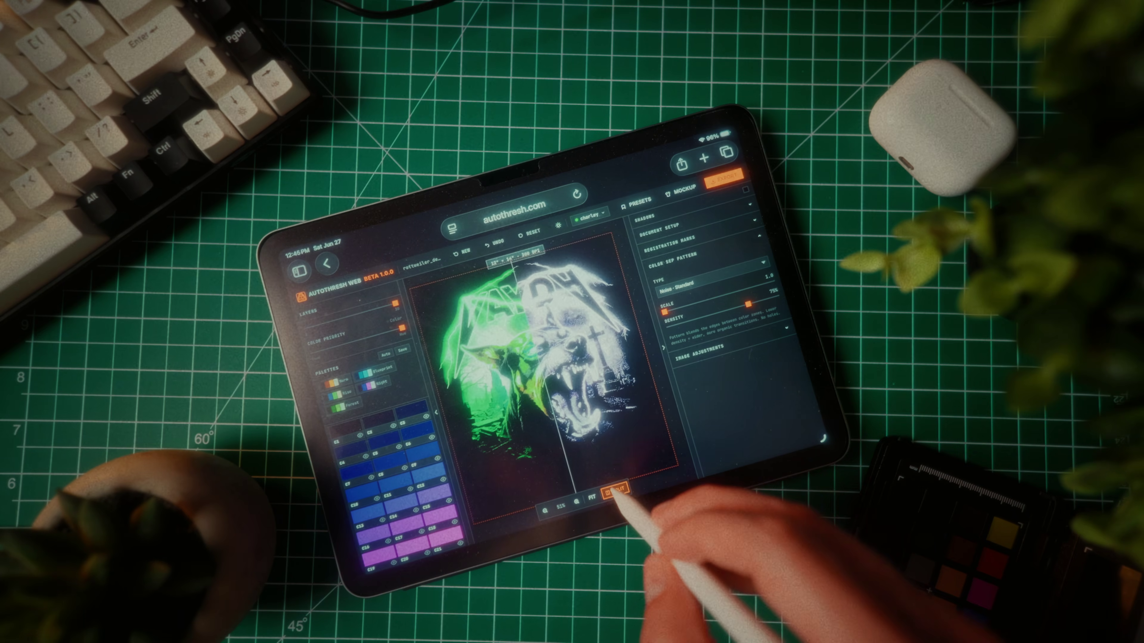
click(614, 489)
click(337, 382)
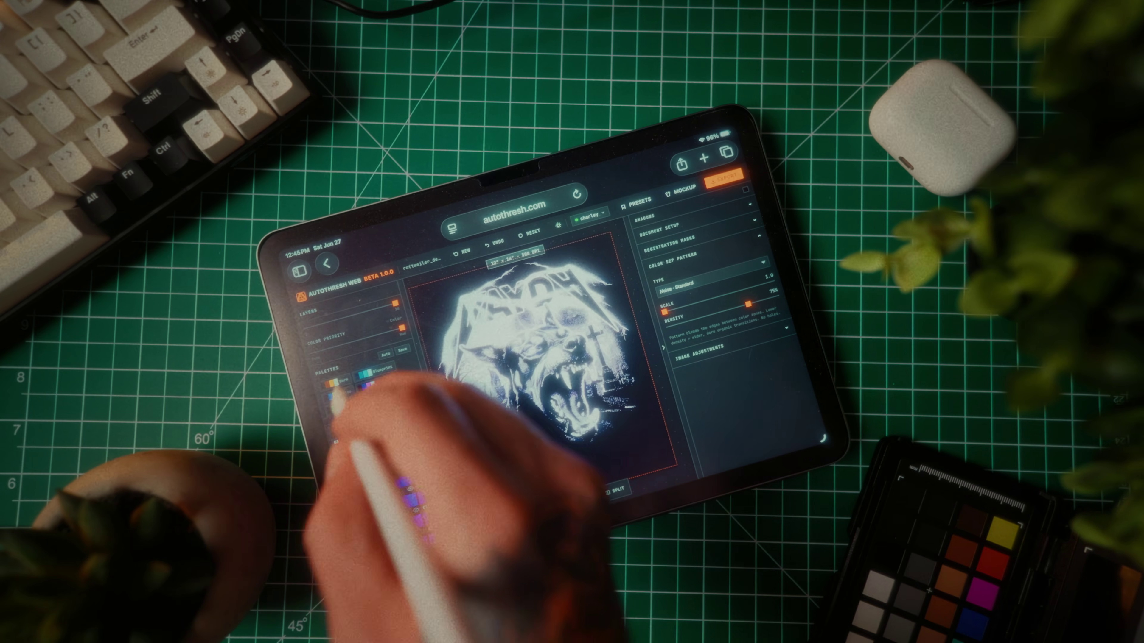
click(340, 395)
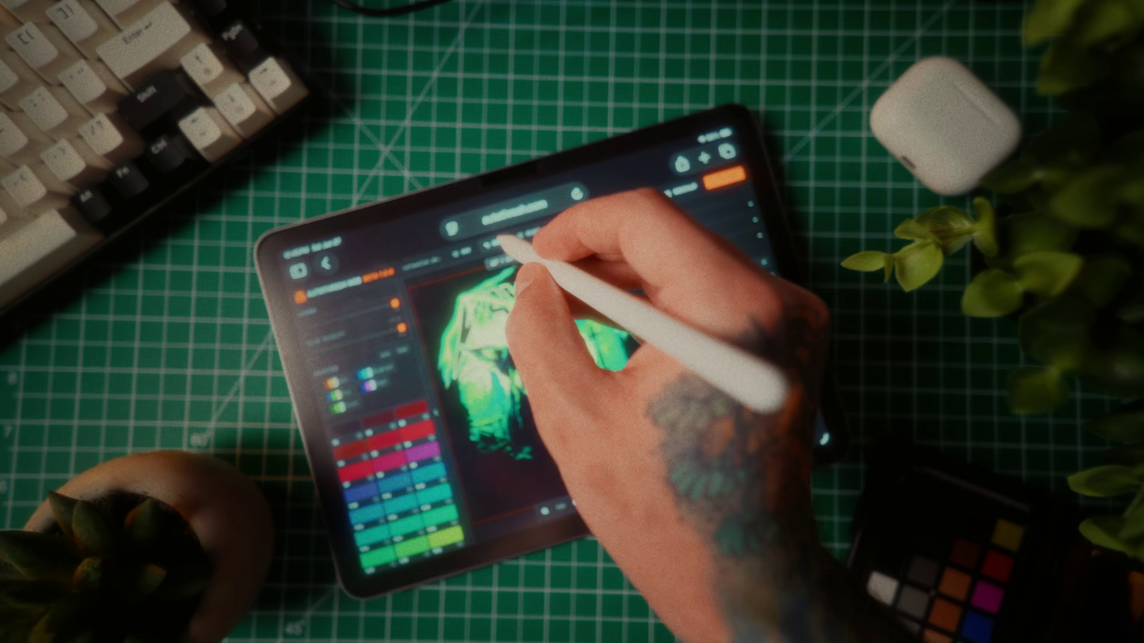
click(494, 242)
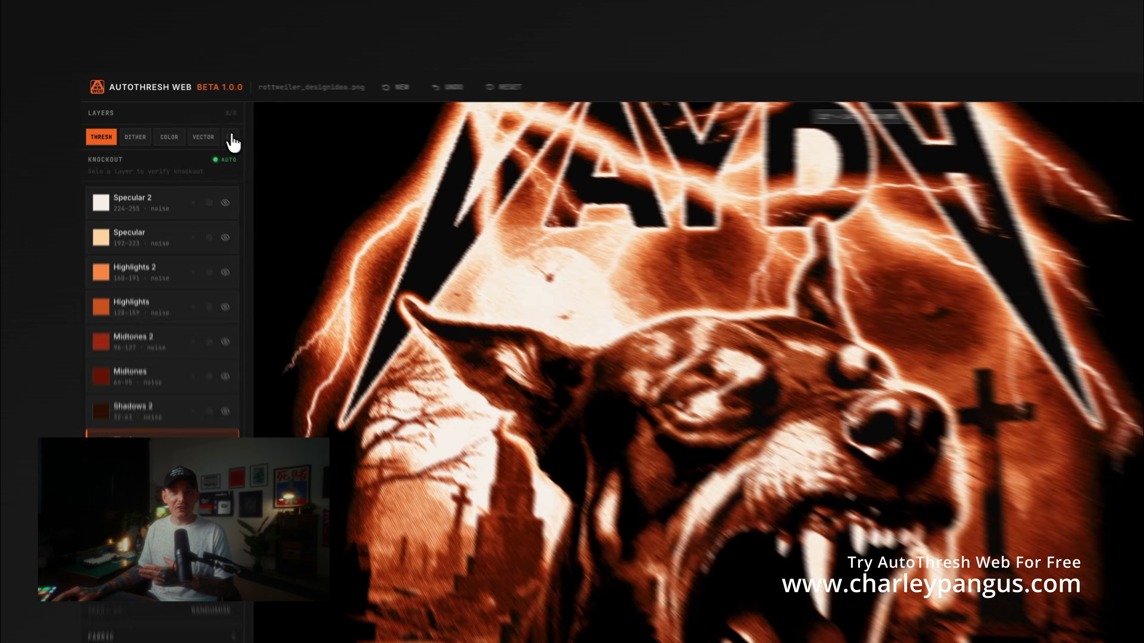
Step: Preview the Dither and Color Separation modes from the mode descriptions, and return to Threshold mode
click(188, 110)
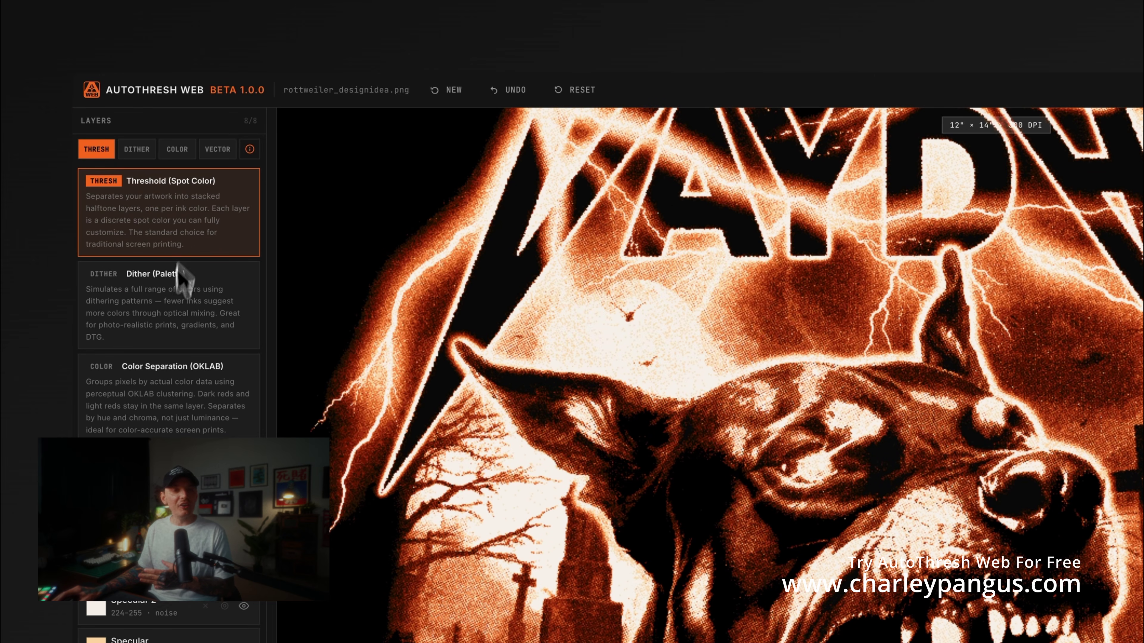
click(205, 326)
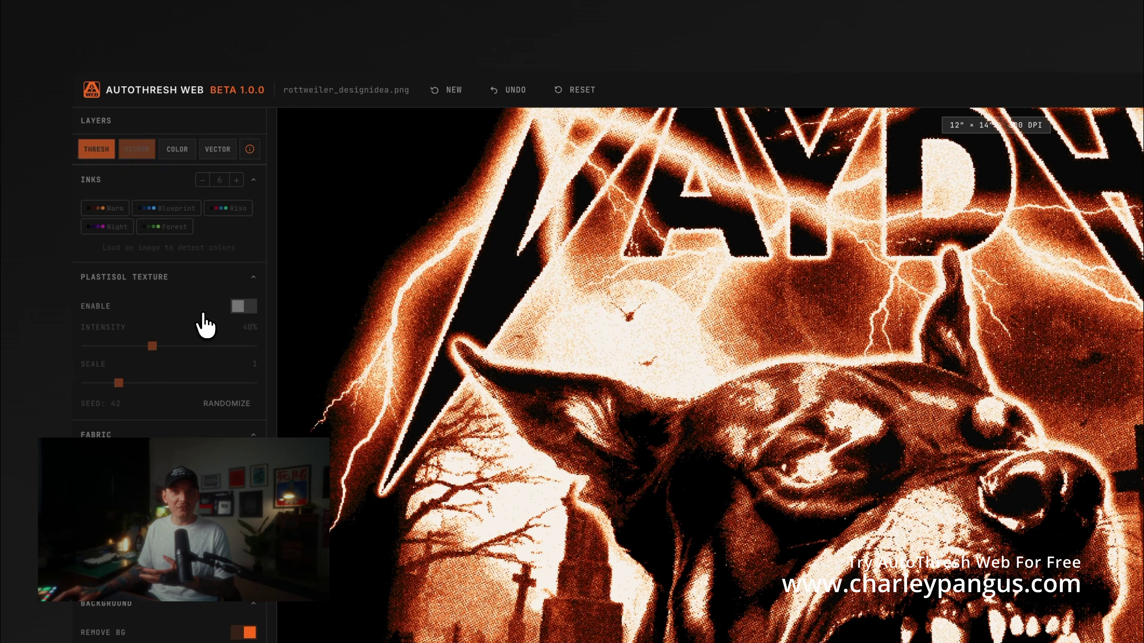
click(249, 149)
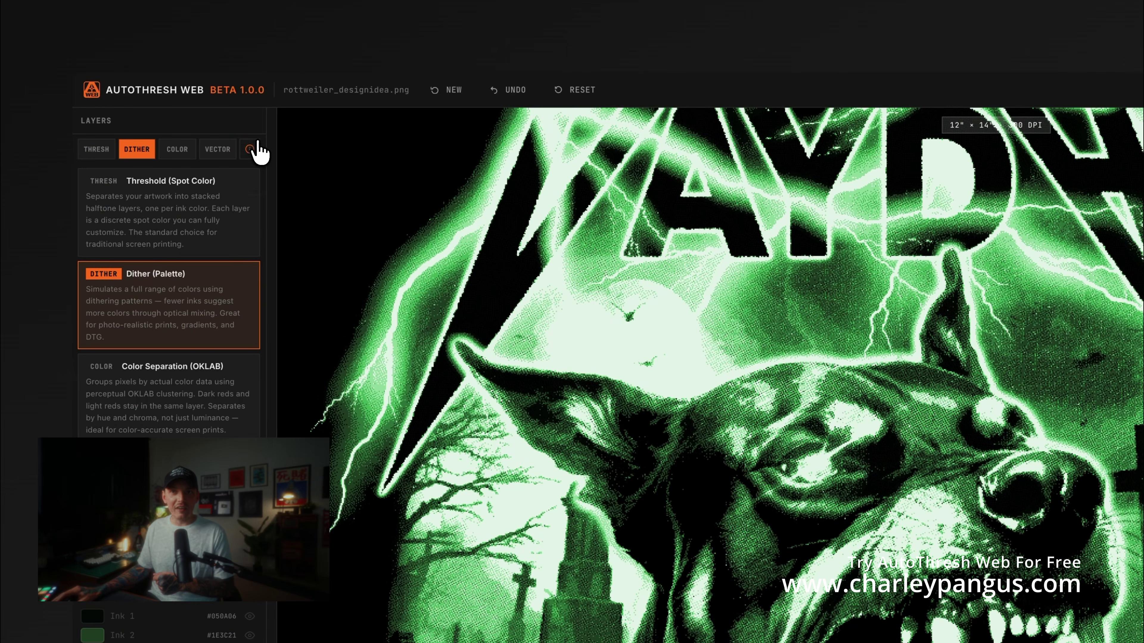
click(189, 383)
click(97, 150)
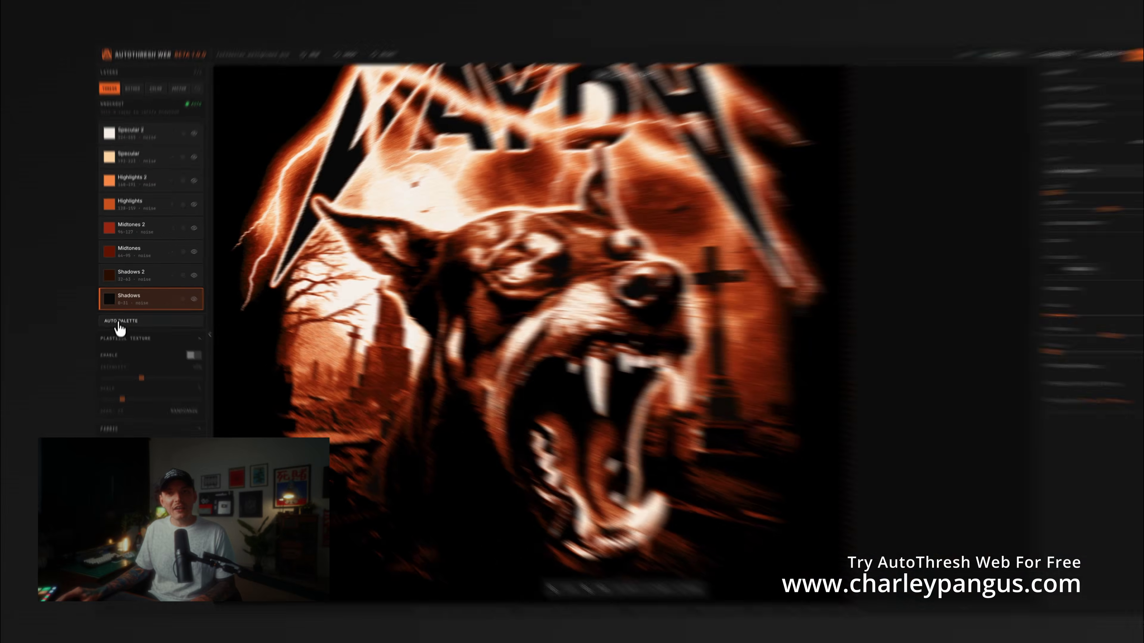
Step: Recolor the threshold layers with Auto Palette and compare the result with the original artwork in split view
click(121, 314)
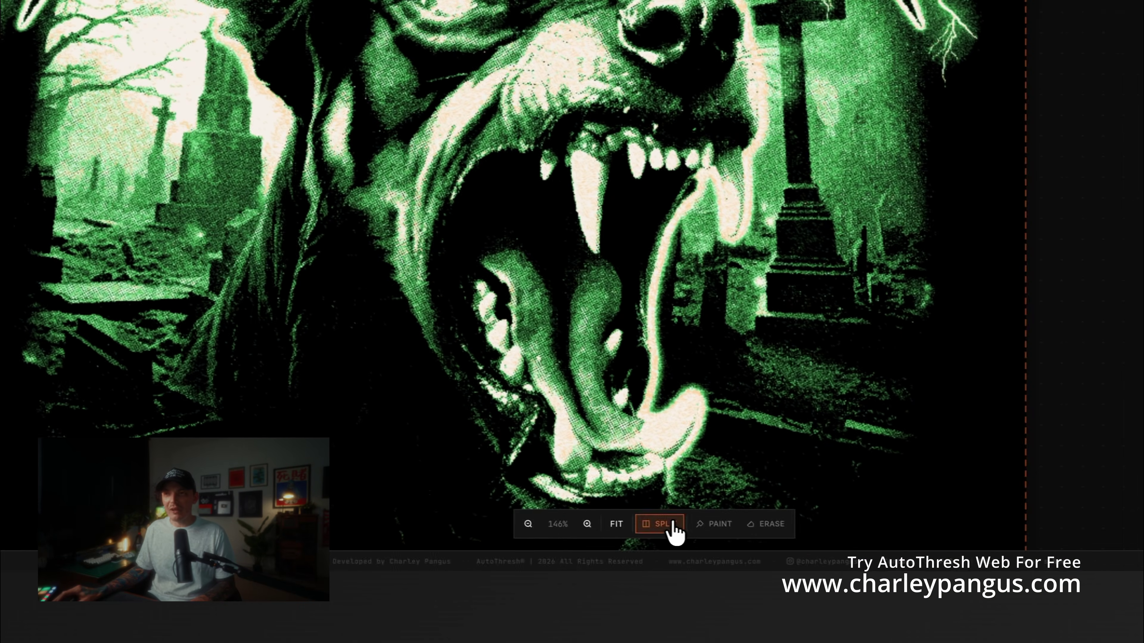
click(674, 530)
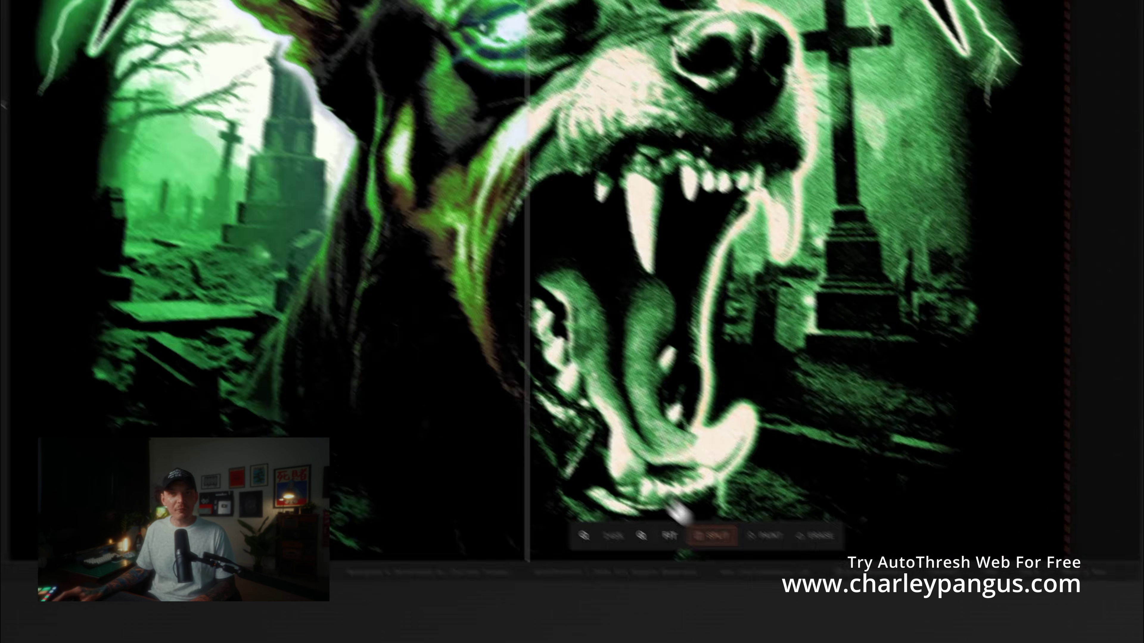
click(565, 547)
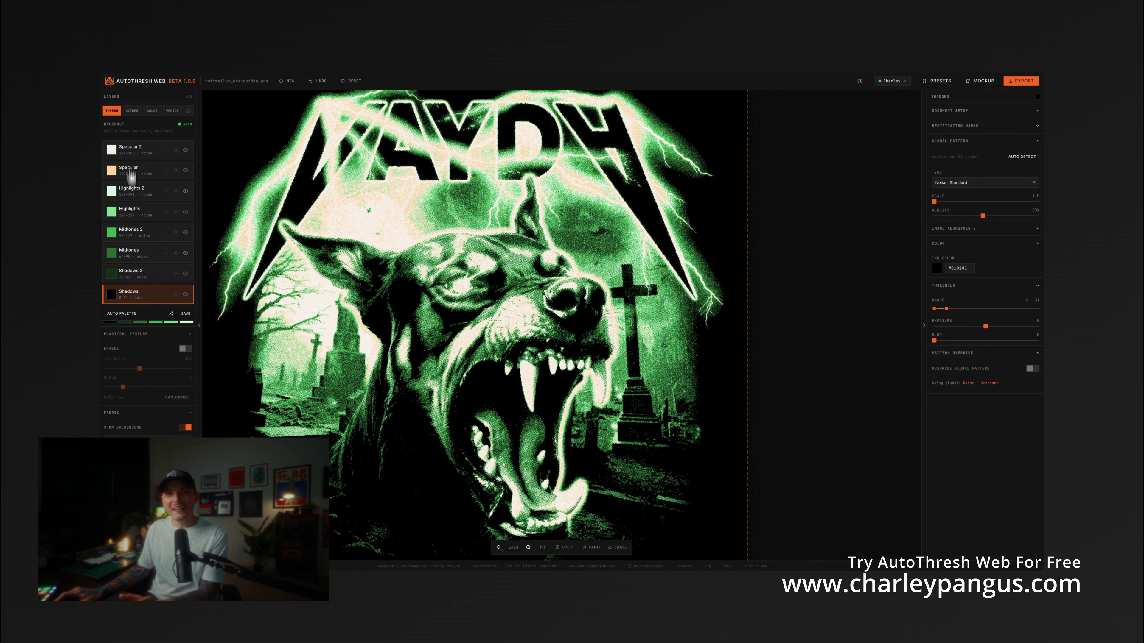
Step: Hide the Specular 2, Specular and Highlights 2 layers, and show both specular layers again
click(185, 150)
click(185, 170)
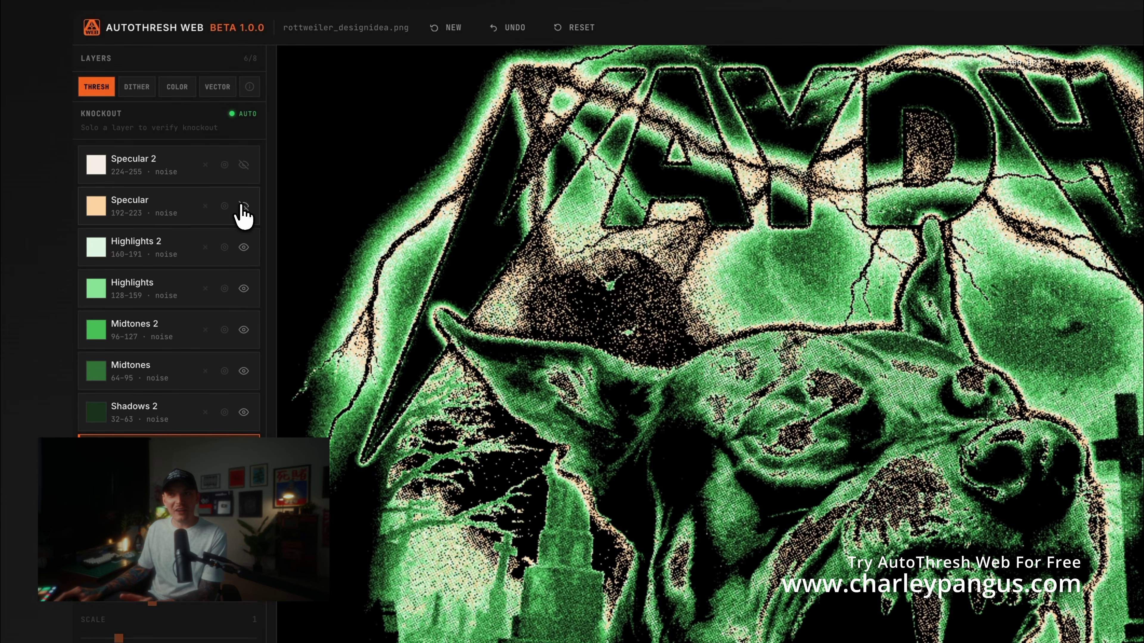
click(245, 249)
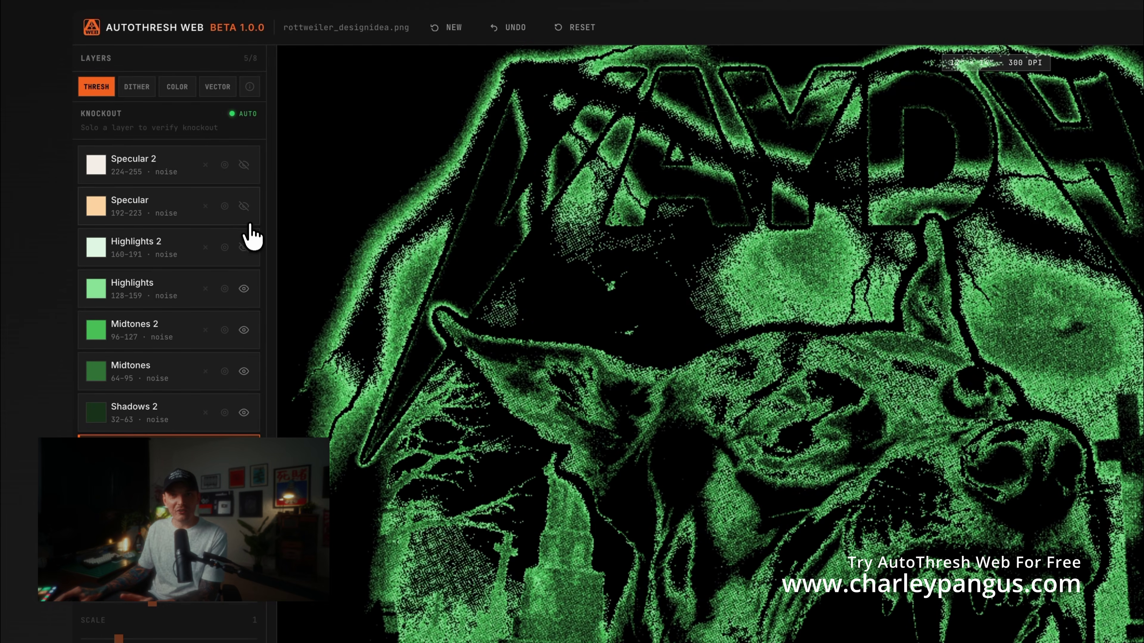
click(244, 248)
click(244, 249)
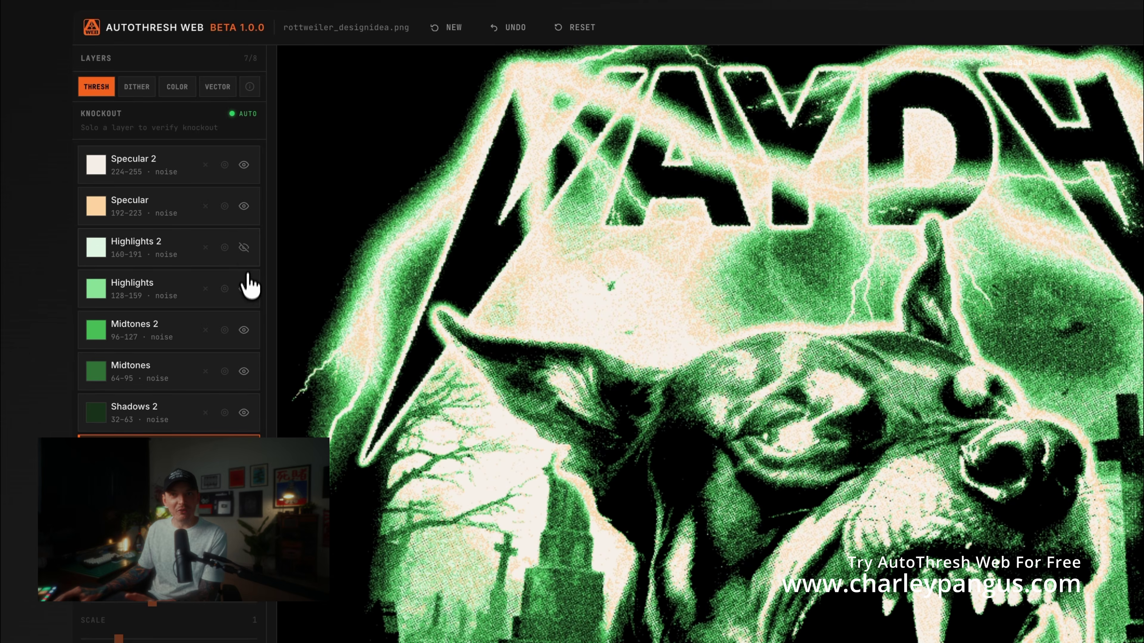
Step: Hide the Highlights, Midtones 2, Midtones, Specular and Specular 2 layers one after another
click(244, 290)
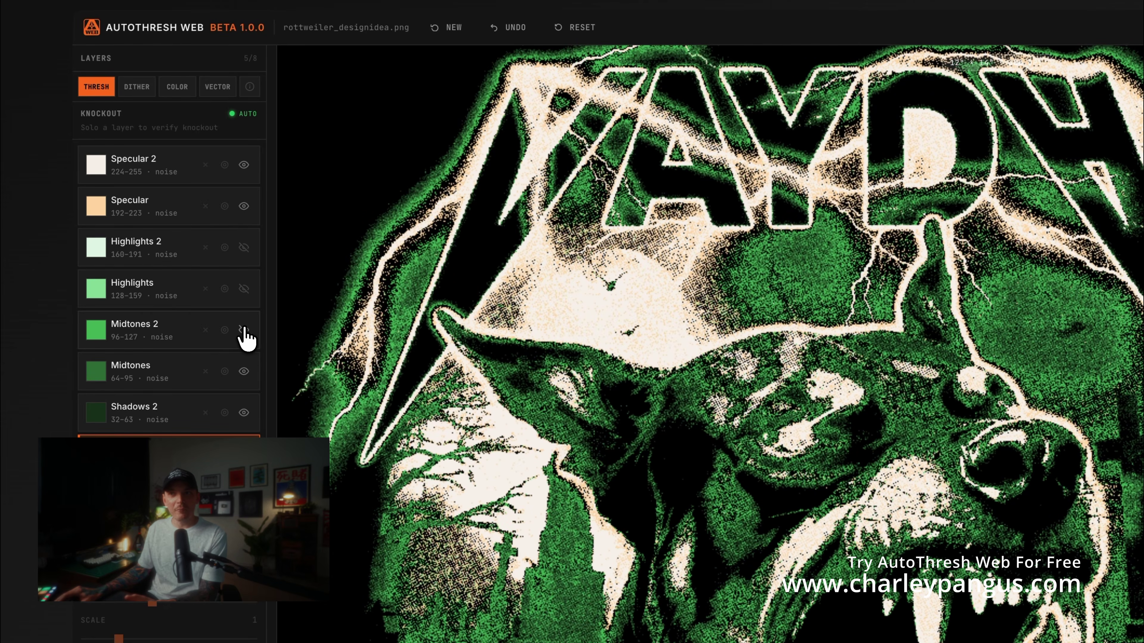
click(244, 372)
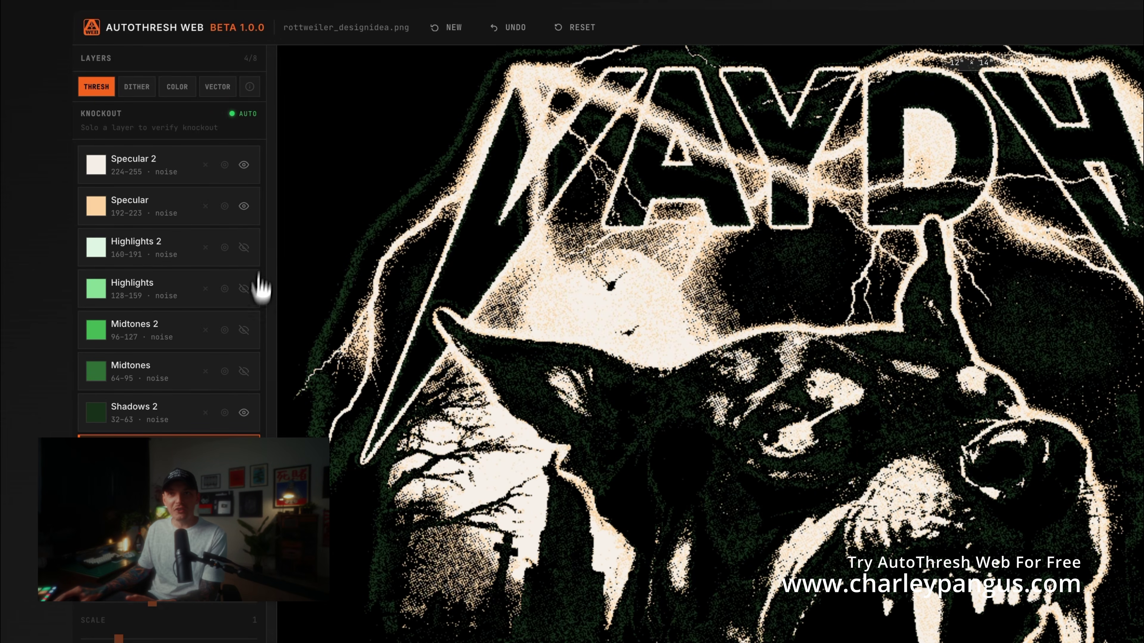
click(245, 206)
click(245, 166)
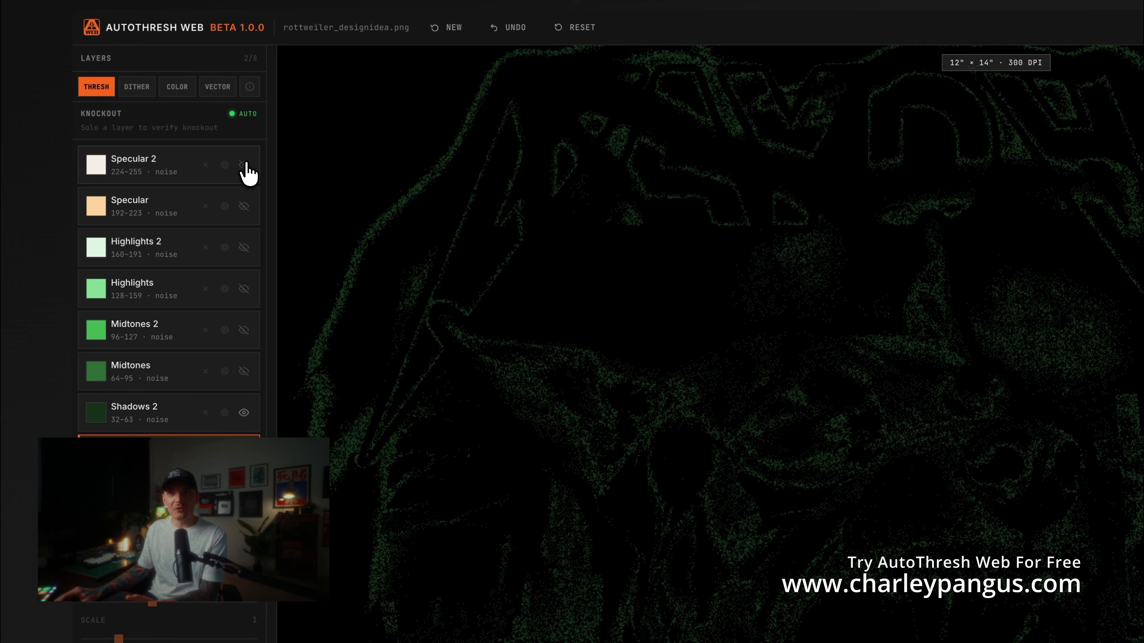
Step: Make all the hidden specular, highlight and midtone layers visible again
click(244, 165)
click(244, 247)
click(244, 289)
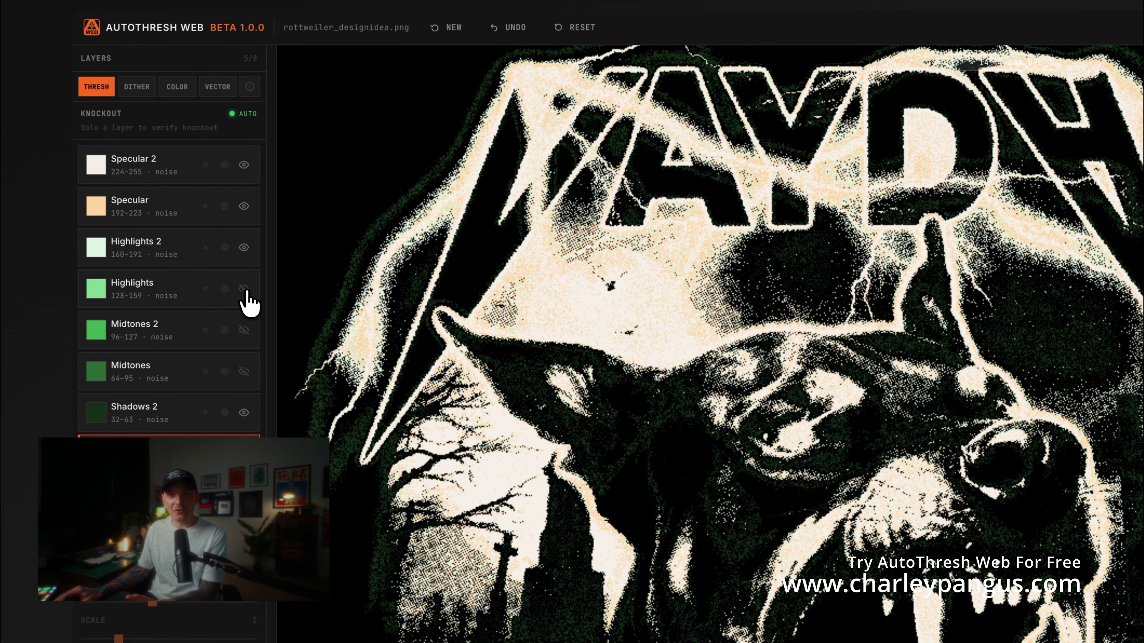
click(244, 371)
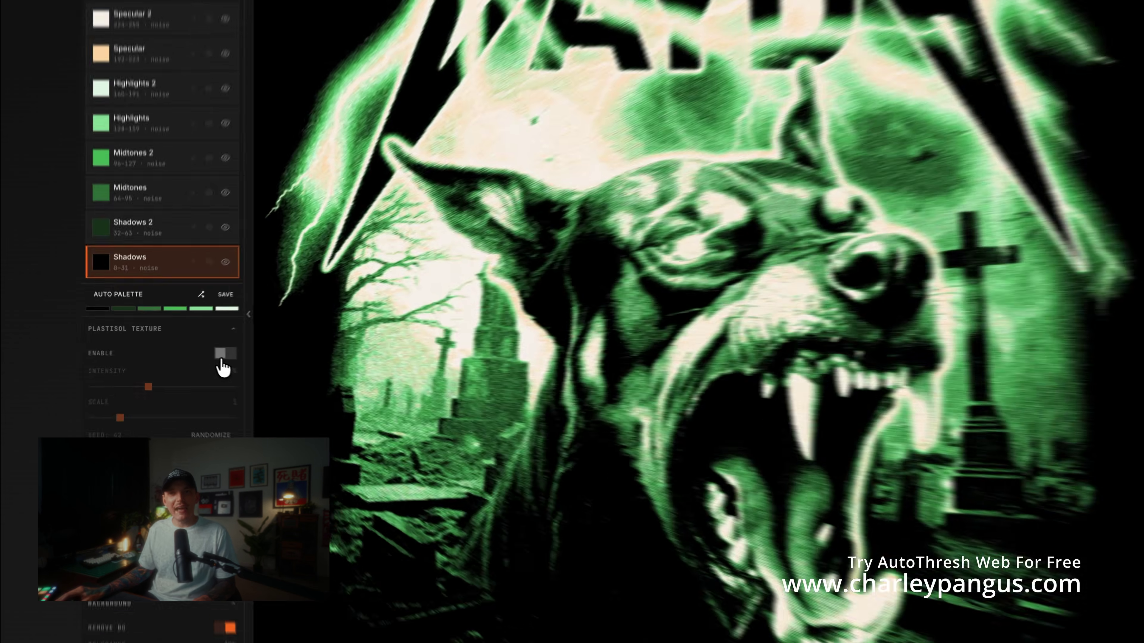
Step: Enable the plastisol texture with an intensity of 97%, a scale of 0.25 and a randomized seed
click(184, 349)
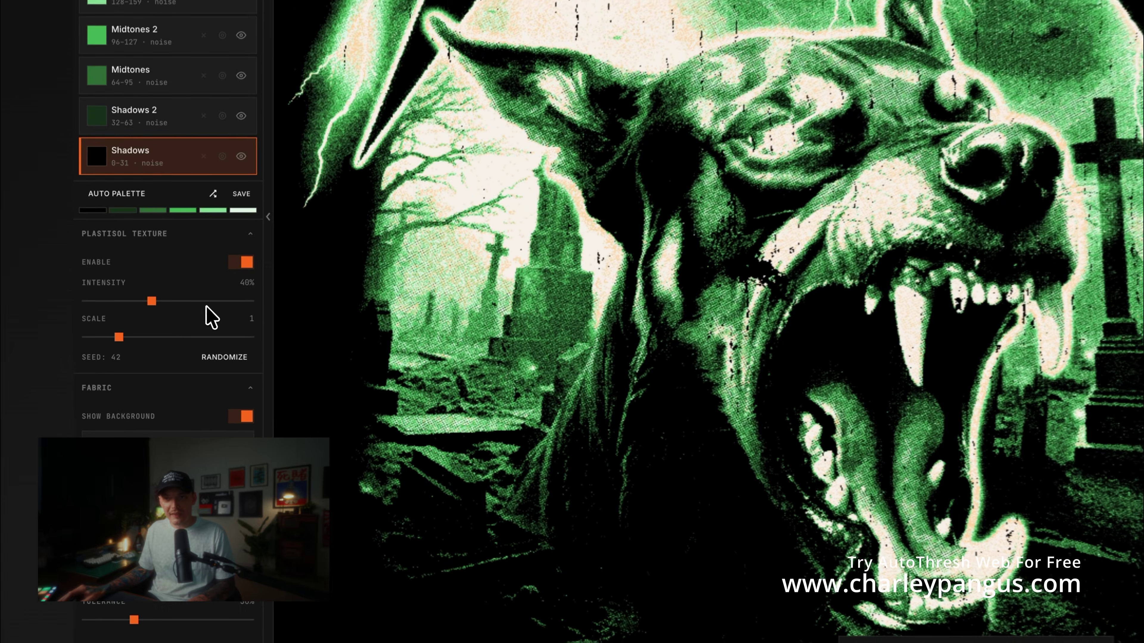
click(174, 368)
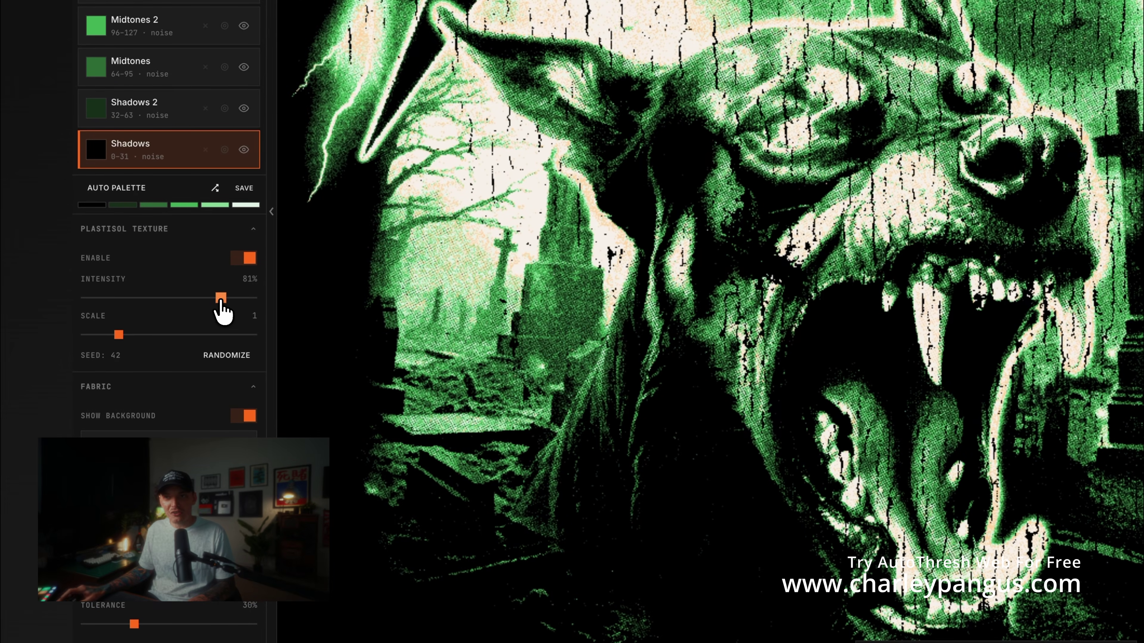
drag(101, 337, 88, 338)
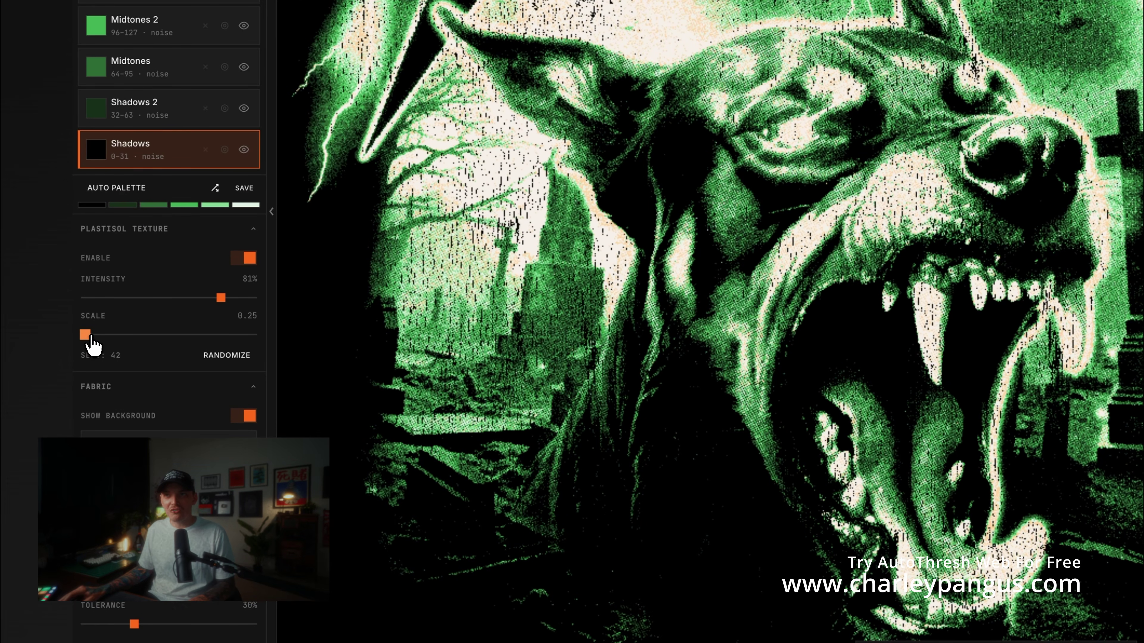
drag(160, 307, 248, 314)
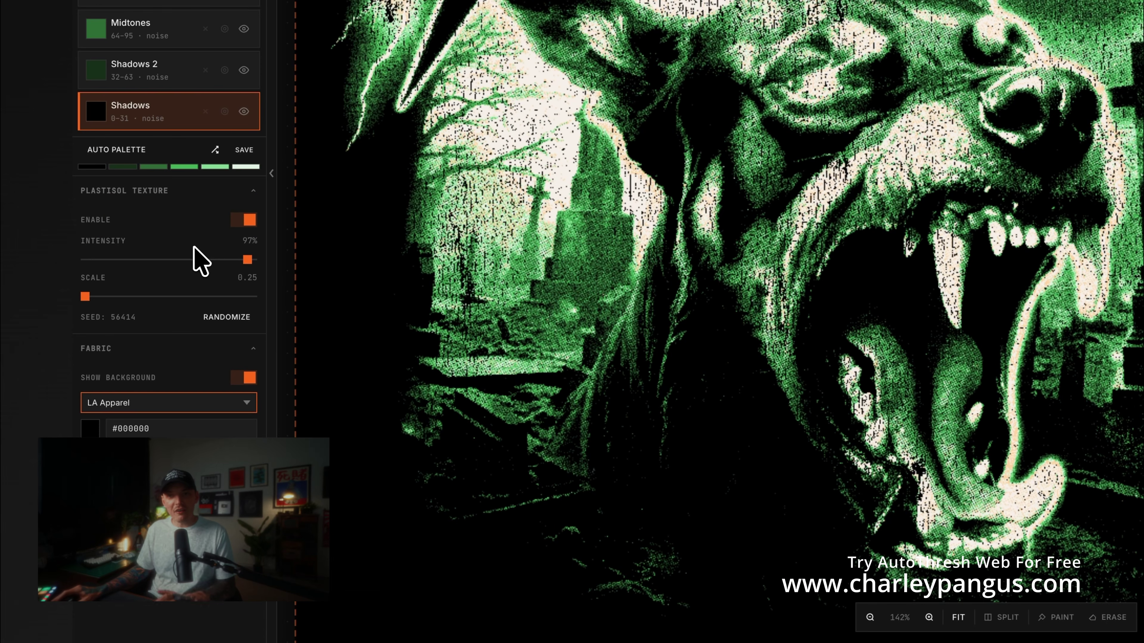
Step: Set the fabric to LA Apparel in Black (#0A0A0A)
click(137, 401)
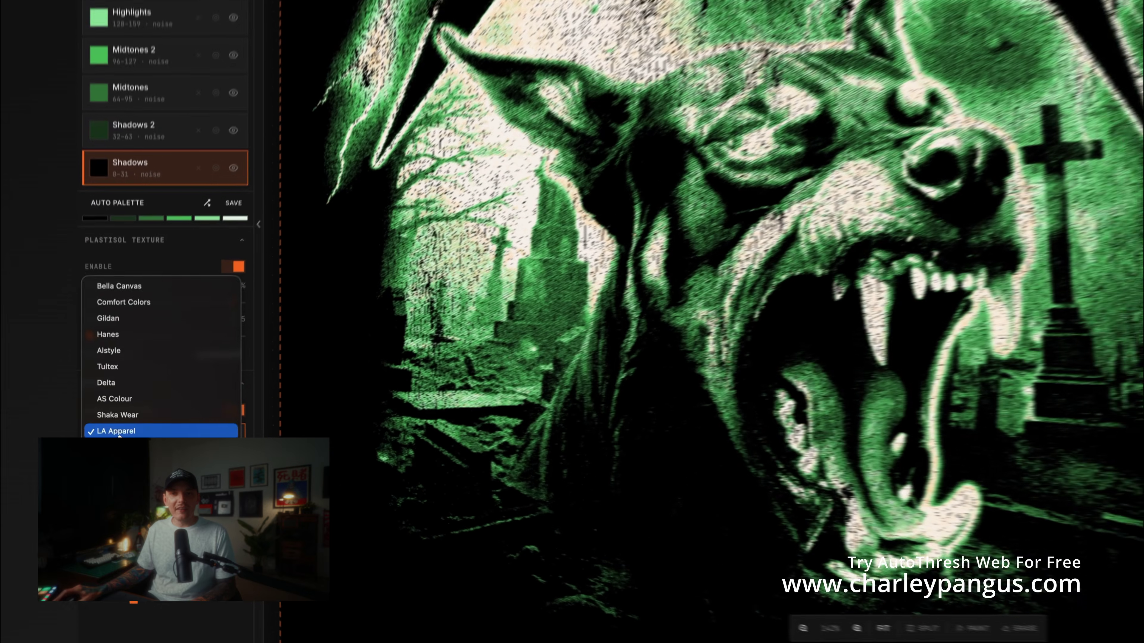
click(145, 436)
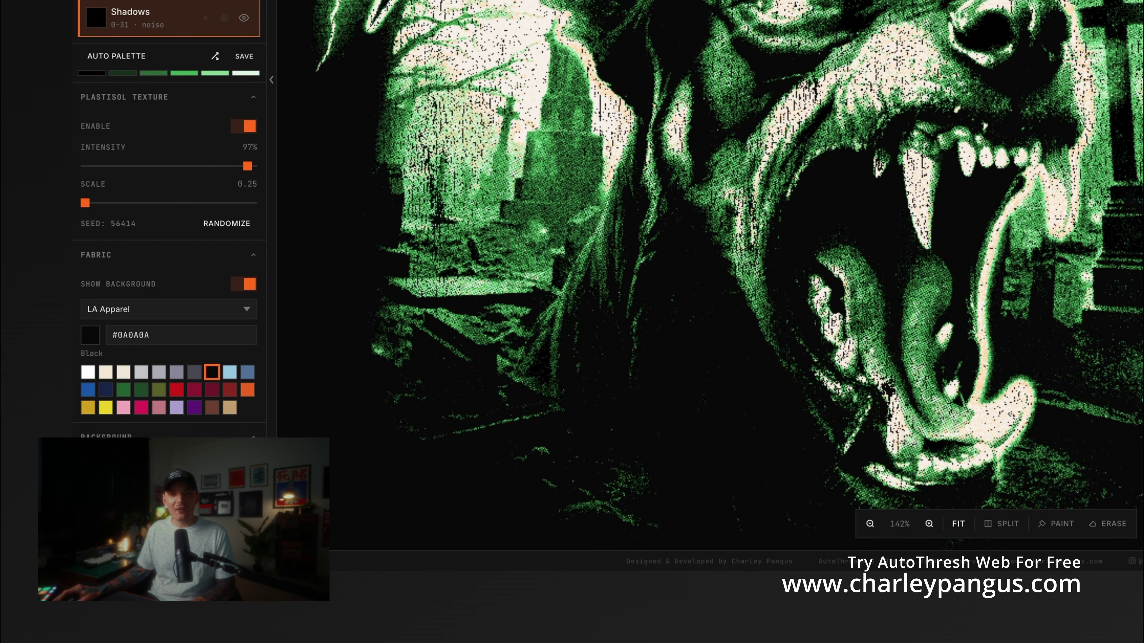
Step: Lower the background removal tolerance, checking the artwork with the fabric background switched off and on again
drag(145, 507, 163, 507)
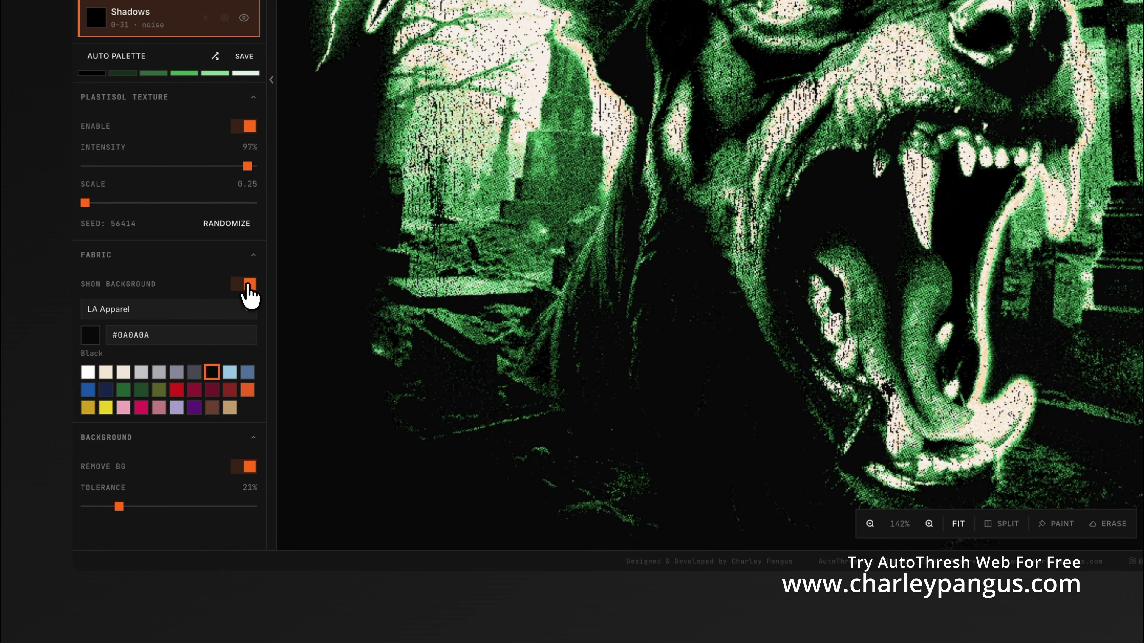
click(247, 285)
mouse_move(117, 508)
mouse_down()
mouse_move(143, 506)
mouse_move(96, 508)
mouse_up()
click(248, 285)
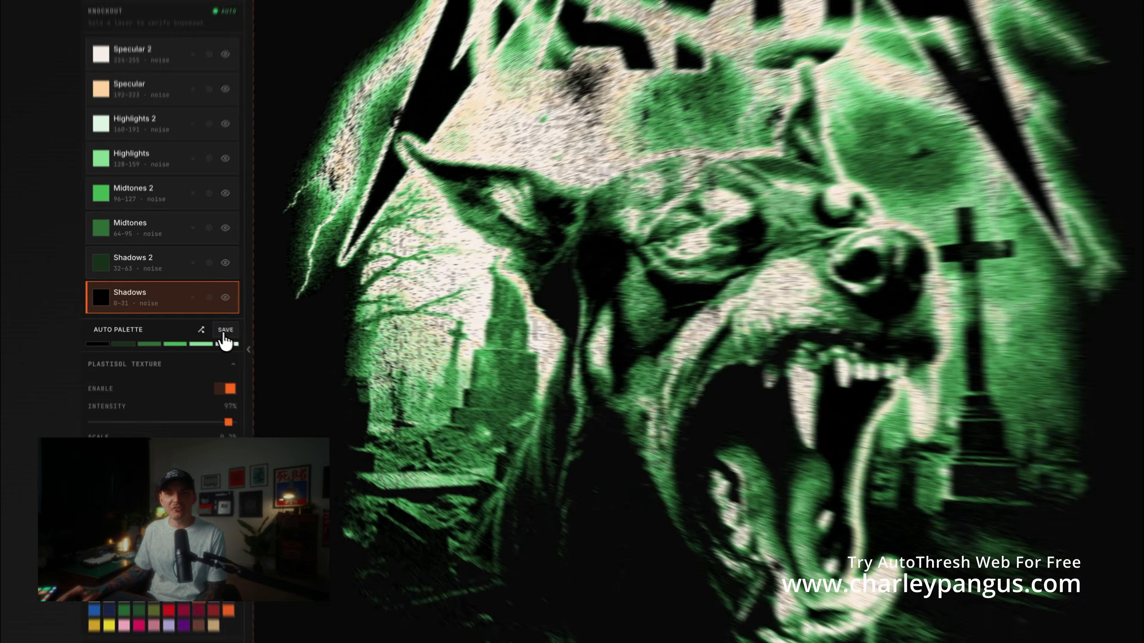
Step: Save the color palette as "Test 01" and shuffle it into a second saved palette
click(185, 313)
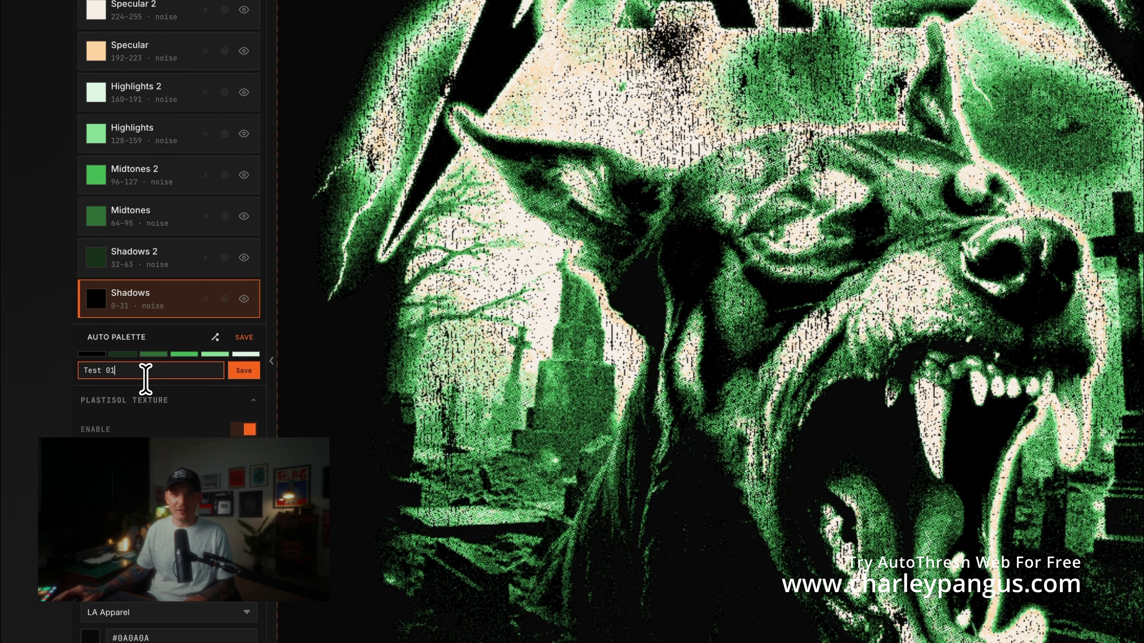
click(247, 370)
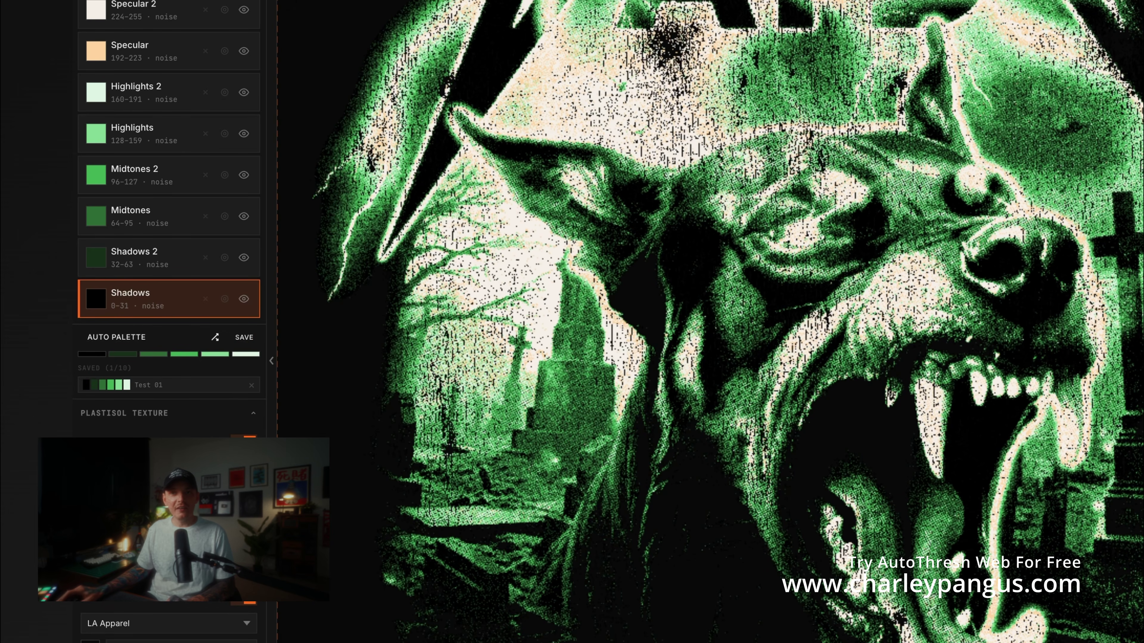
click(218, 336)
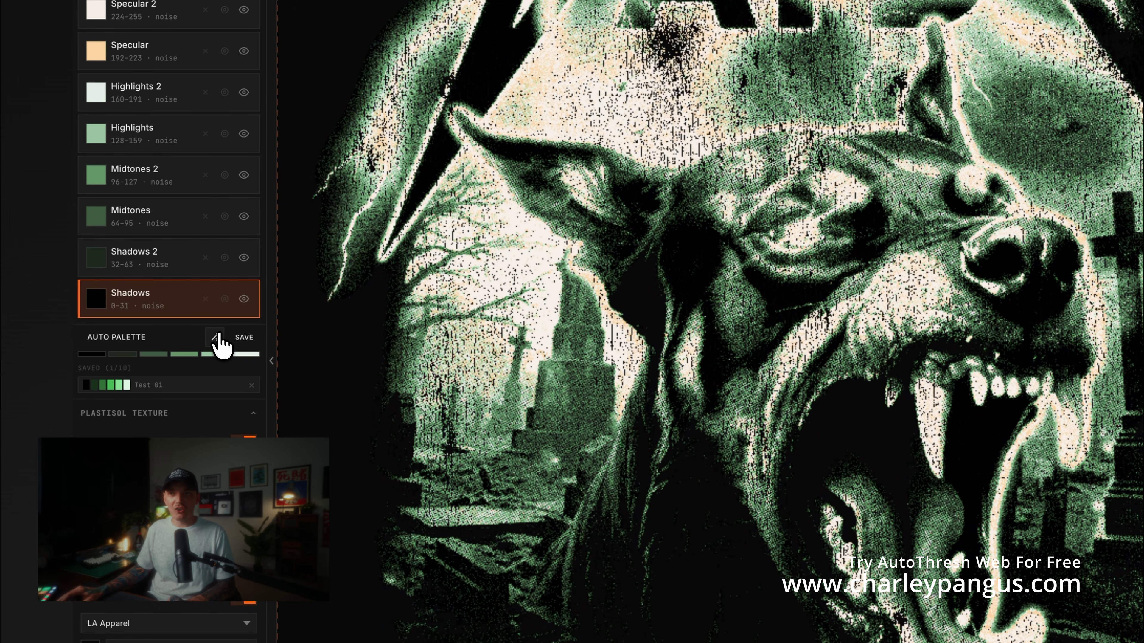
click(229, 338)
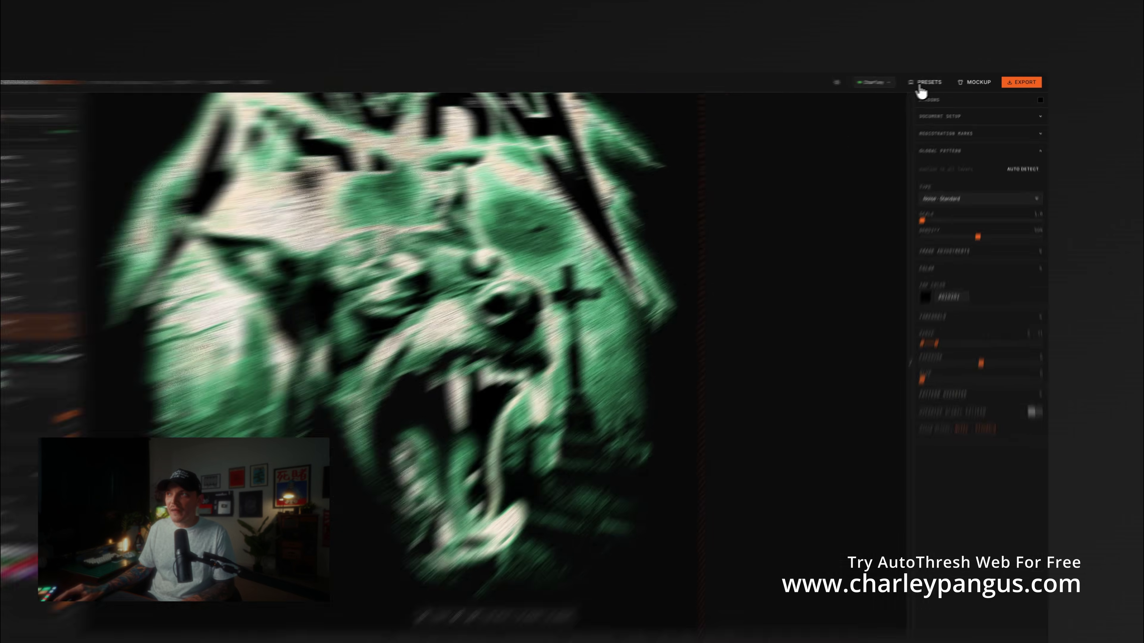
Step: Save the current threshold settings as a preset named "Test 01" and close the presets dialog
click(937, 81)
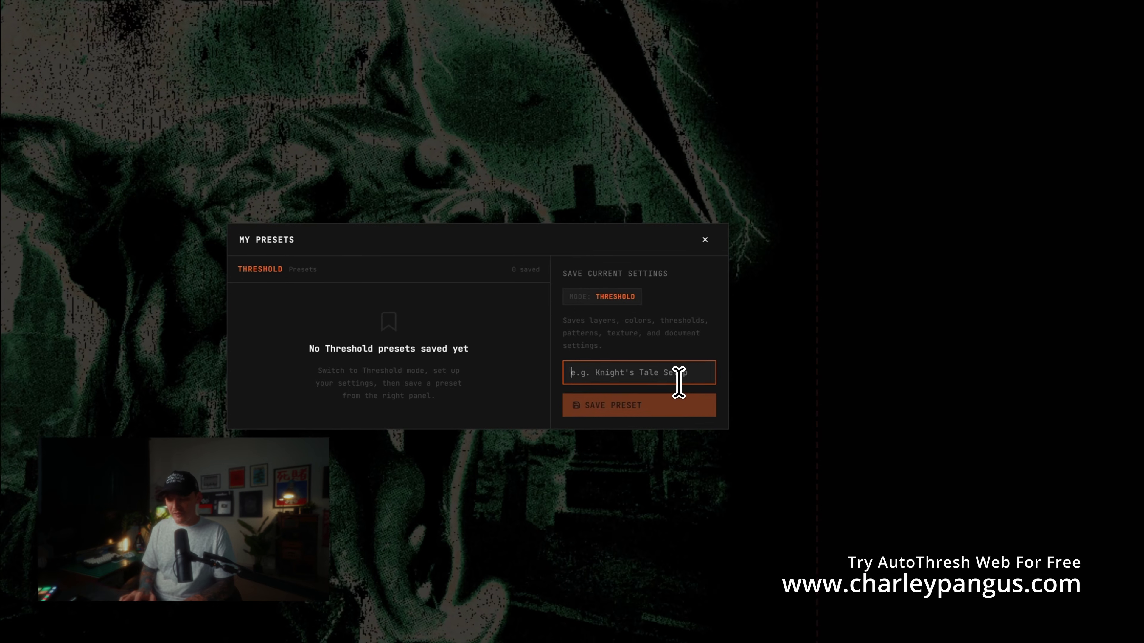
text(Test 01)
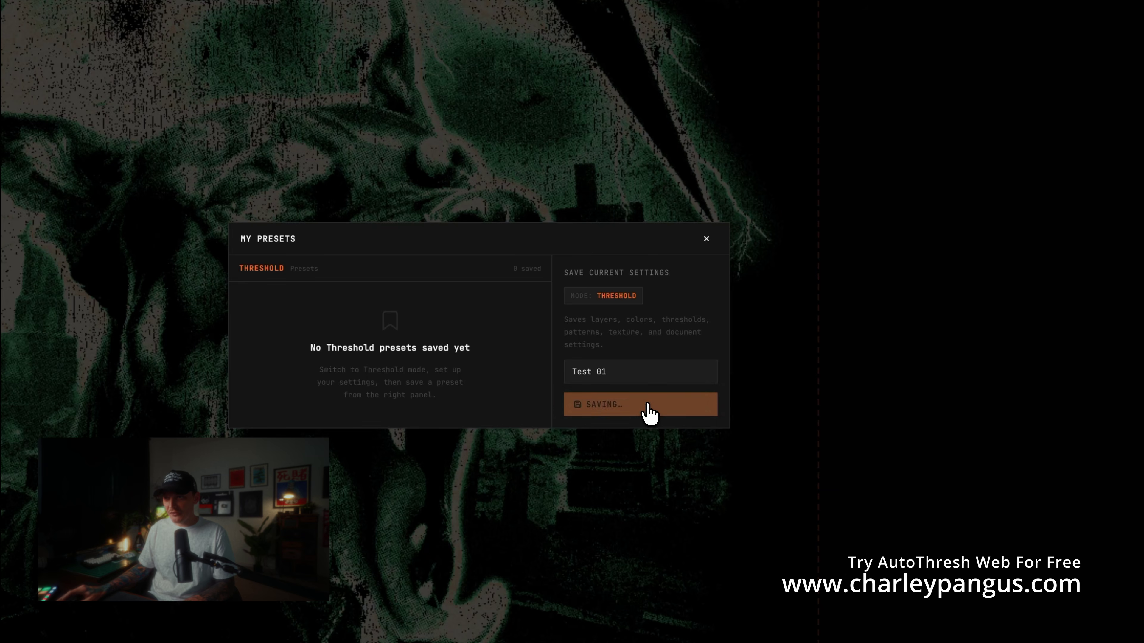
click(646, 402)
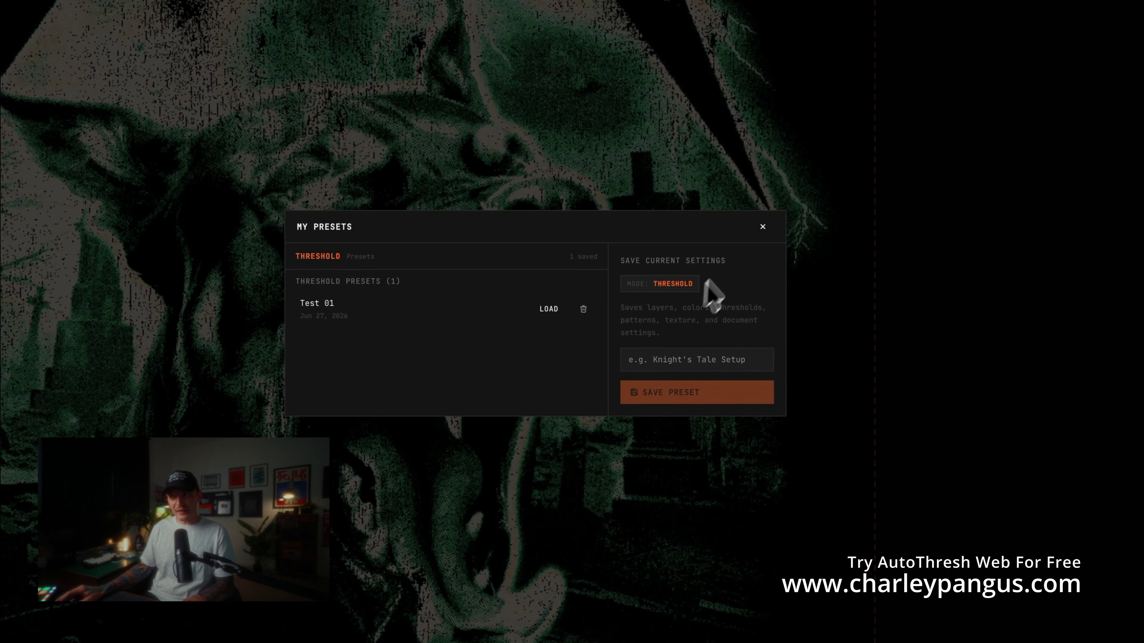
click(761, 230)
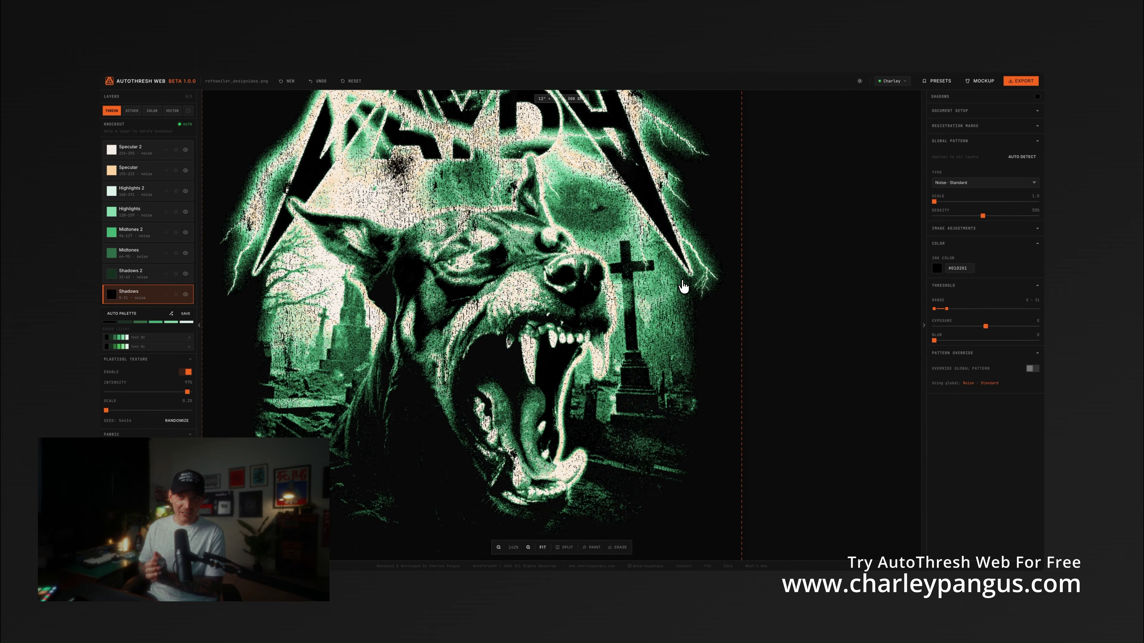
Step: Recolor the Shadows layer to a dark teal (#275962)
scroll(683, 286, down, 2)
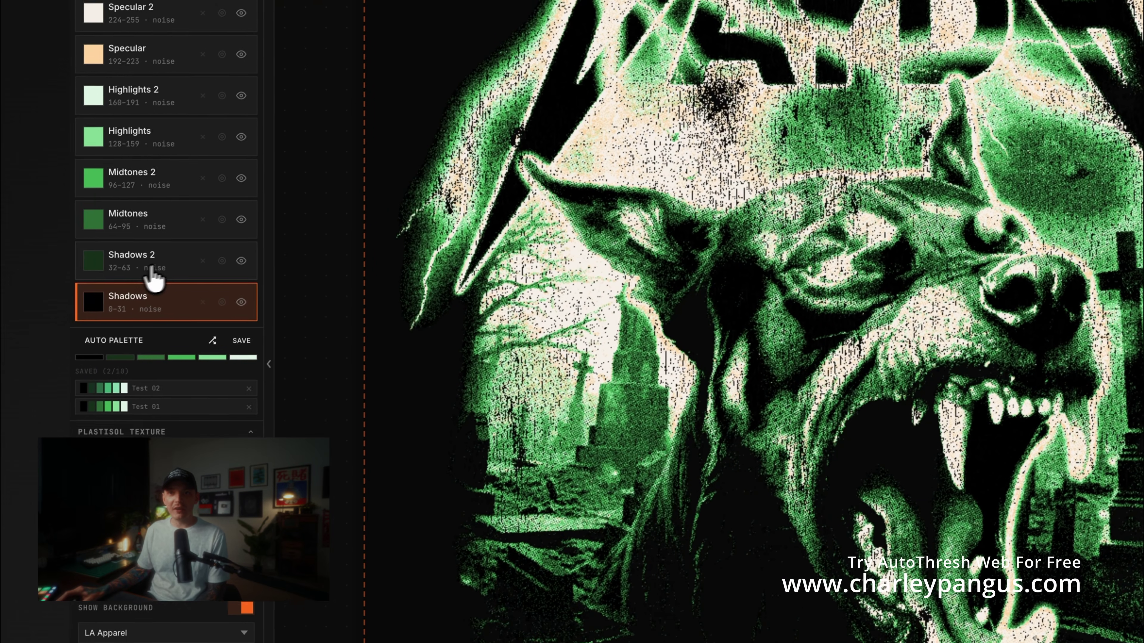
click(153, 265)
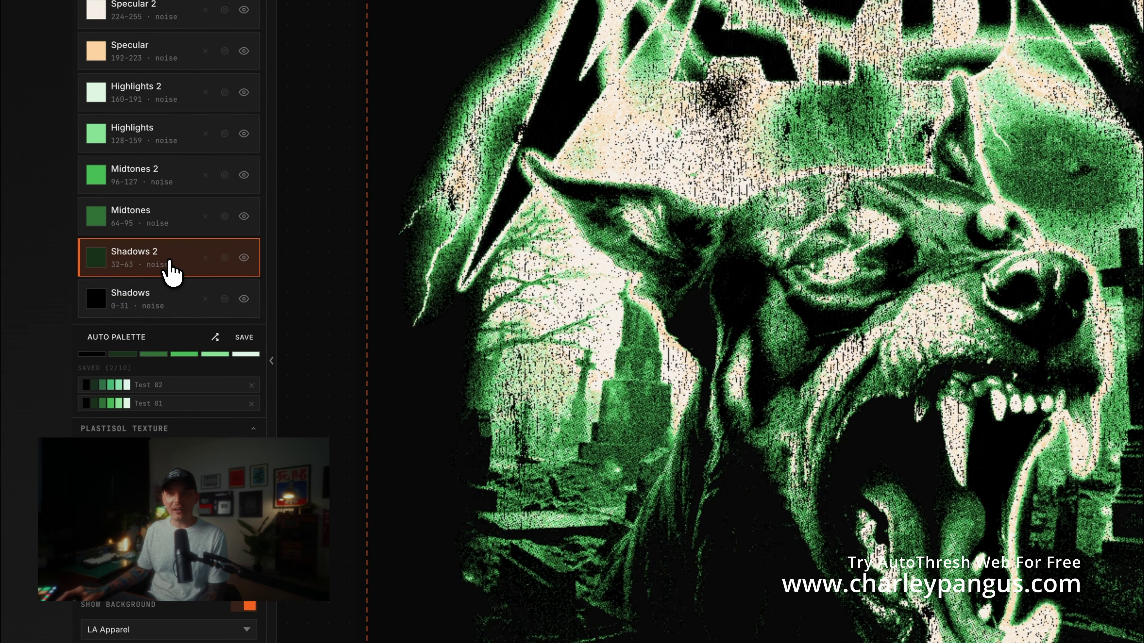
click(152, 298)
click(94, 300)
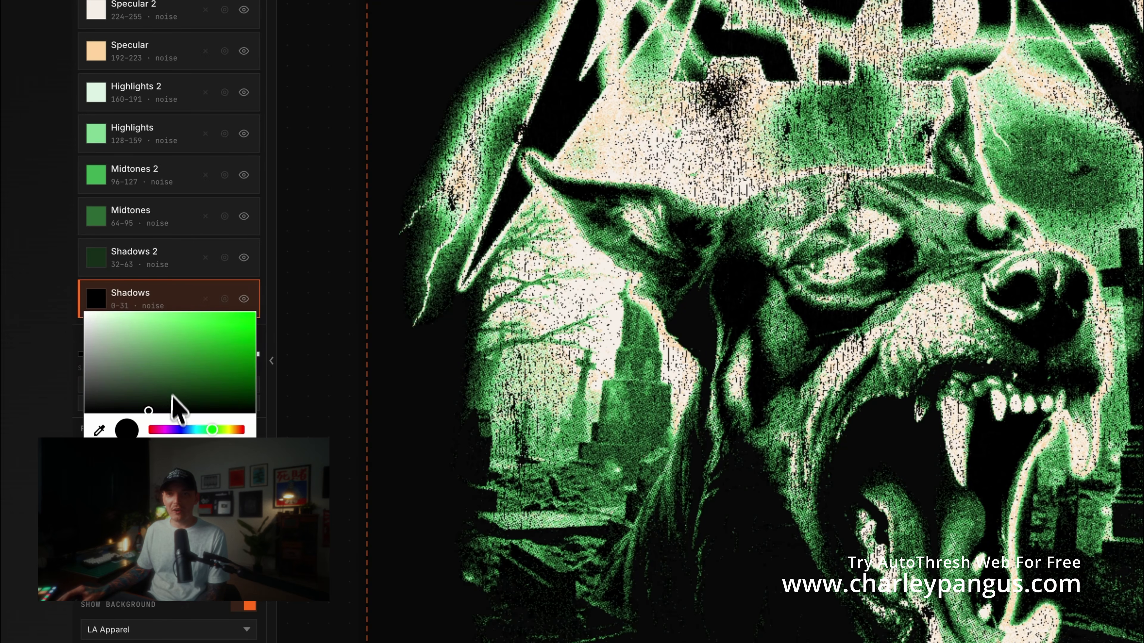
drag(175, 430, 193, 430)
click(187, 375)
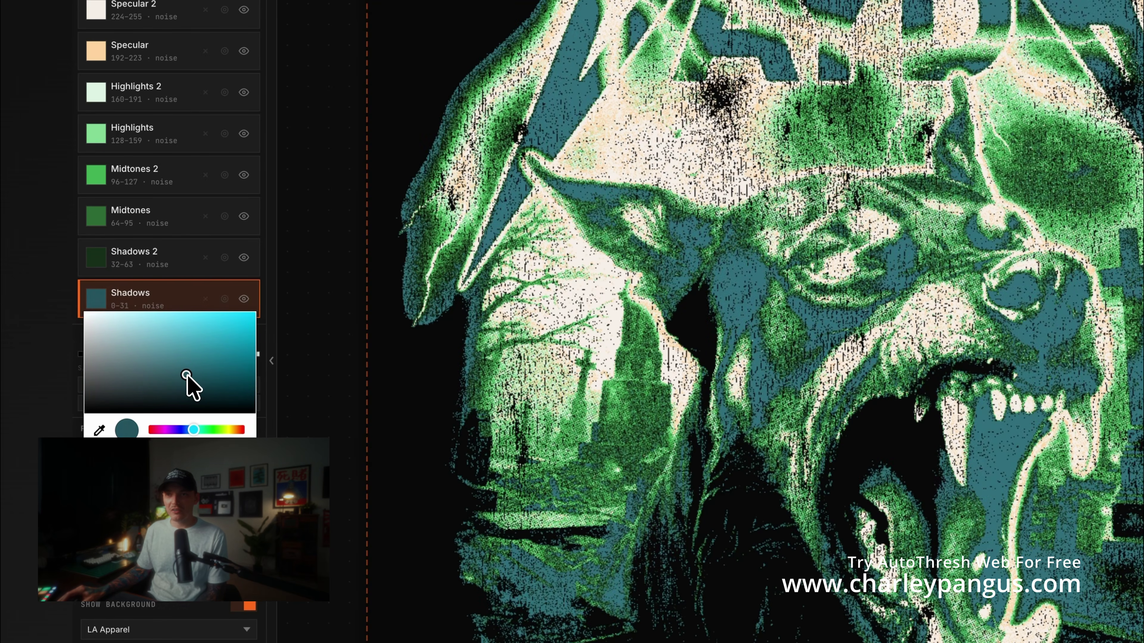
click(299, 389)
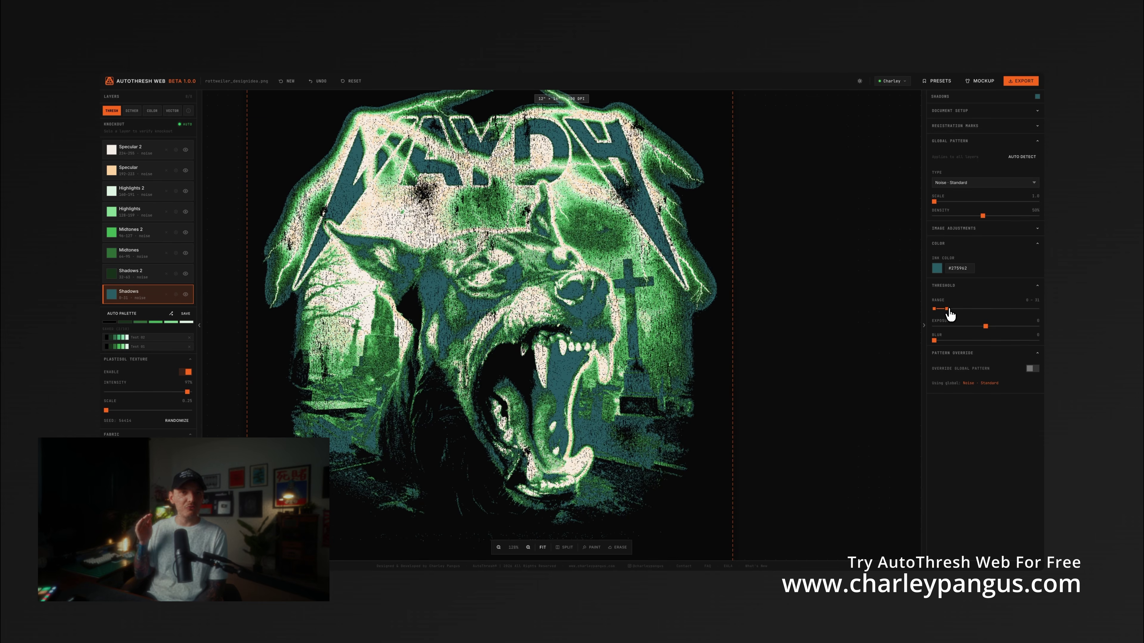
Step: Adjust the Shadows layer's threshold range to 0–44 and hide the layer
drag(947, 309, 962, 310)
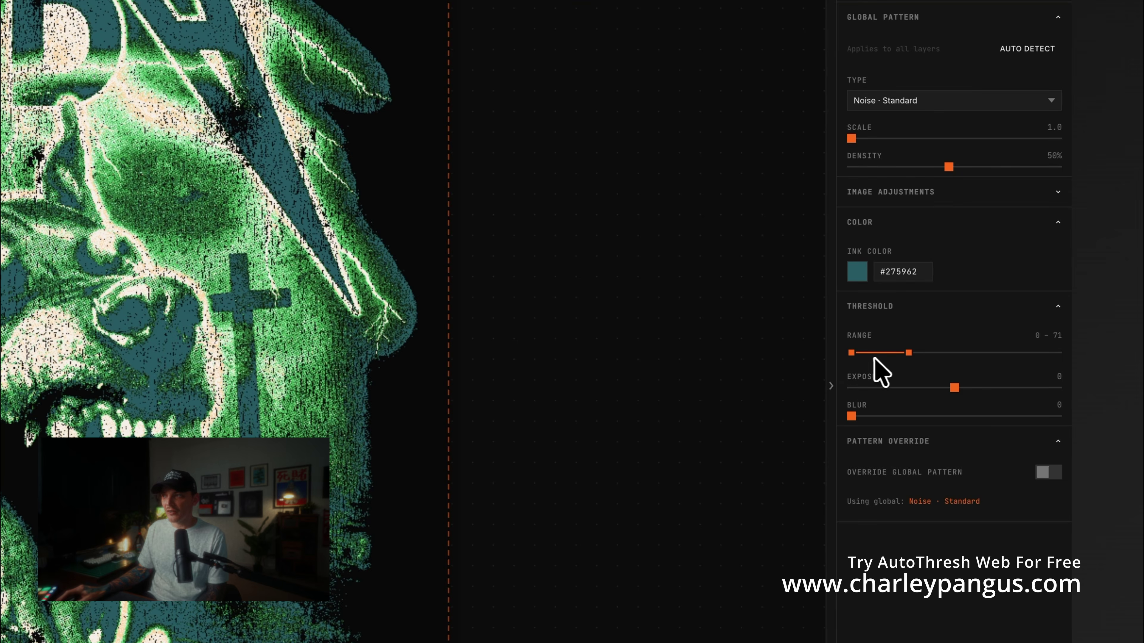
drag(851, 353, 880, 352)
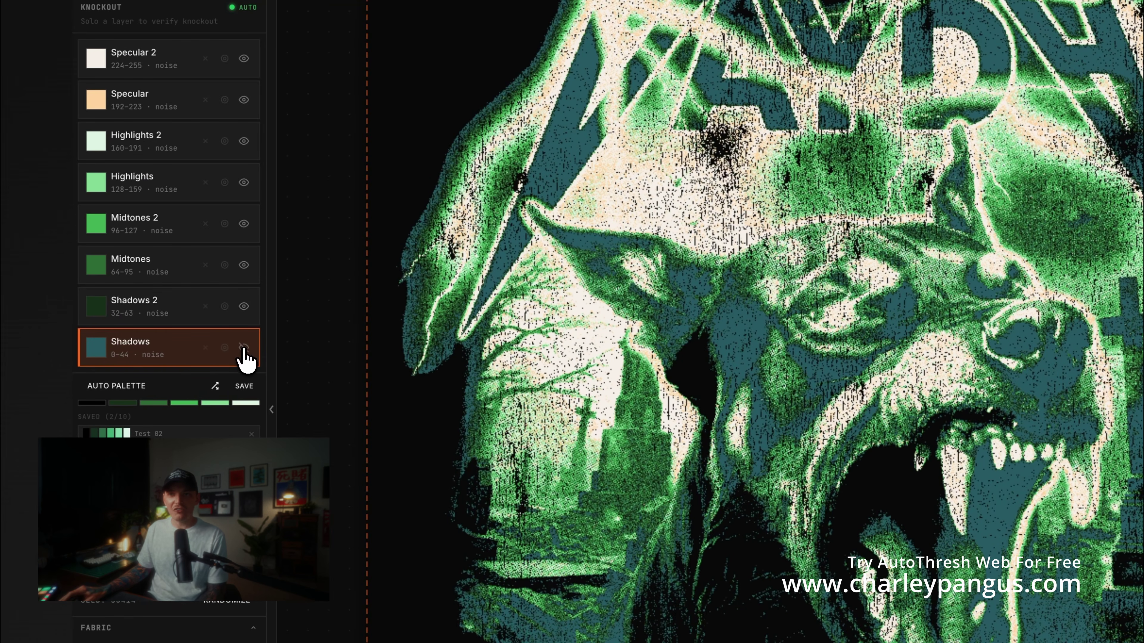
click(242, 348)
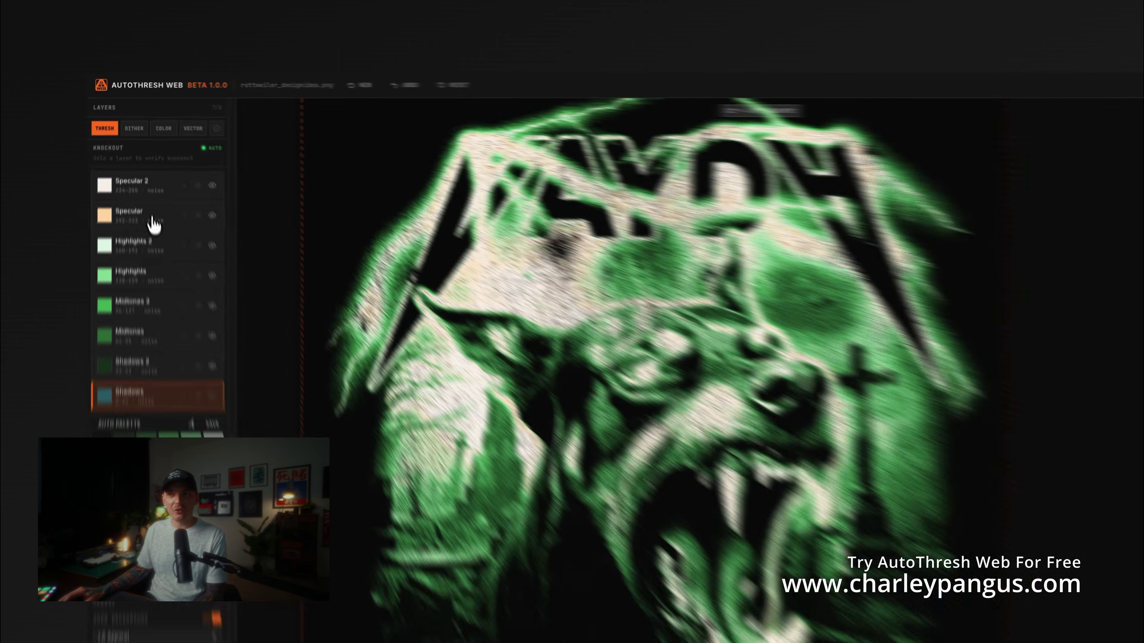
Step: Try blurring the Specular 2 and Midtones 2 layers, and bring each layer's blur back to 0
click(142, 170)
click(142, 146)
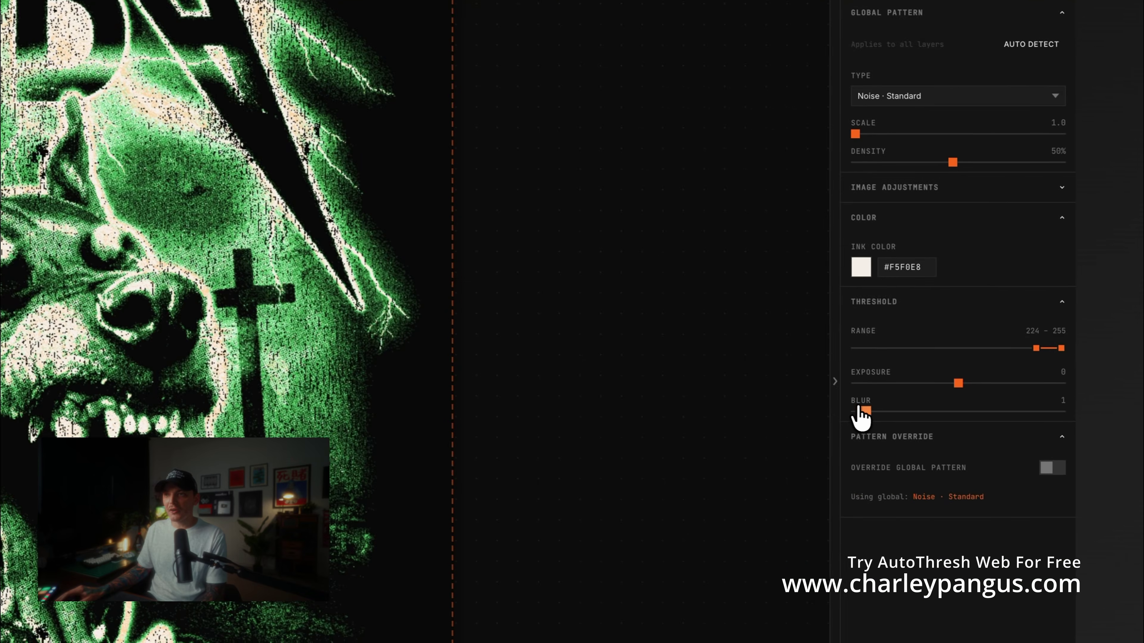
drag(882, 409, 851, 411)
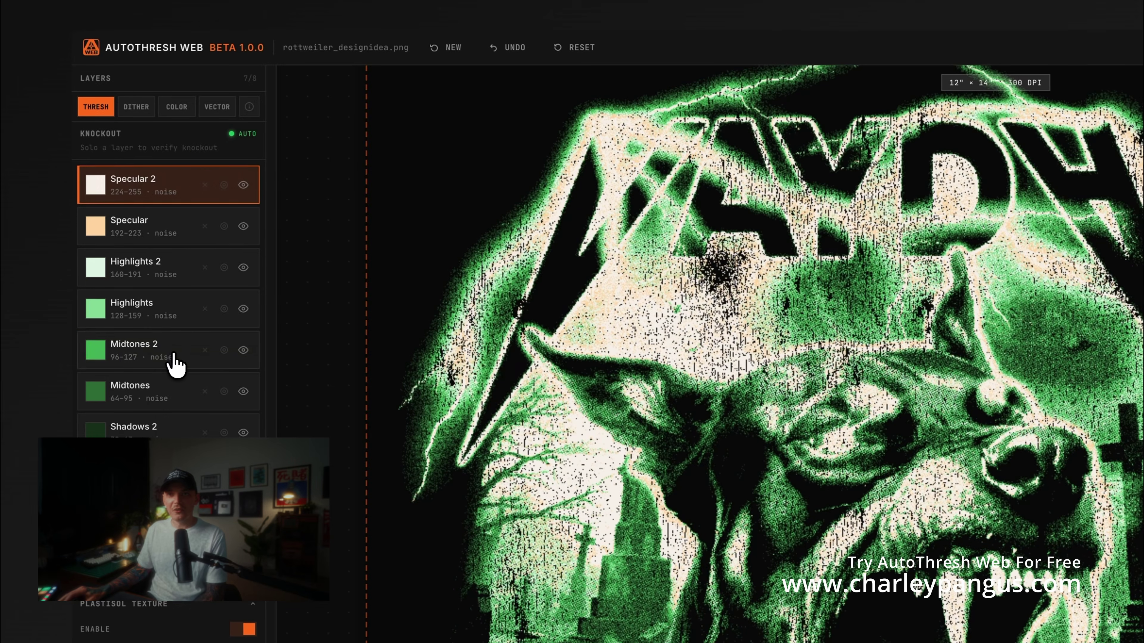
click(135, 347)
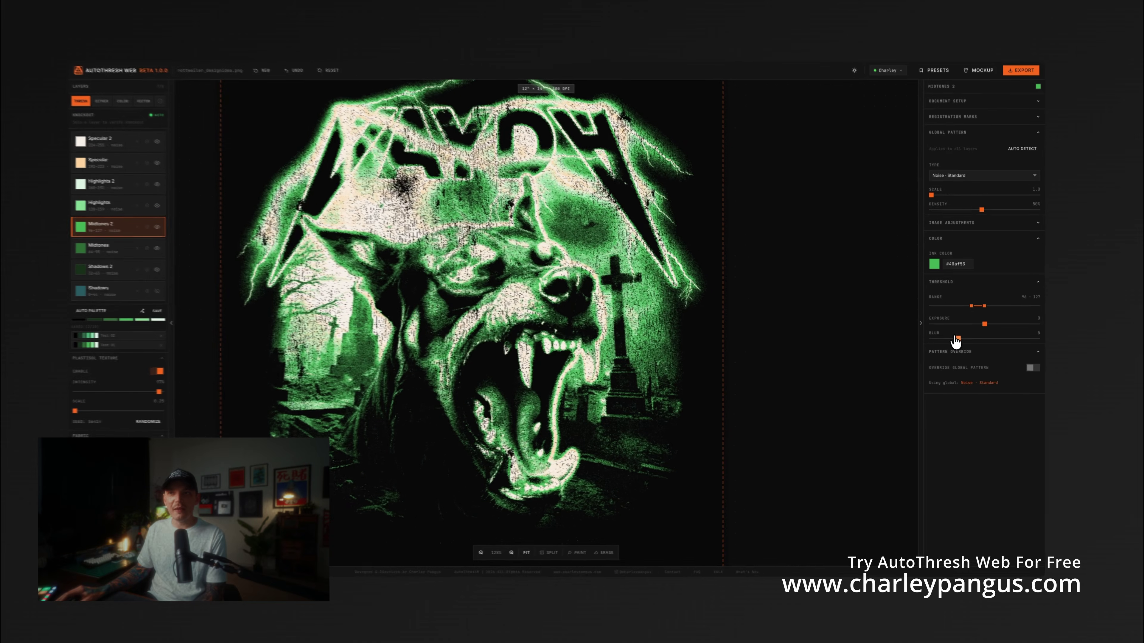
drag(957, 338, 914, 340)
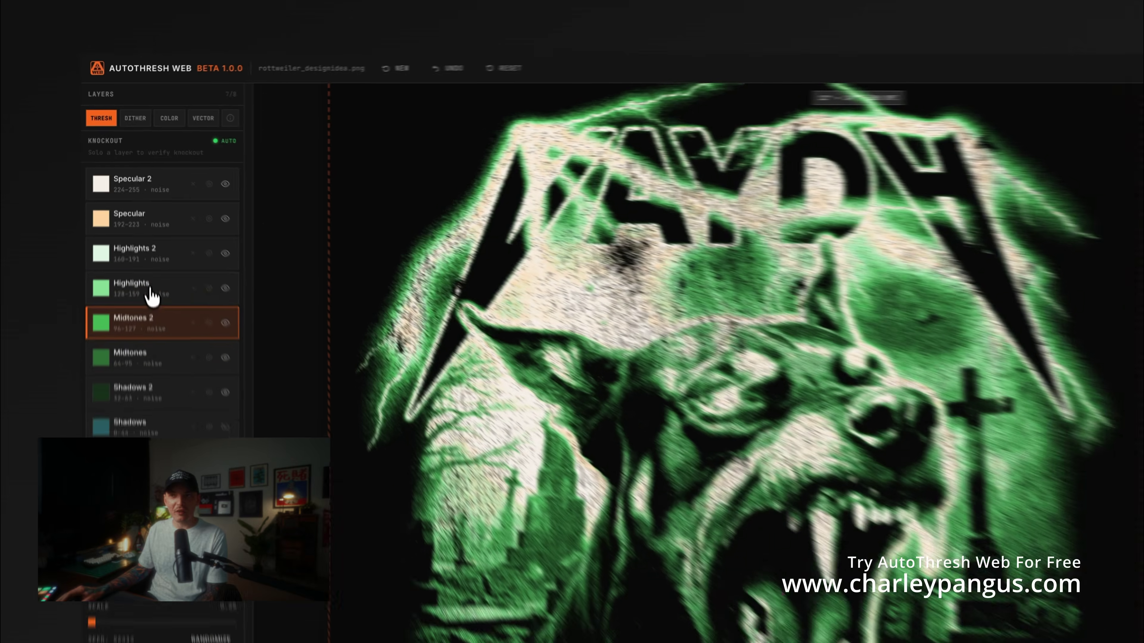
Step: Try a Halftone · Round pattern override with different scales on the Highlights layer, and switch the override off again
click(135, 210)
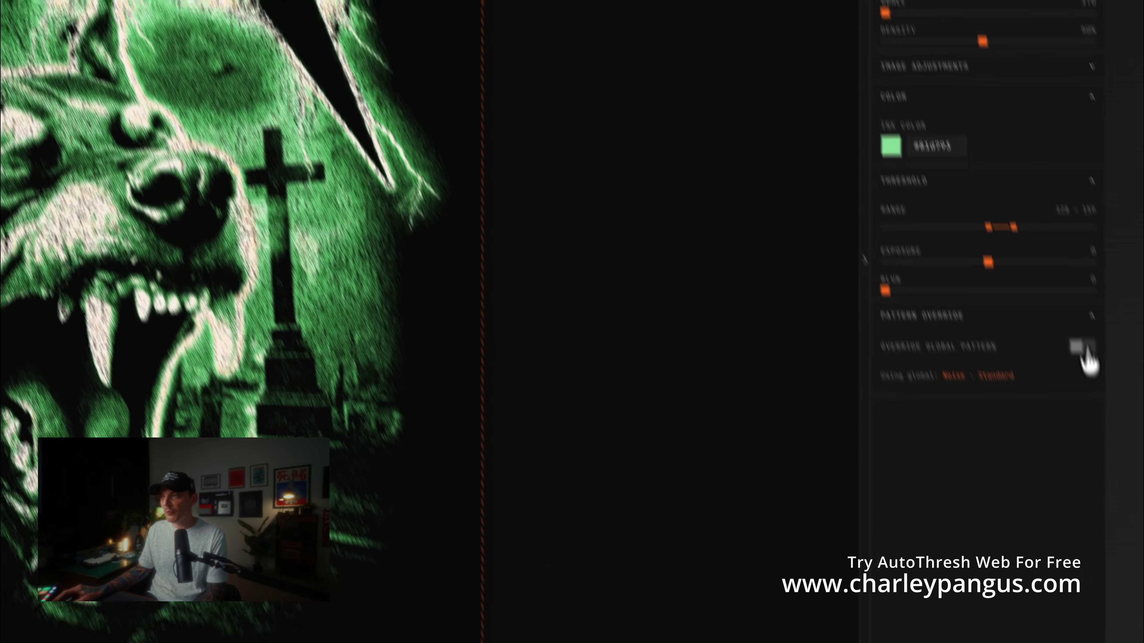
click(1082, 349)
click(885, 306)
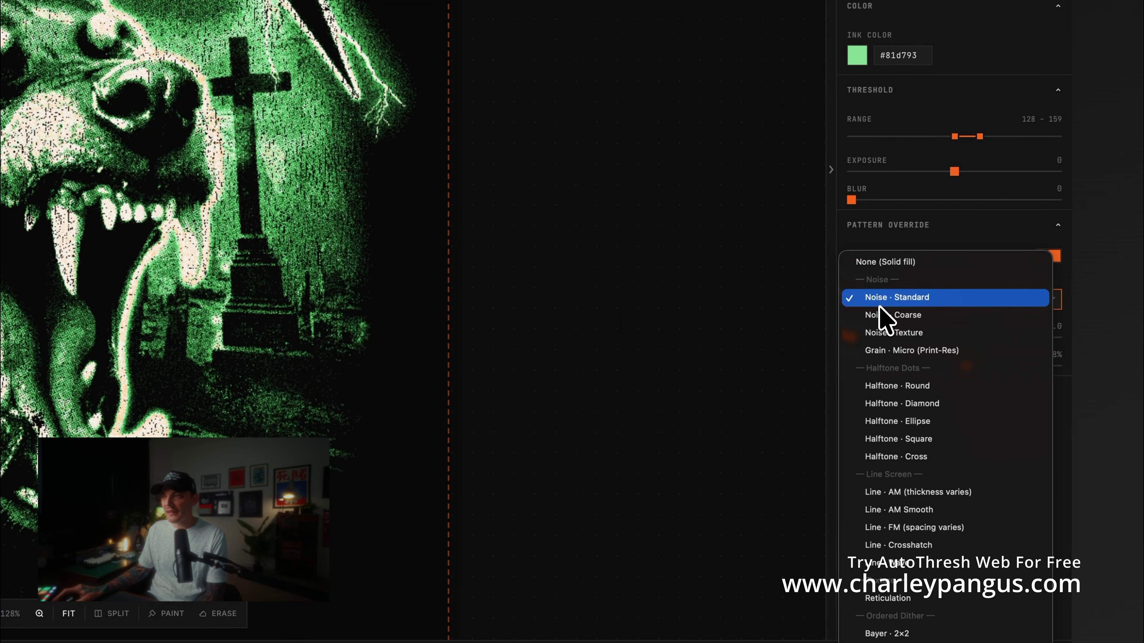
click(910, 386)
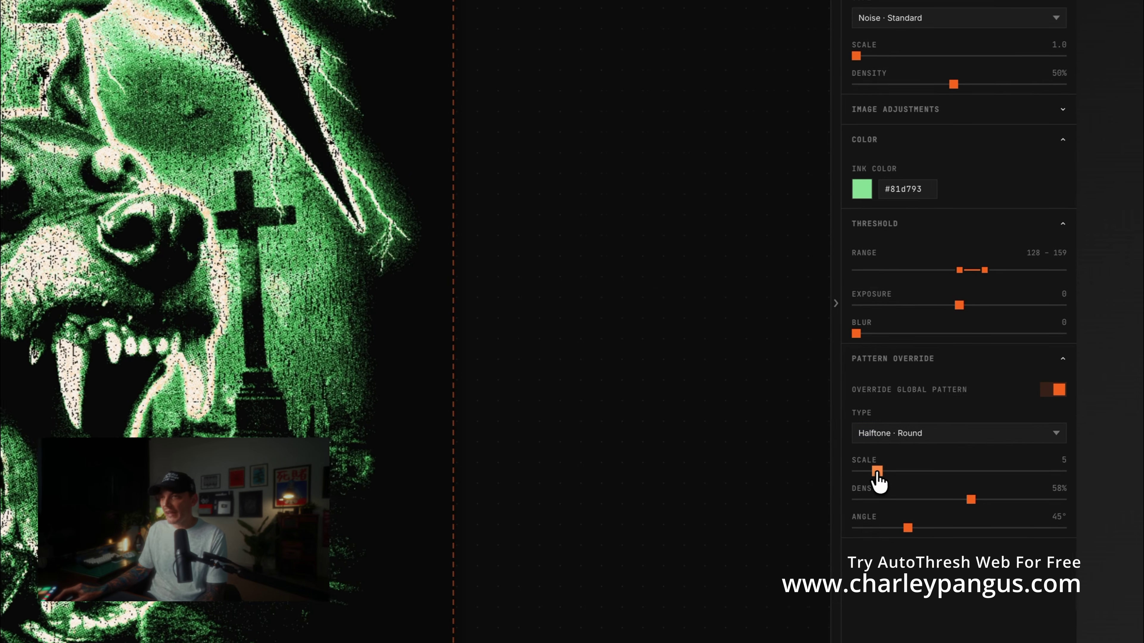
drag(878, 475, 850, 472)
click(1044, 390)
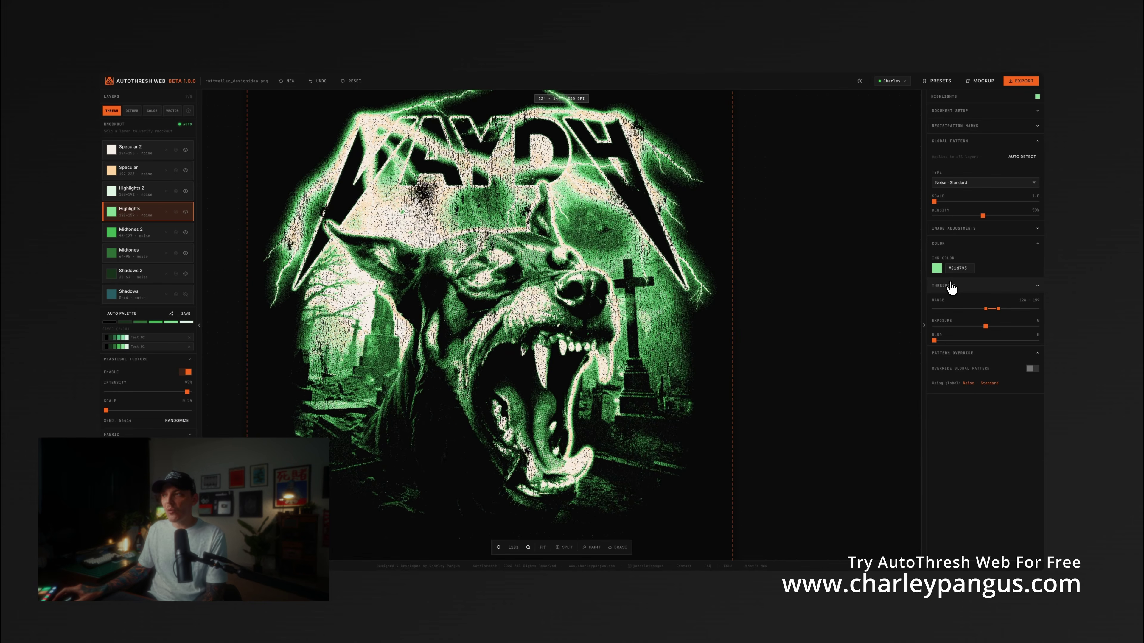
Step: Try Reticulation as the global pattern at different scales, ending at scale 4
click(956, 182)
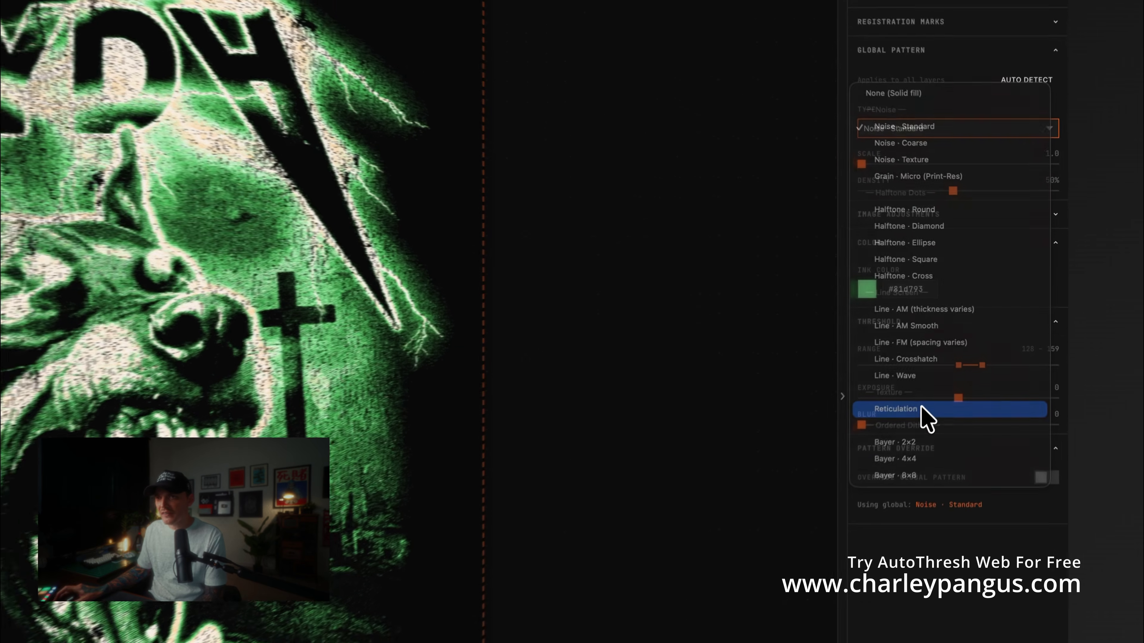
click(965, 333)
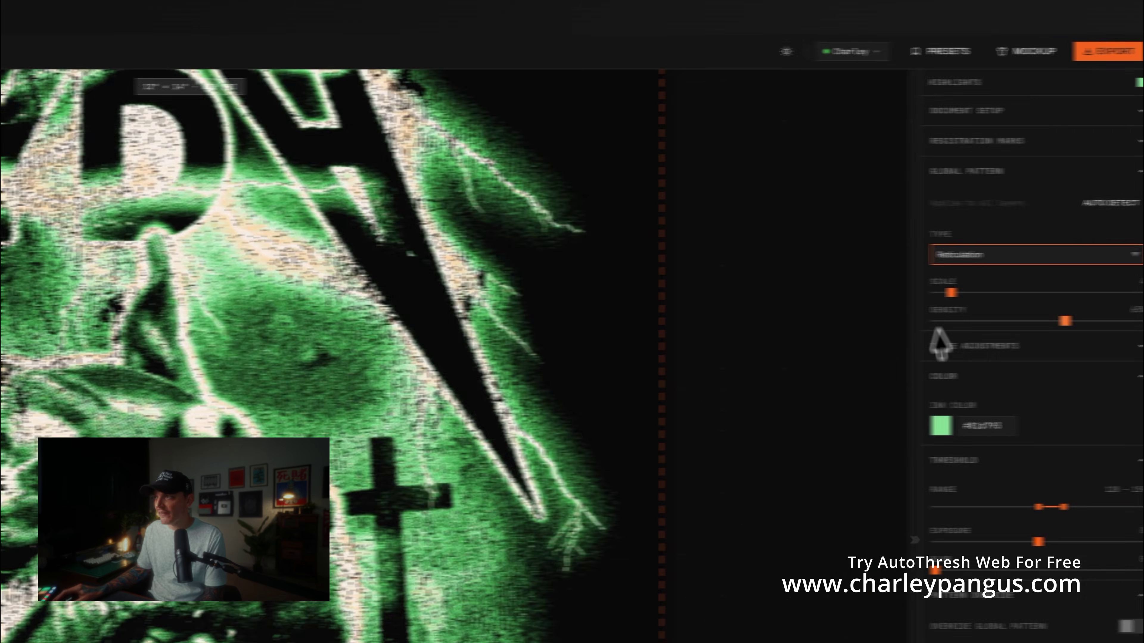
drag(867, 158, 878, 158)
mouse_move(882, 293)
mouse_down()
mouse_move(910, 293)
mouse_move(865, 294)
mouse_up()
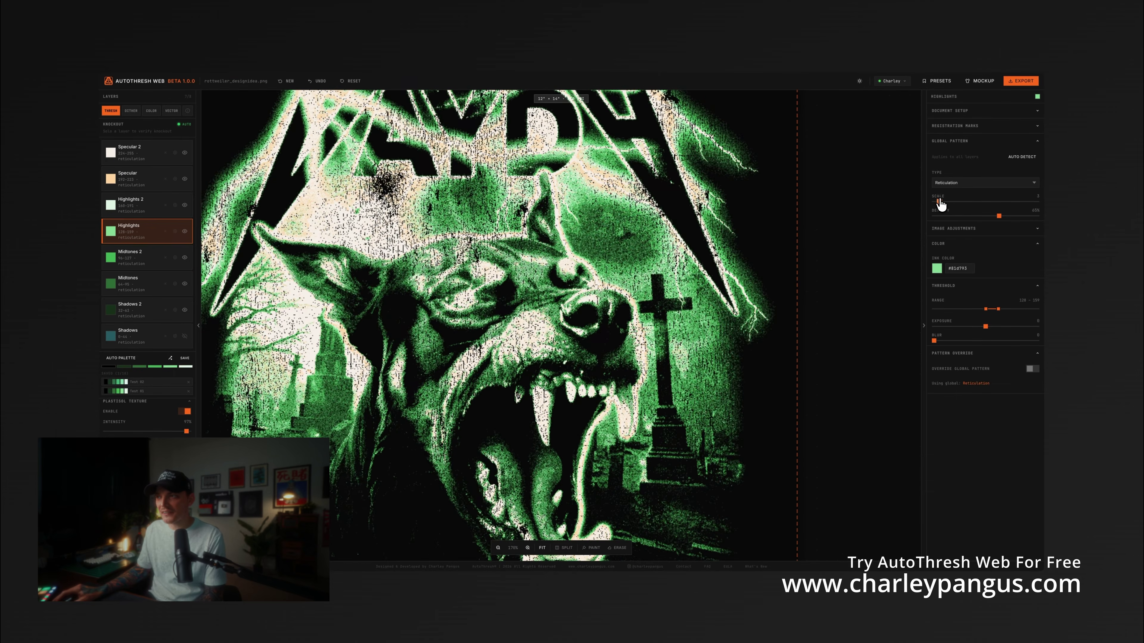
drag(941, 205, 938, 204)
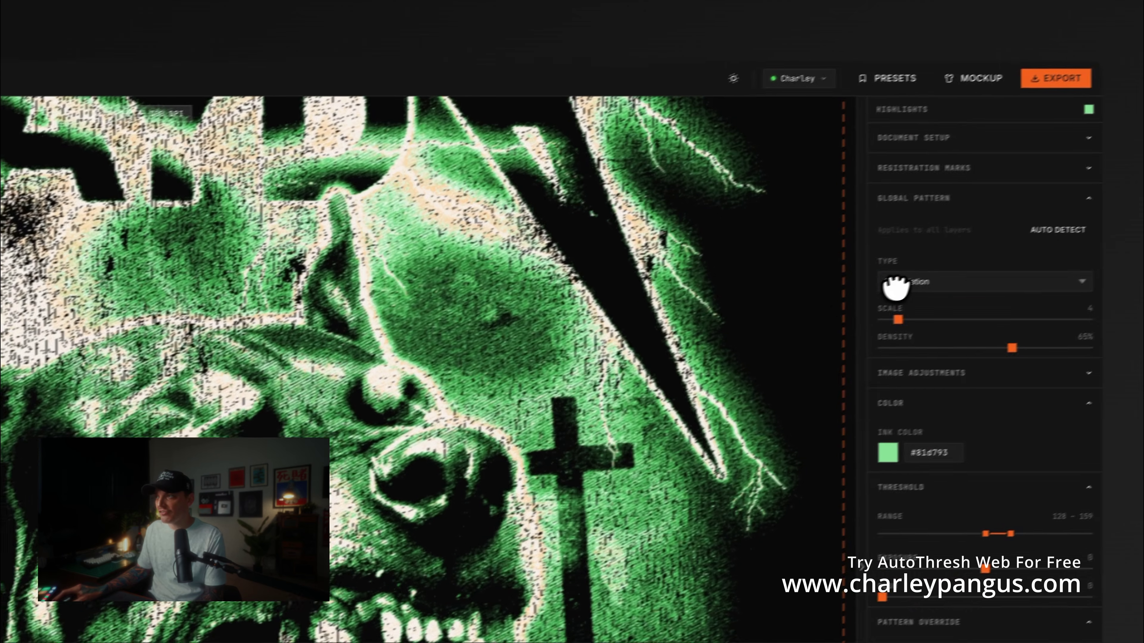
Step: Set the global pattern to Line · AM Smooth with scale 6 and a lower density, and toggle specular layer visibility to check the result
click(895, 284)
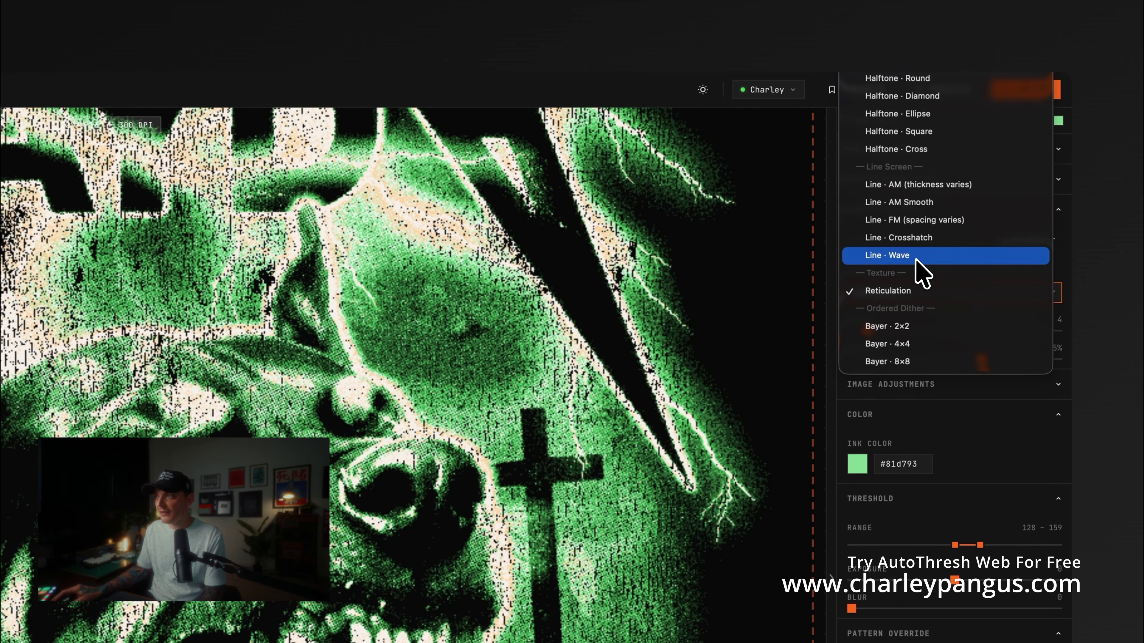
click(922, 204)
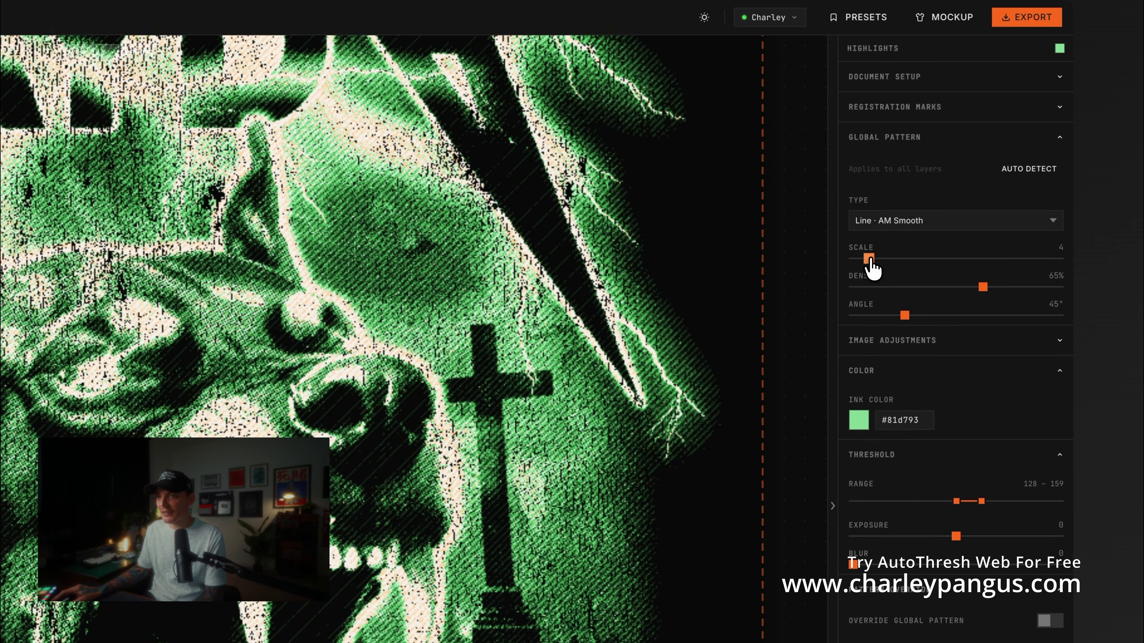
drag(881, 248, 909, 271)
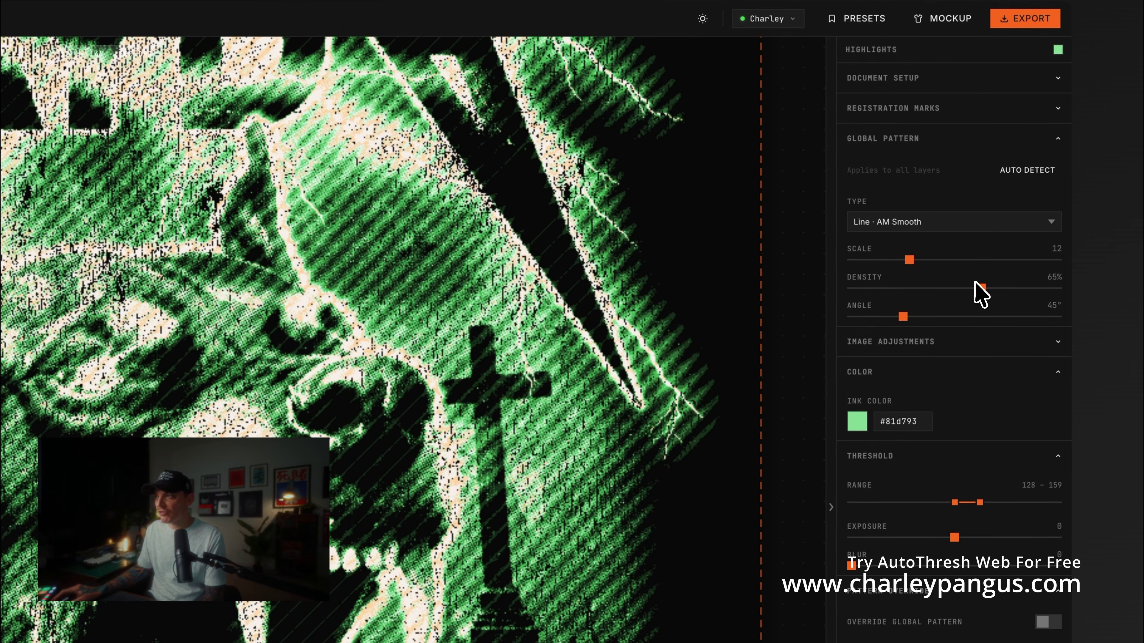
drag(1018, 288, 956, 260)
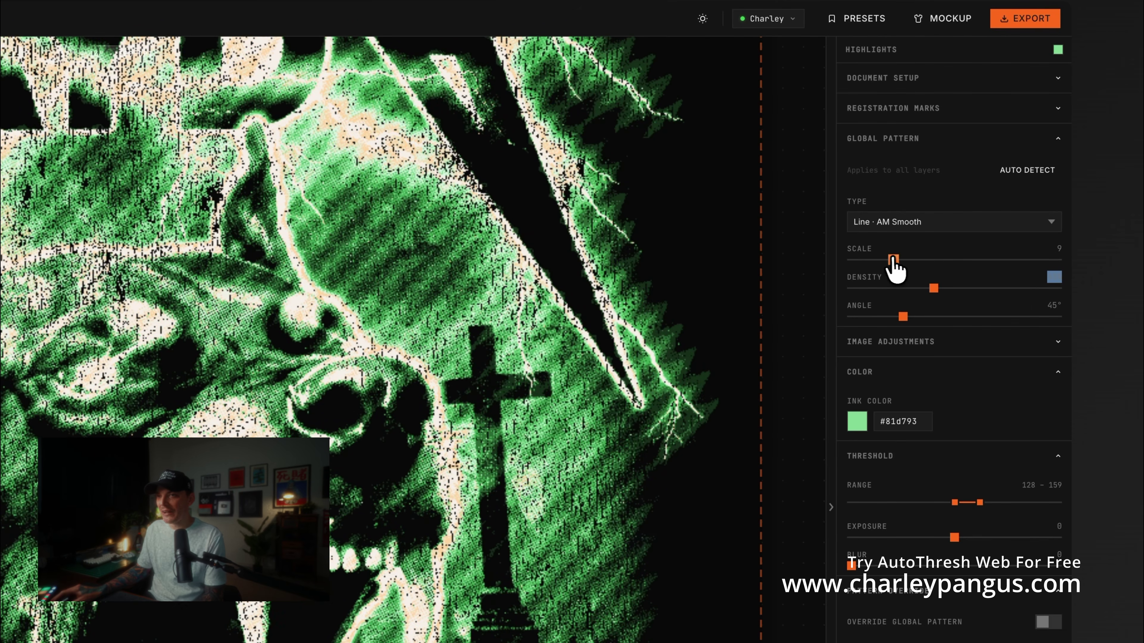
drag(886, 260, 879, 260)
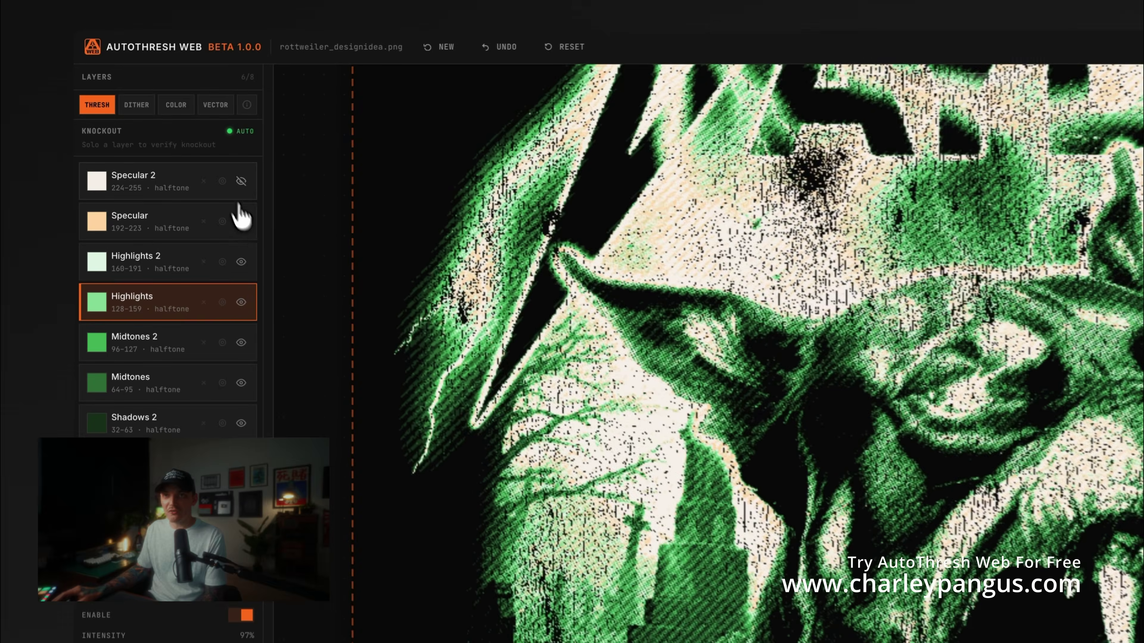
click(184, 150)
click(184, 171)
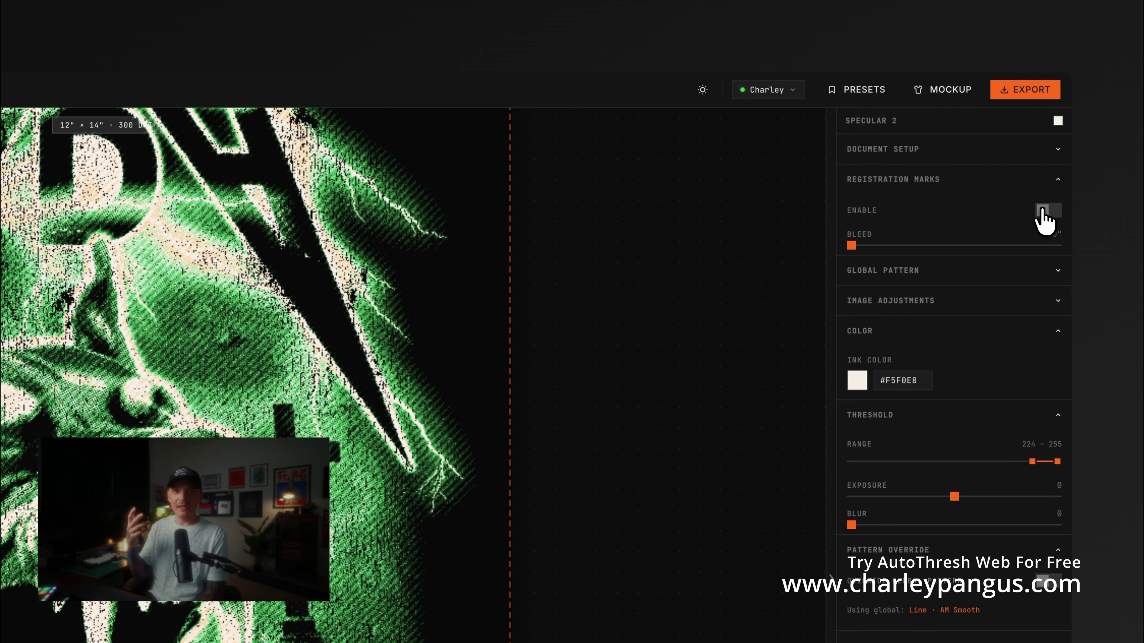
Step: Enable registration marks with a 0.5" mark offset and a 0.5" bleed, and inspect the artwork up close
click(1043, 211)
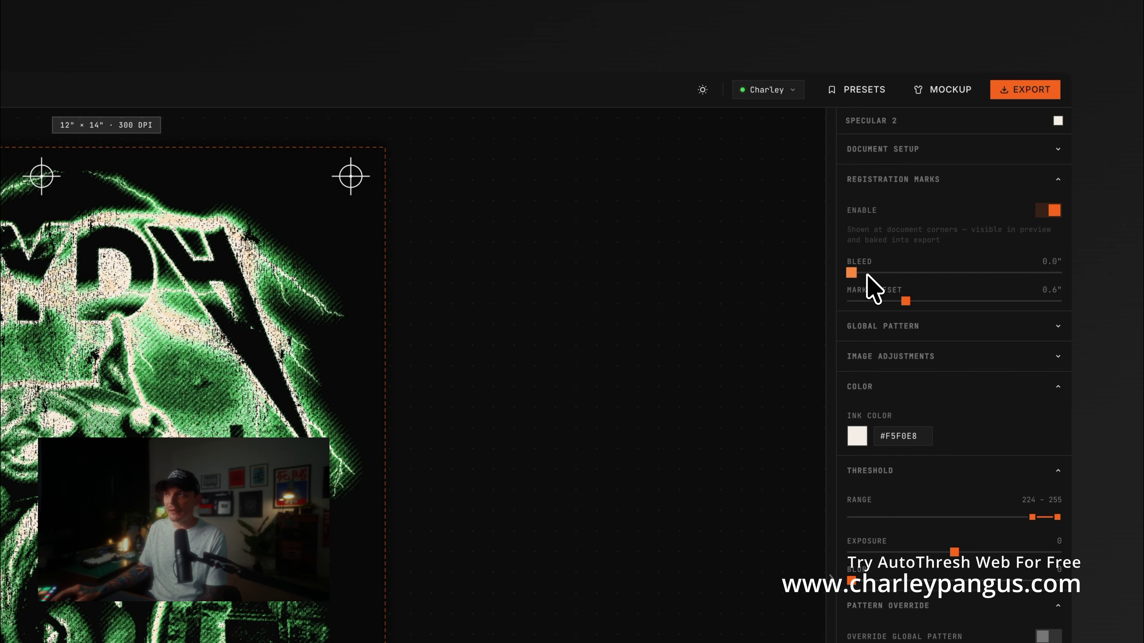
mouse_move(908, 307)
mouse_down()
mouse_move(877, 306)
mouse_move(889, 307)
mouse_up()
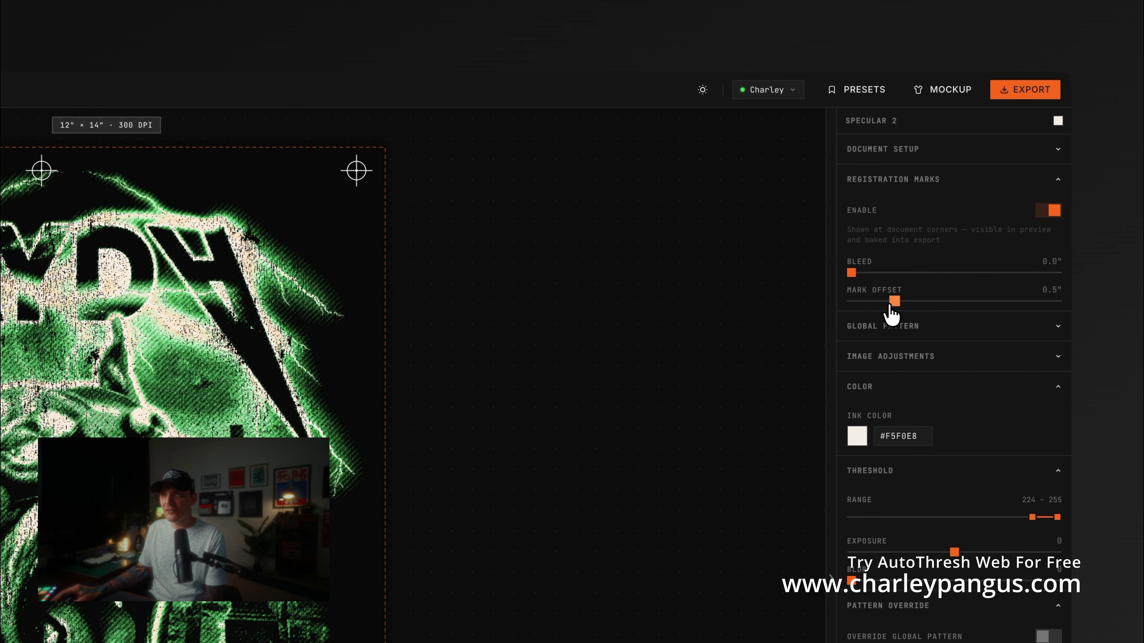
drag(851, 273, 904, 277)
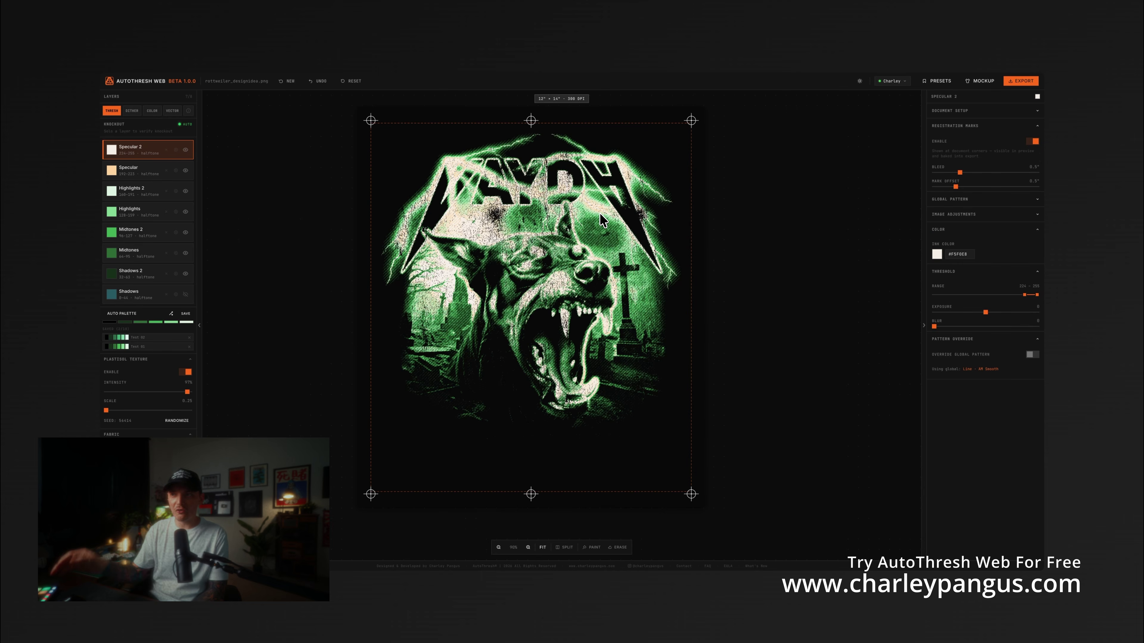
scroll(578, 214, up, 1)
scroll(577, 212, up, 4)
scroll(495, 205, up, 3)
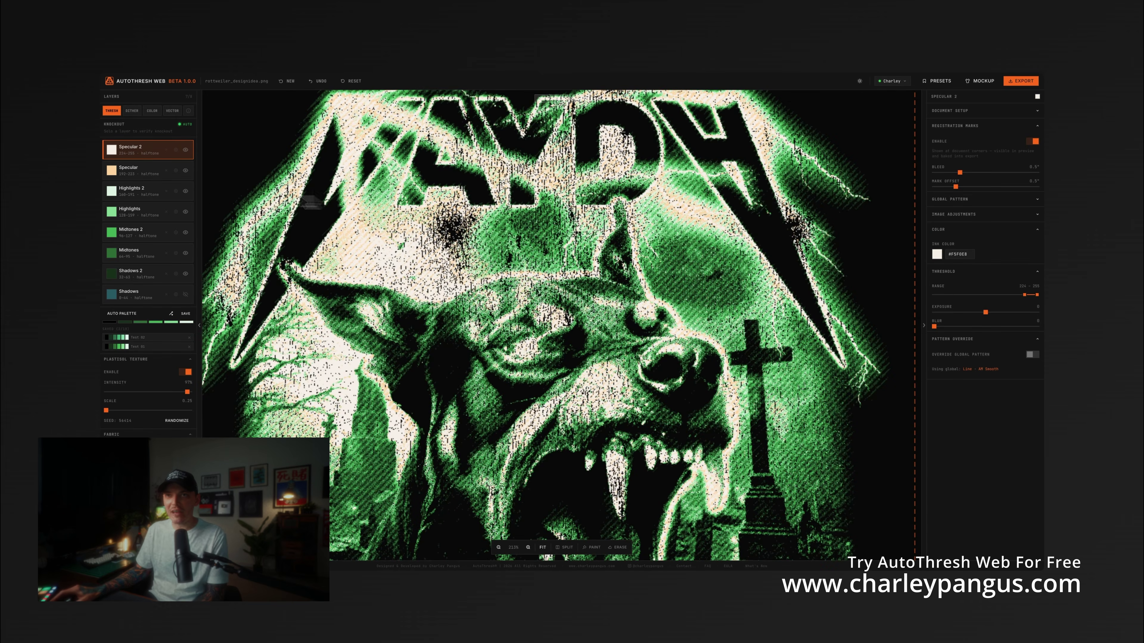
scroll(486, 243, down, 3)
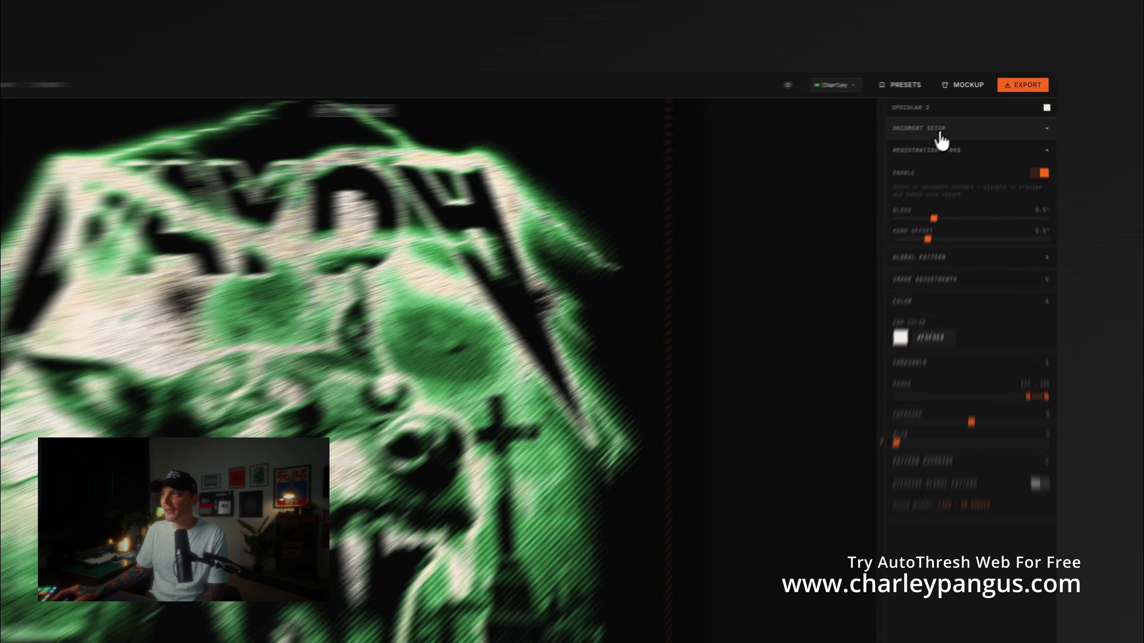
Step: Try the 10×10" document preset, set the document size to 14×16", and collapse the document settings
click(950, 111)
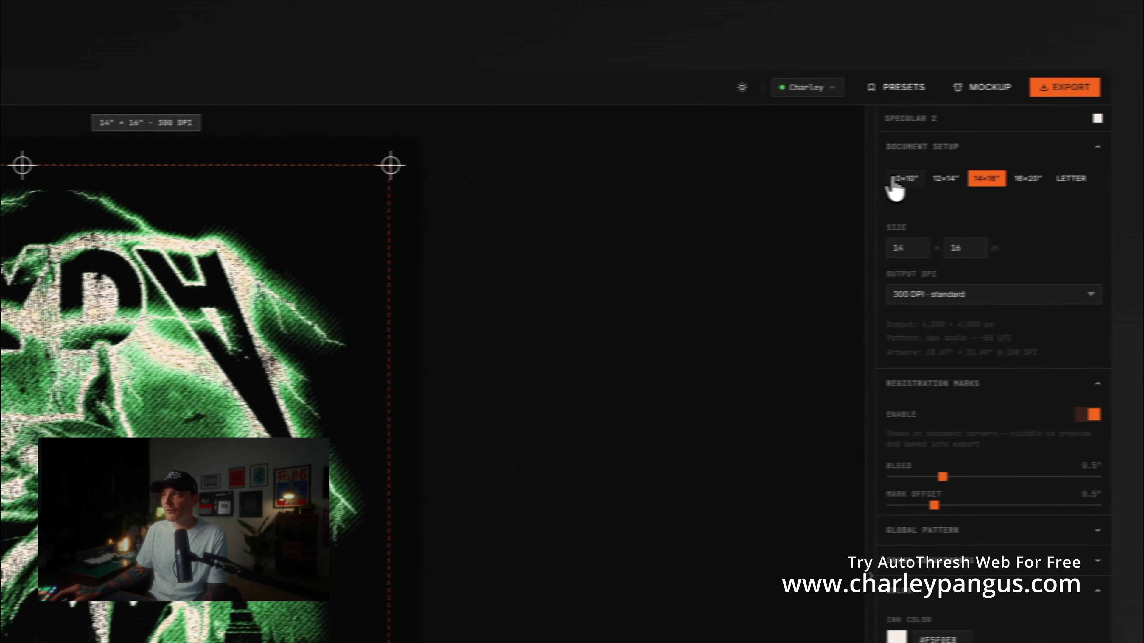
click(957, 175)
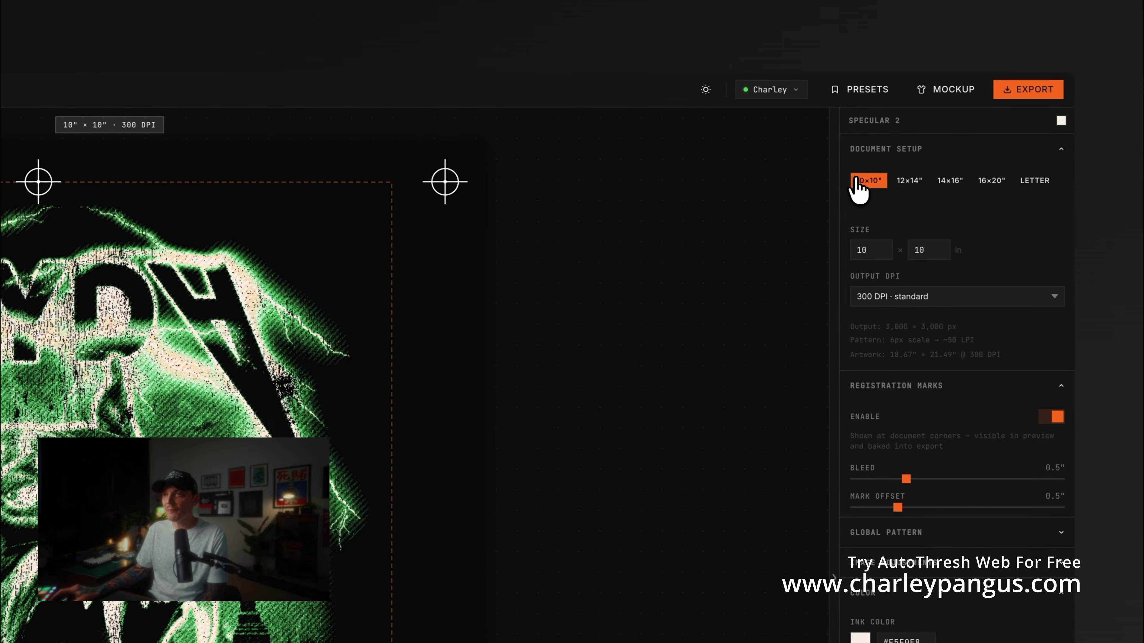
click(947, 182)
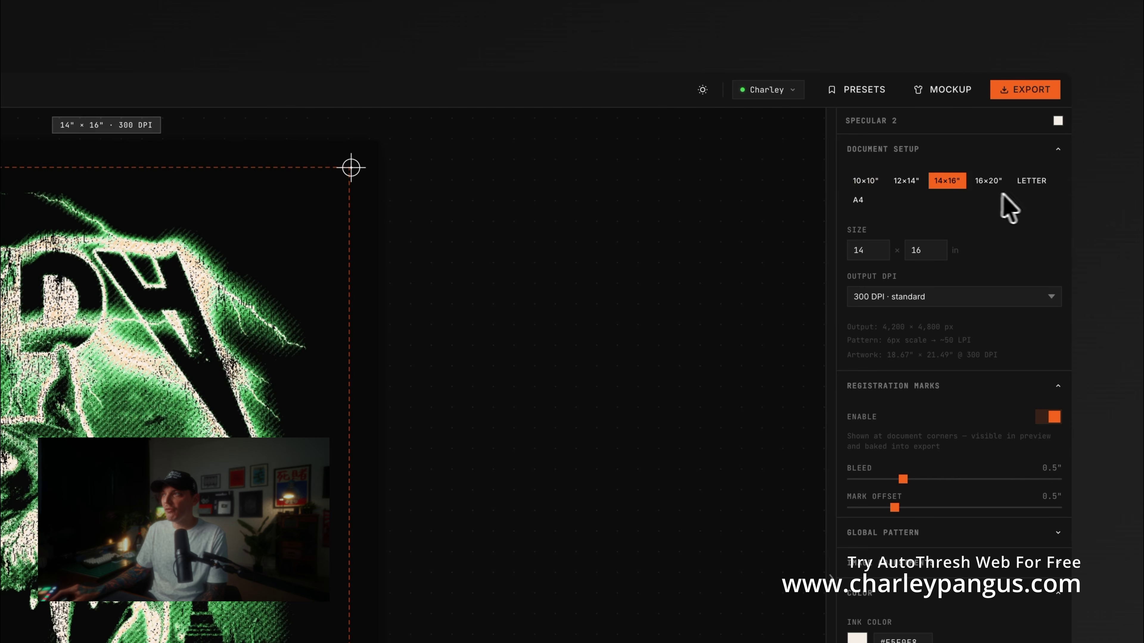
click(878, 147)
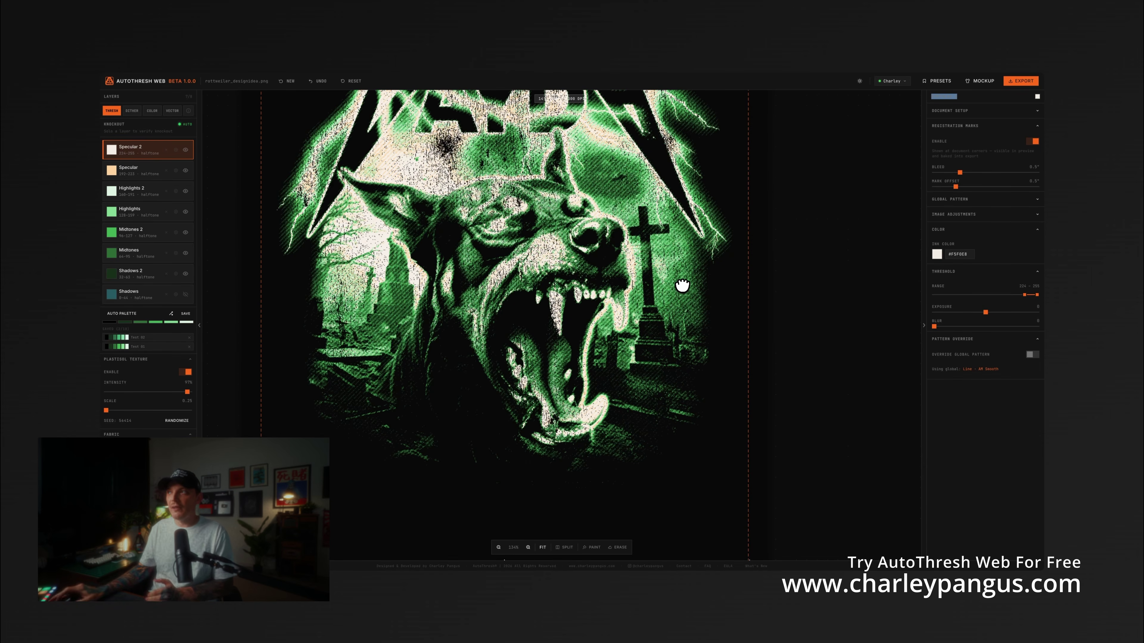
Step: Open the shirt mockup and place the artwork on the chest of the Black Front garment at 44% scale
scroll(682, 285, down, 2)
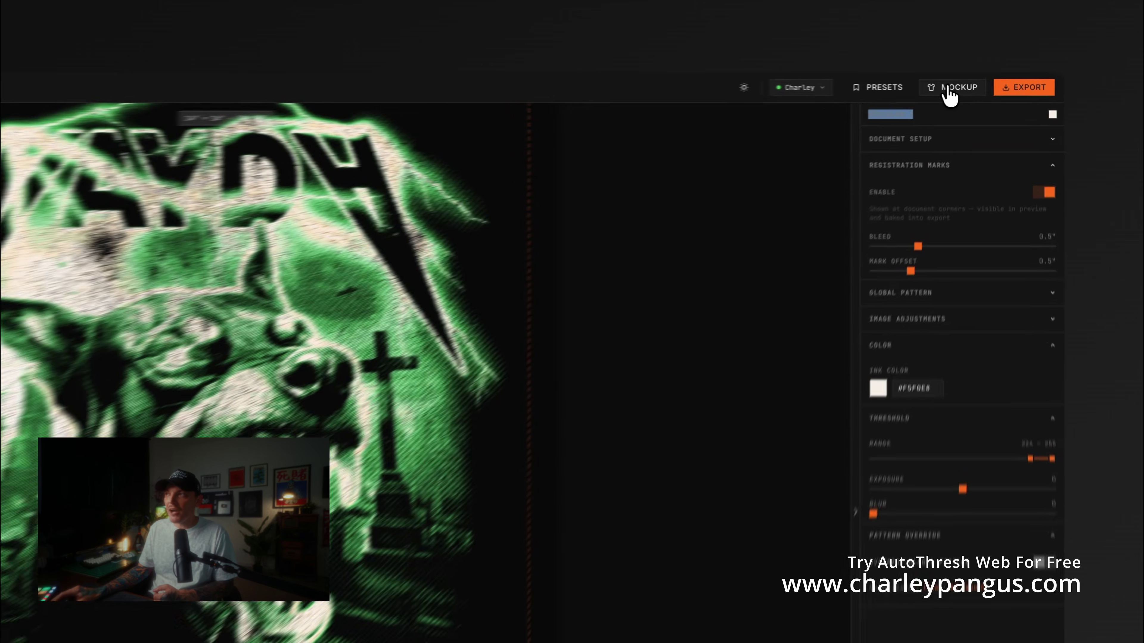
click(980, 81)
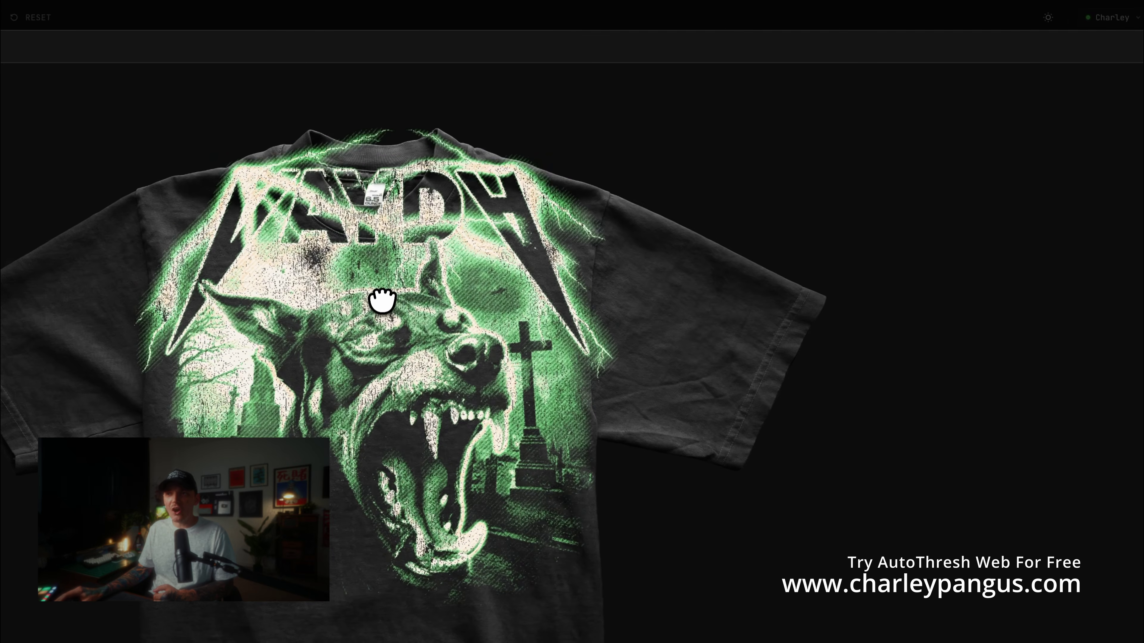
drag(382, 300, 377, 459)
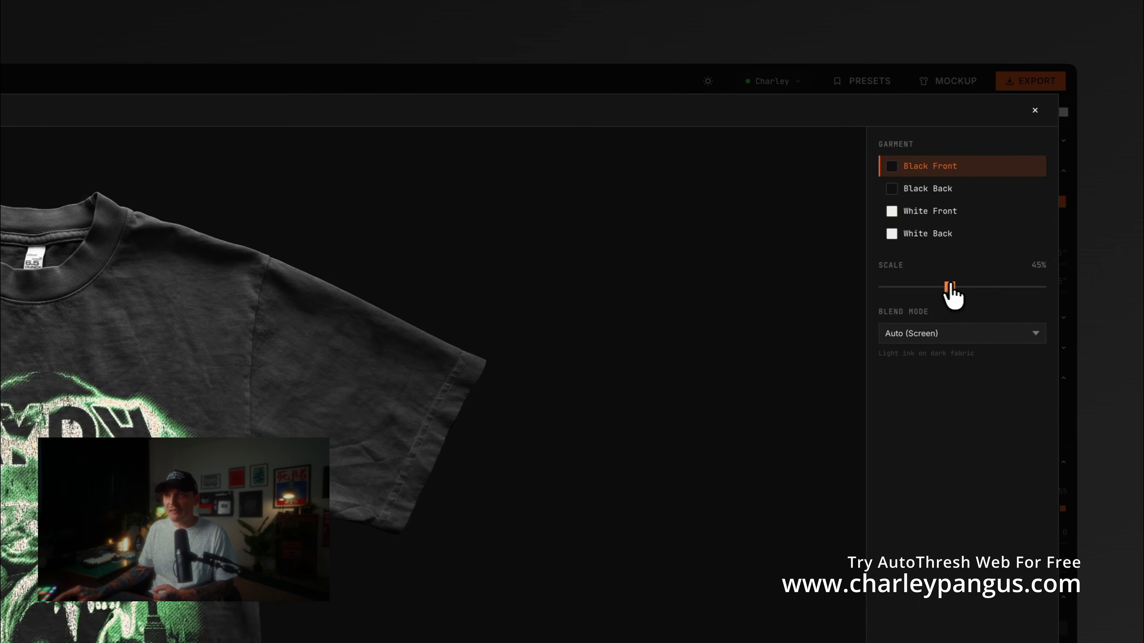
drag(950, 285, 948, 285)
drag(145, 530, 138, 480)
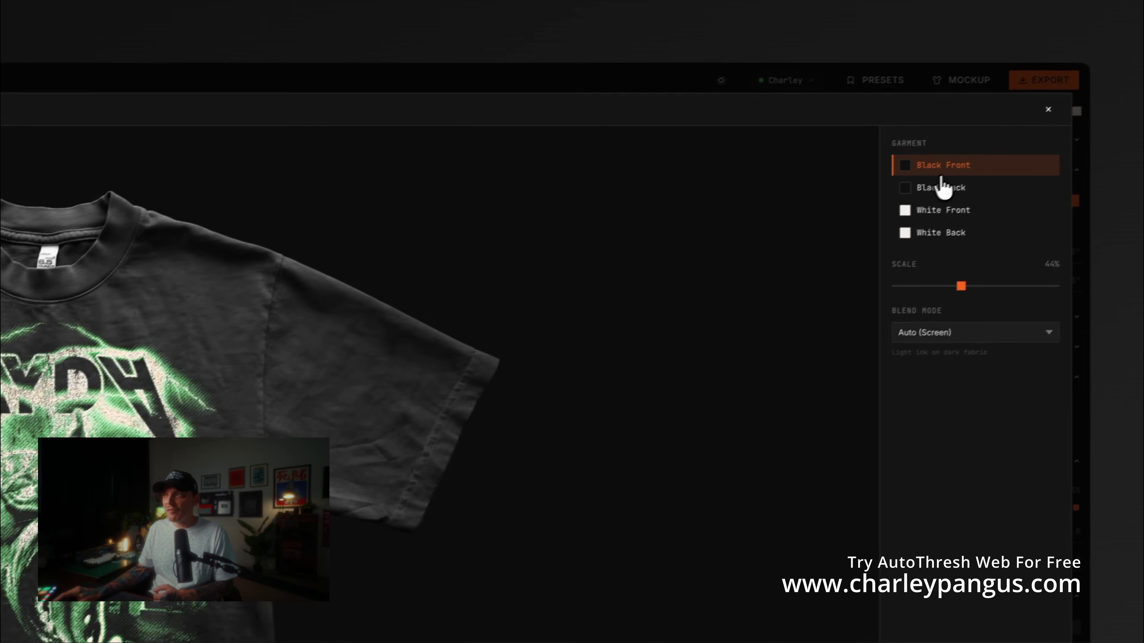
Step: Preview the artwork on the Black Back garment, adjusting its placement, and return to the Black Front garment
click(931, 192)
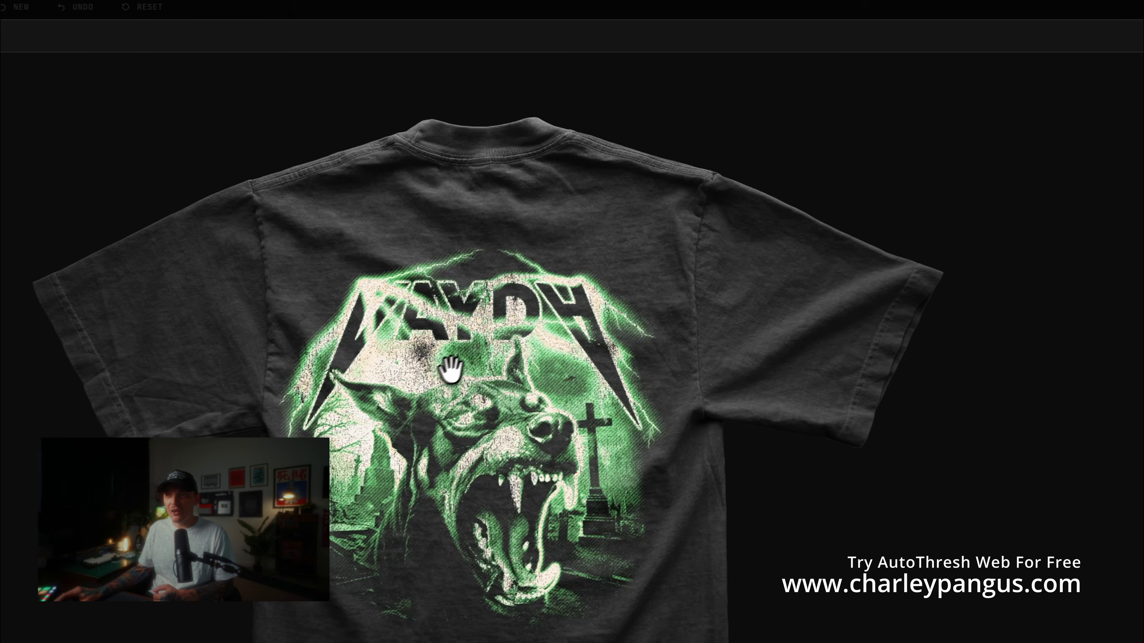
drag(449, 373, 475, 309)
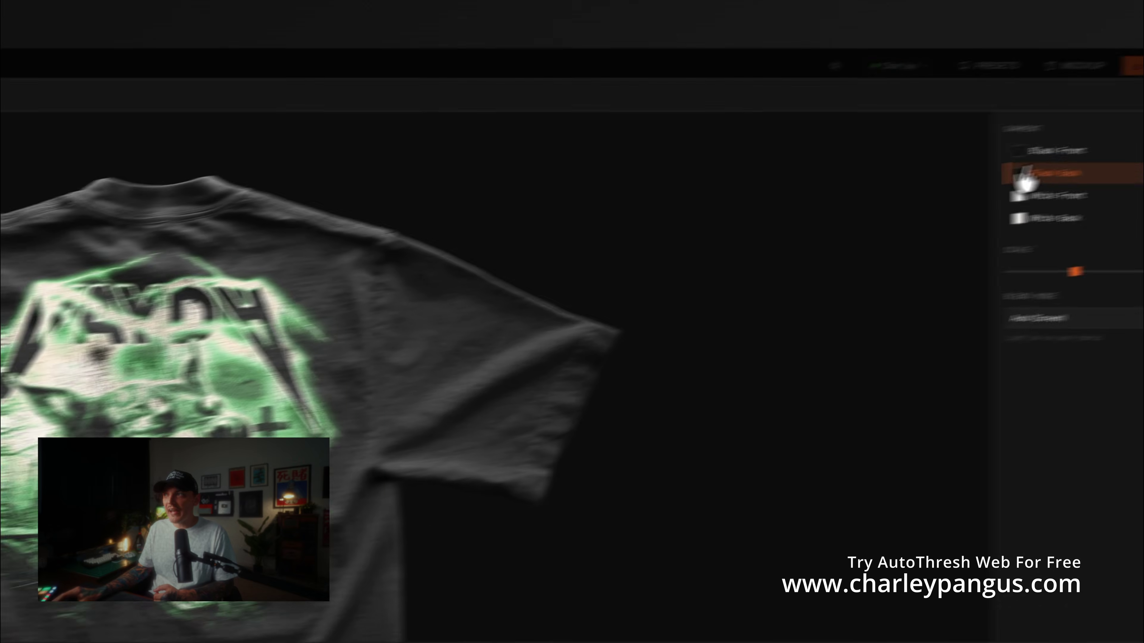
click(1022, 178)
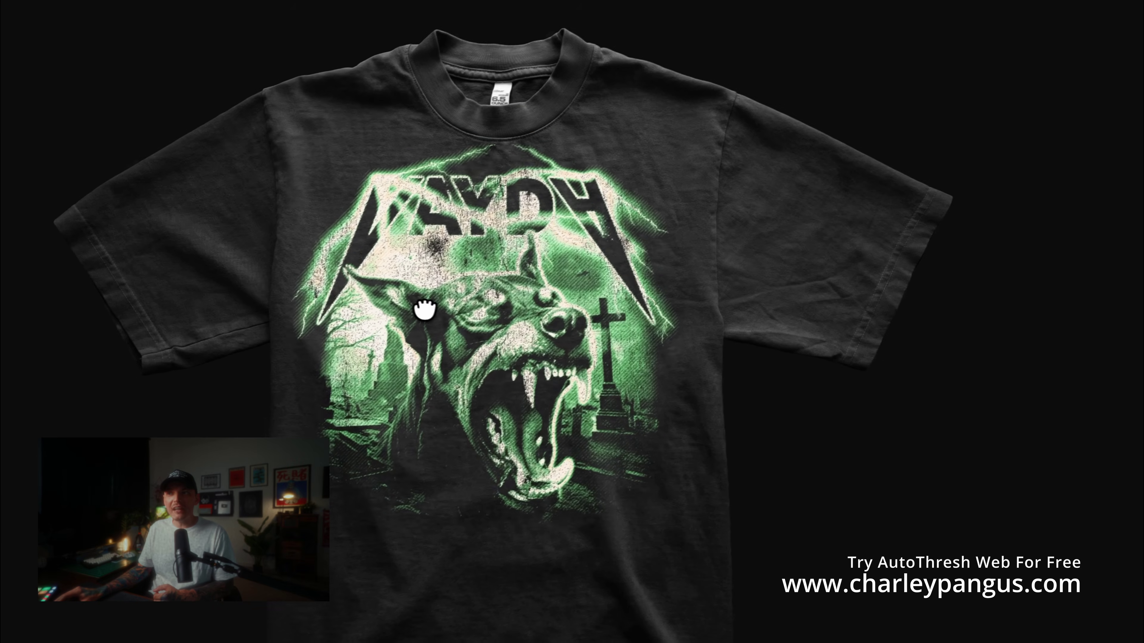
Step: Fine-tune the artwork's placement on the chest of the Black Front shirt
drag(423, 310, 441, 328)
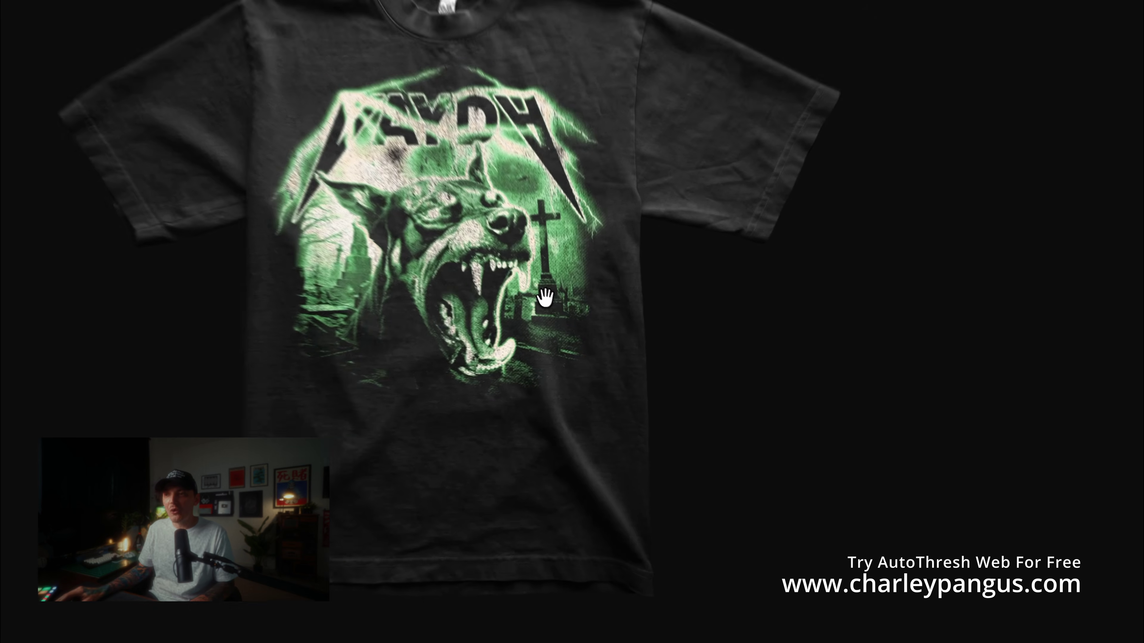
drag(512, 261, 517, 272)
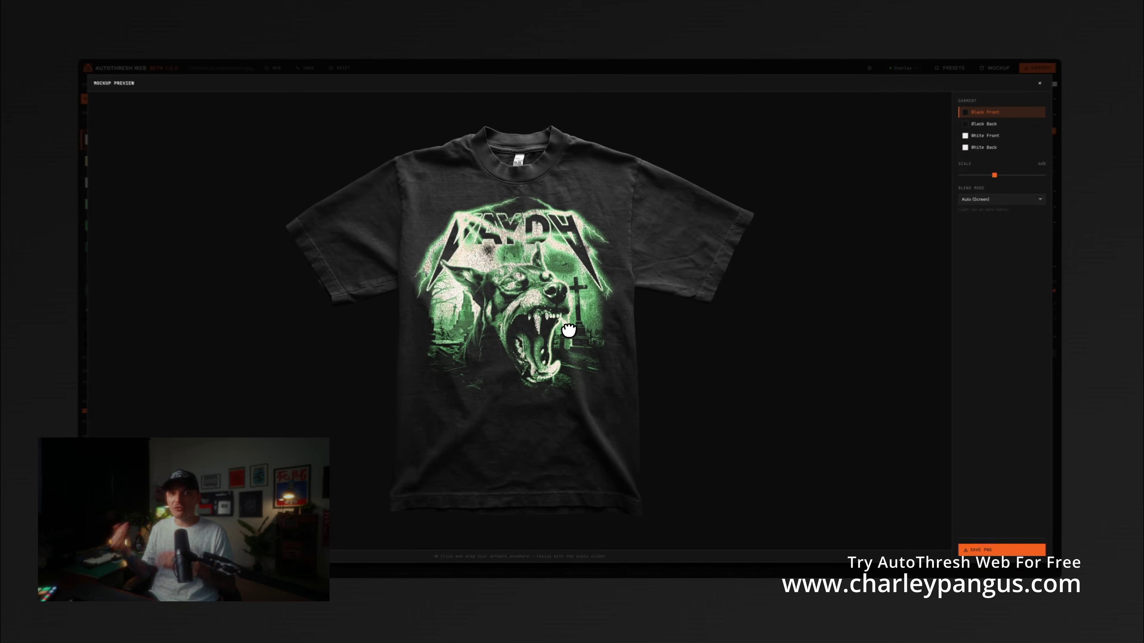
drag(568, 330, 570, 332)
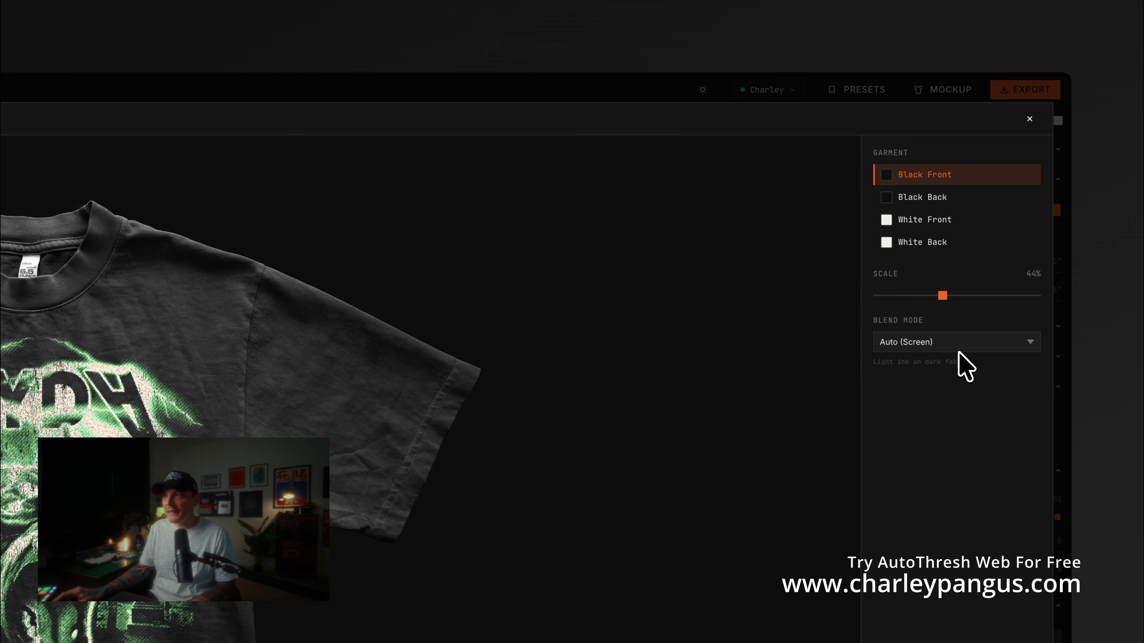
Step: Close the mockup preview, export the artwork as a screen print PSD, and switch to Photoshop to view the exported file
click(1029, 120)
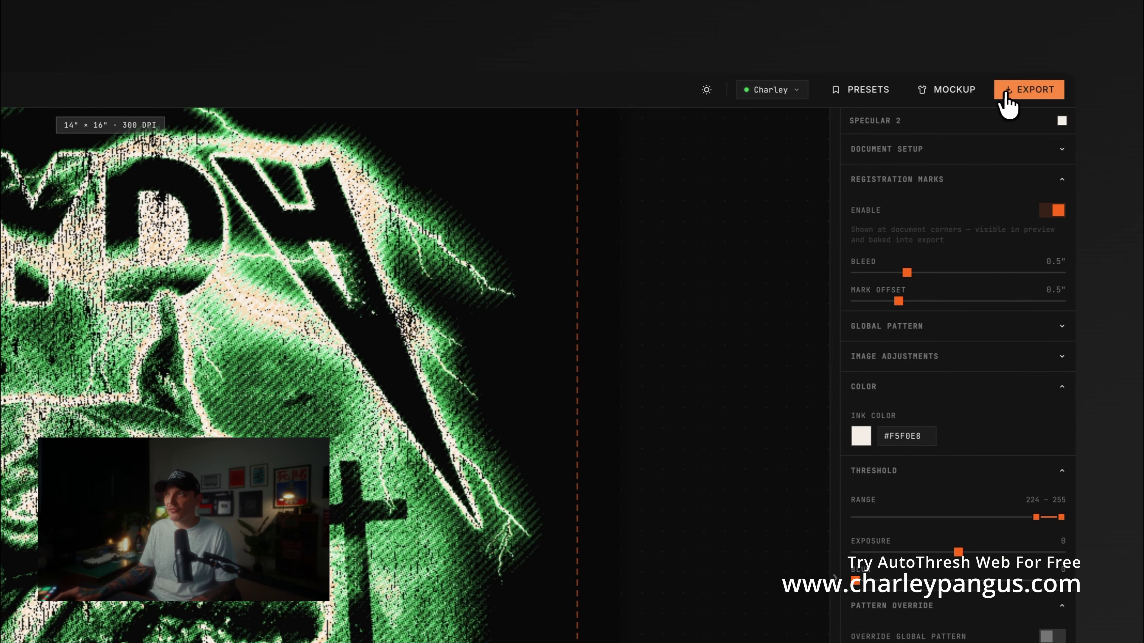
click(1005, 95)
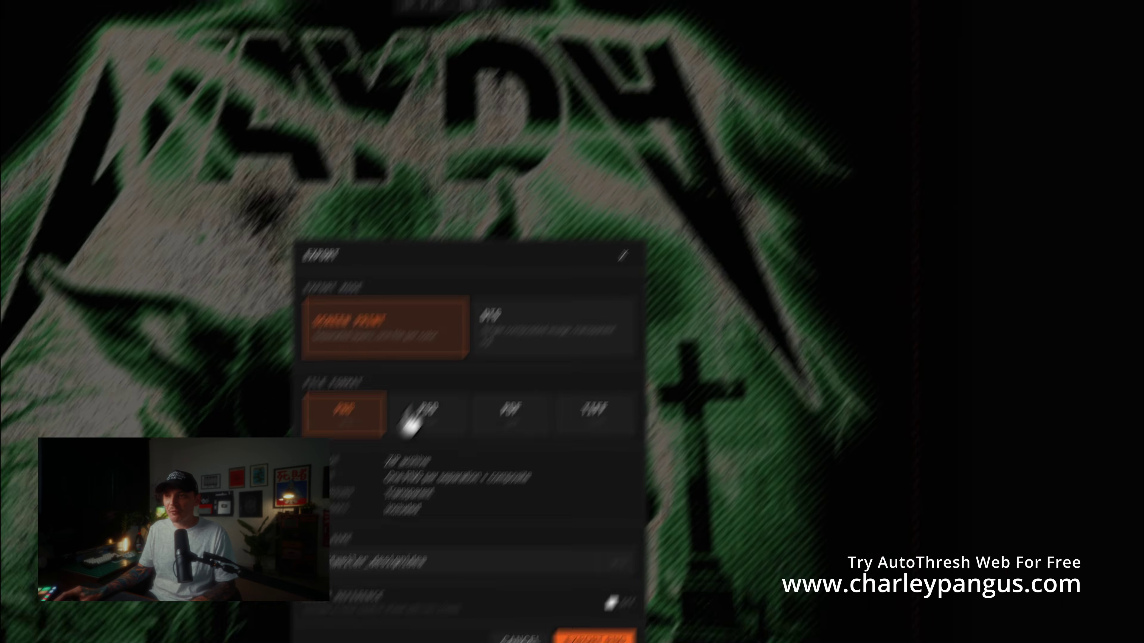
click(85, 536)
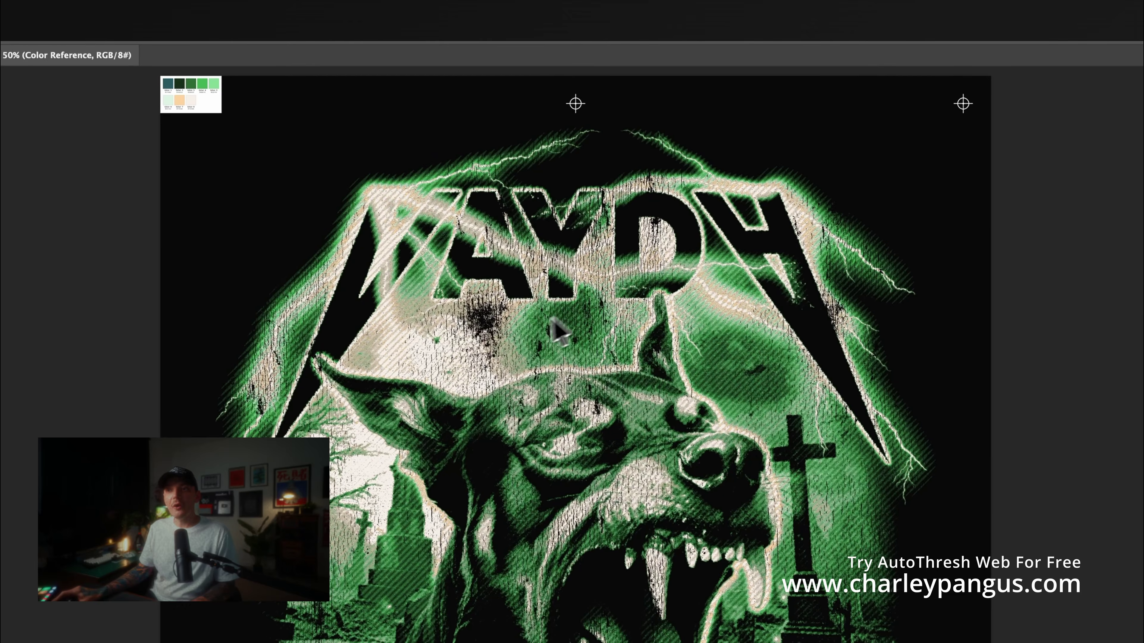
Step: Inspect the exported artwork up close and enlarge the Color Reference swatch block over the design
scroll(512, 417, up, 5)
scroll(512, 417, down, 5)
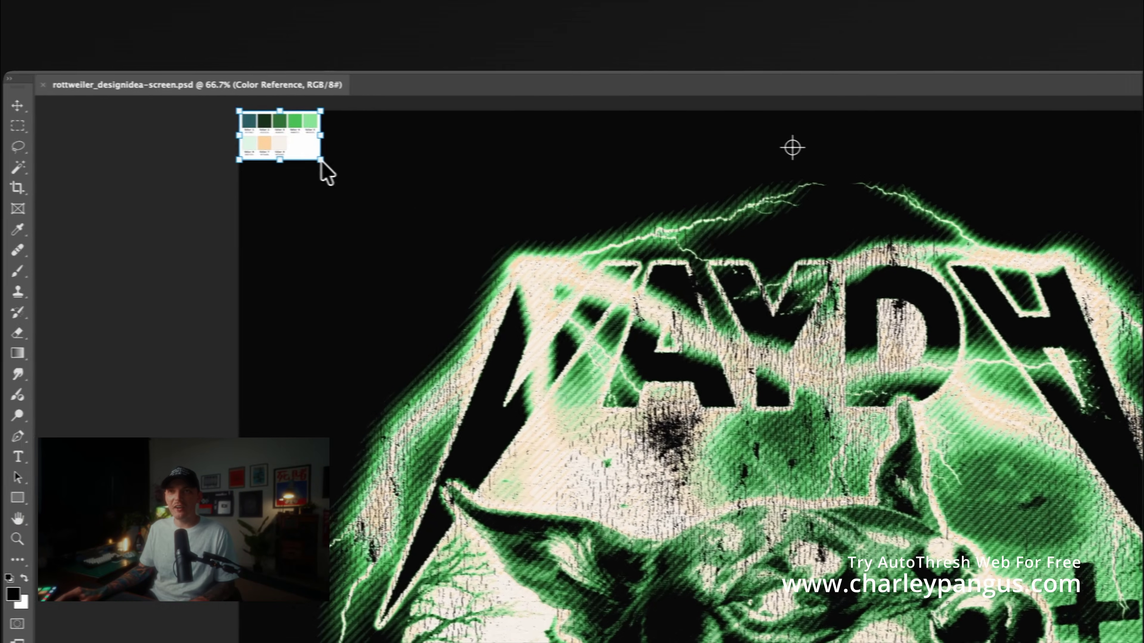
drag(325, 171, 592, 340)
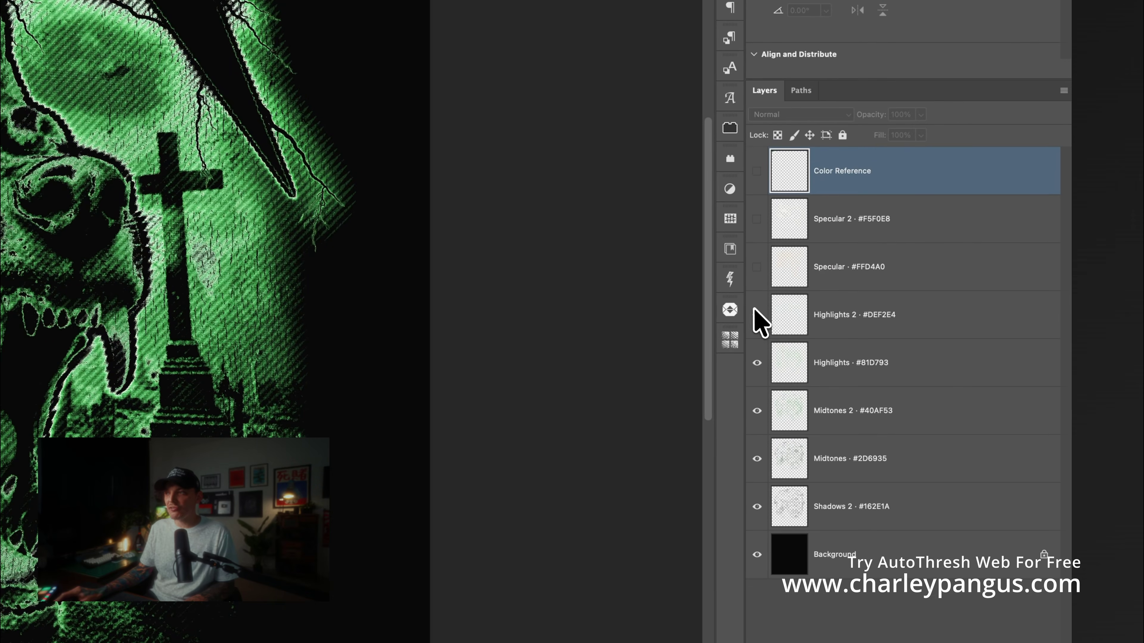
Step: Hide the separation layers one by one from Highlights 2 down to Midtones, and show them again up to Specular 2
click(755, 313)
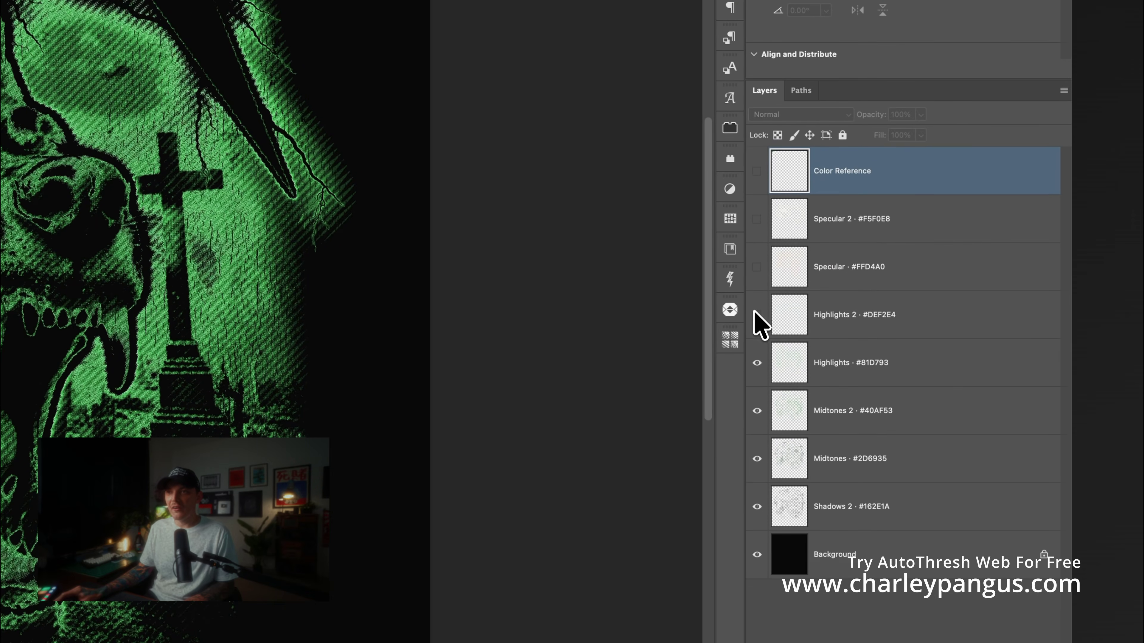
click(756, 363)
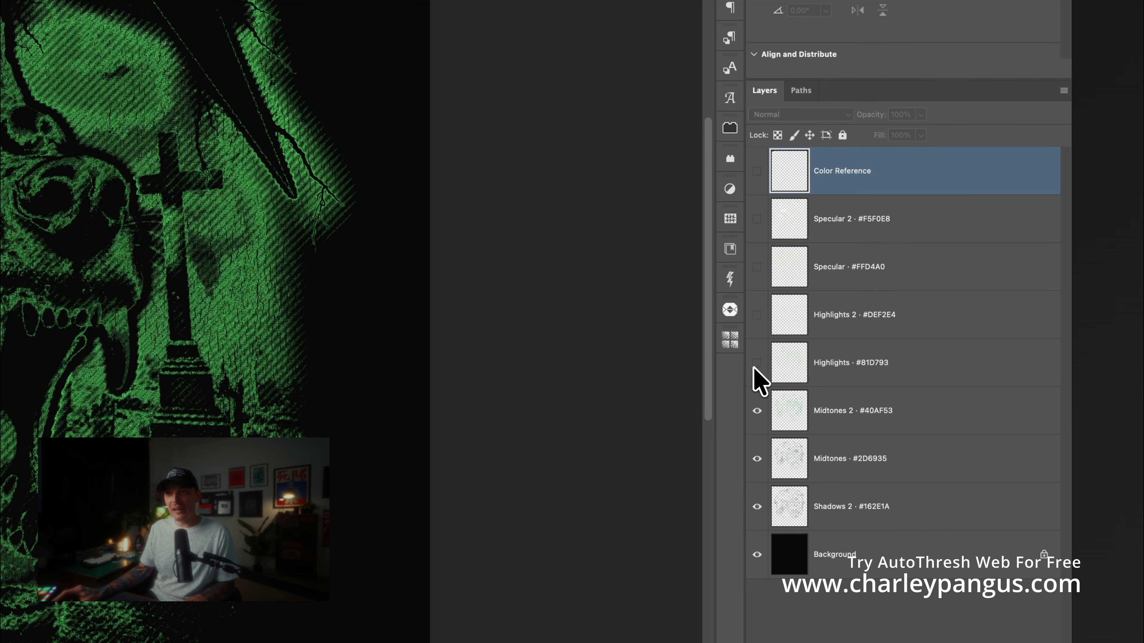
click(756, 407)
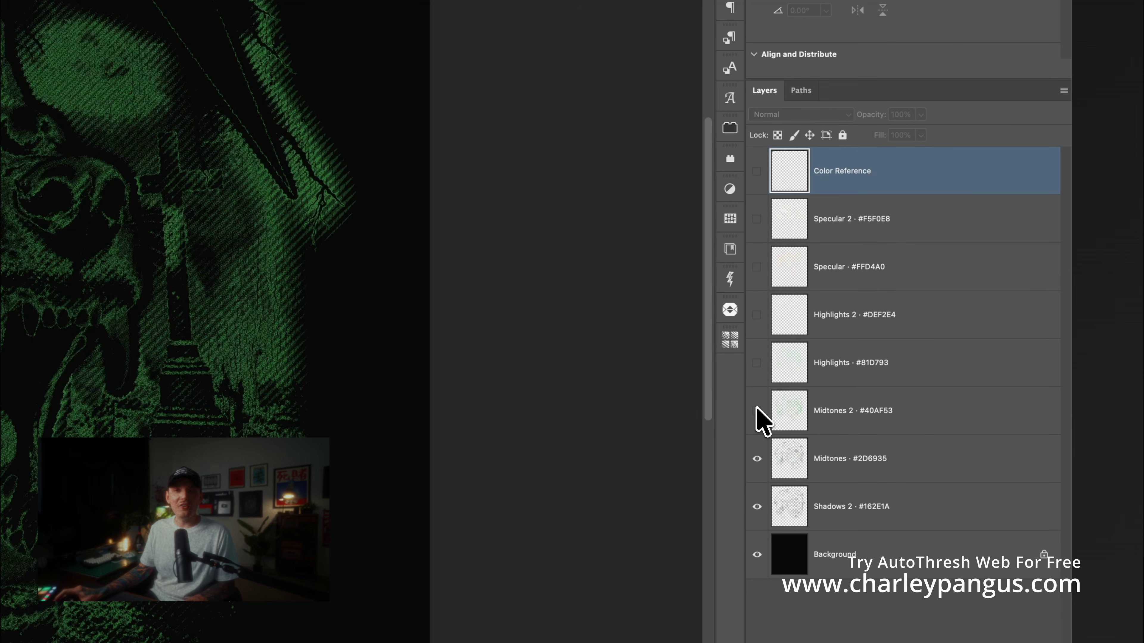
click(756, 456)
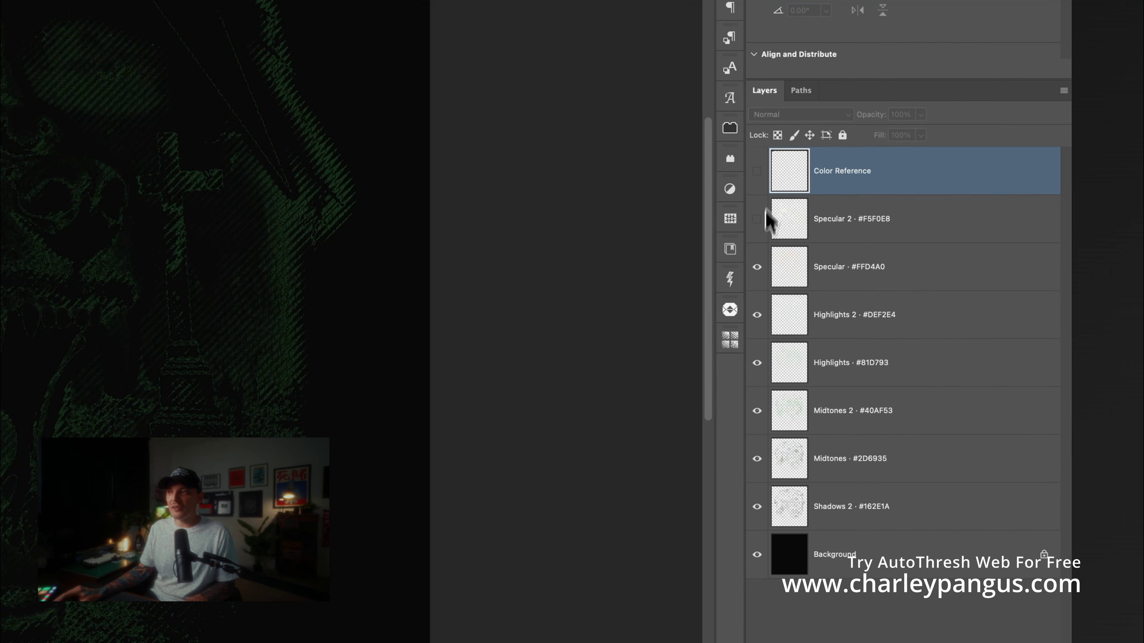
click(760, 219)
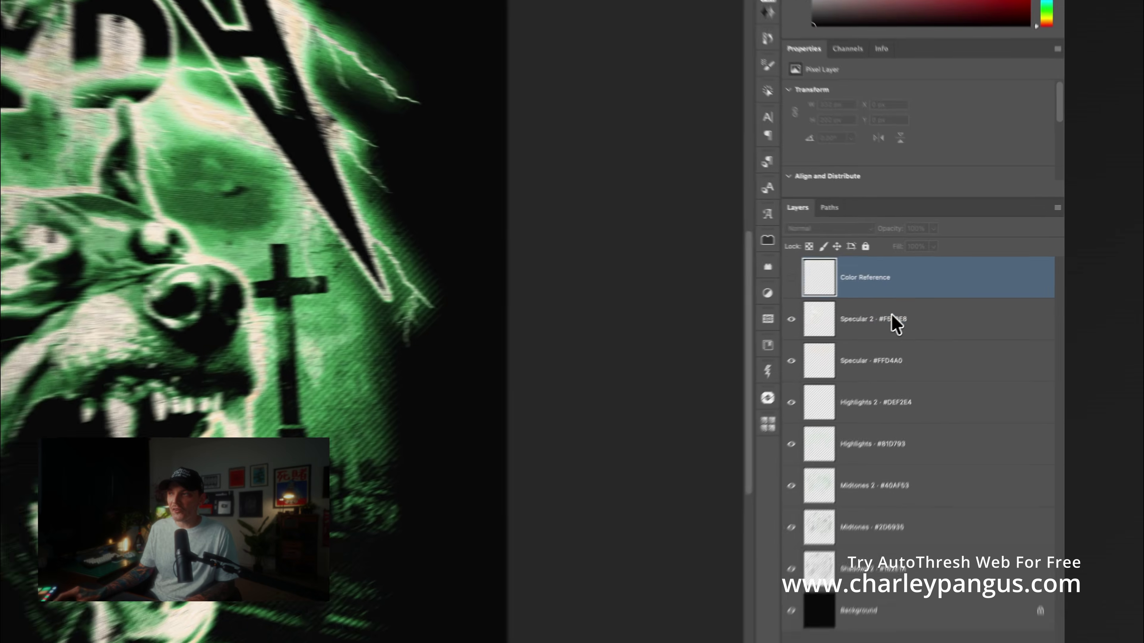
double_click(945, 290)
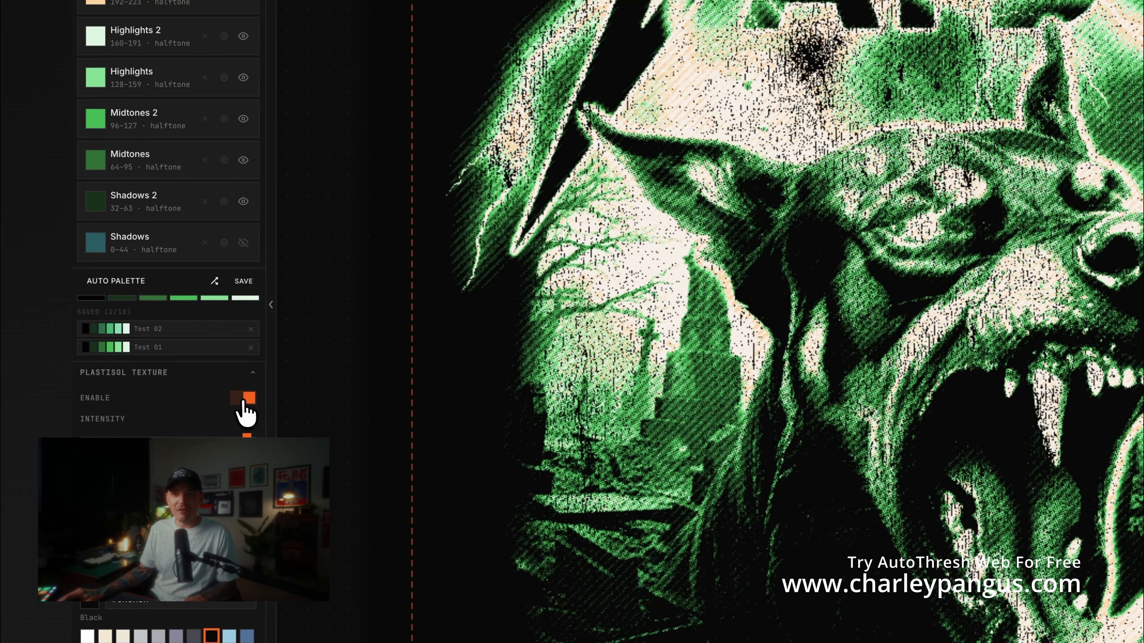
Step: Back in AutoThresh Web, disable the plastisol texture, change to Dither mode, and inspect the dog's face up close
click(246, 399)
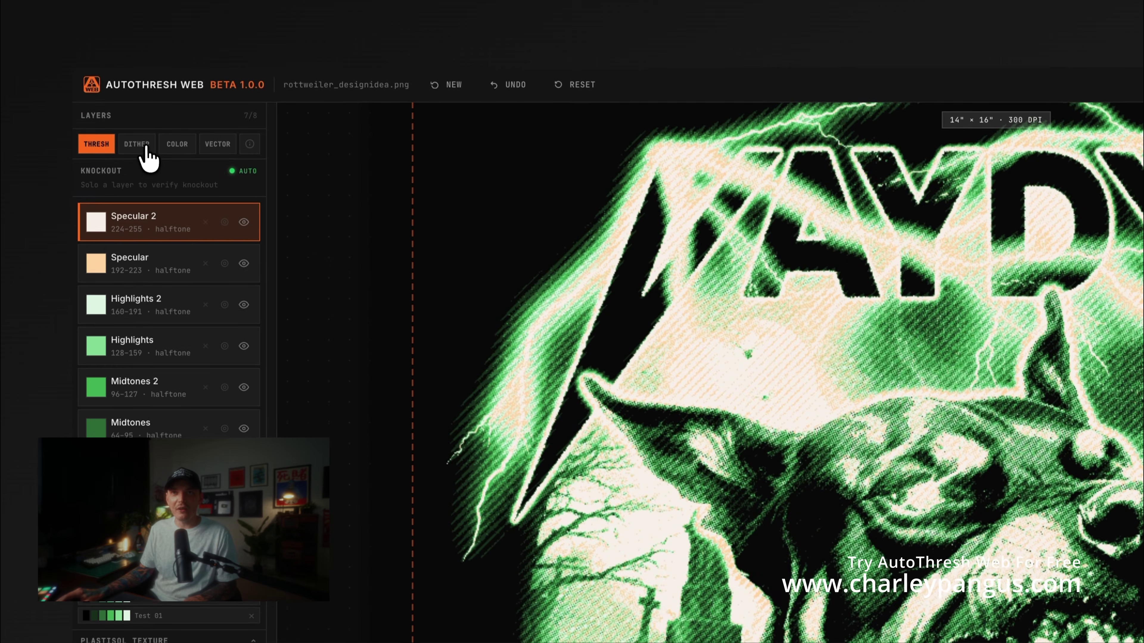
click(143, 145)
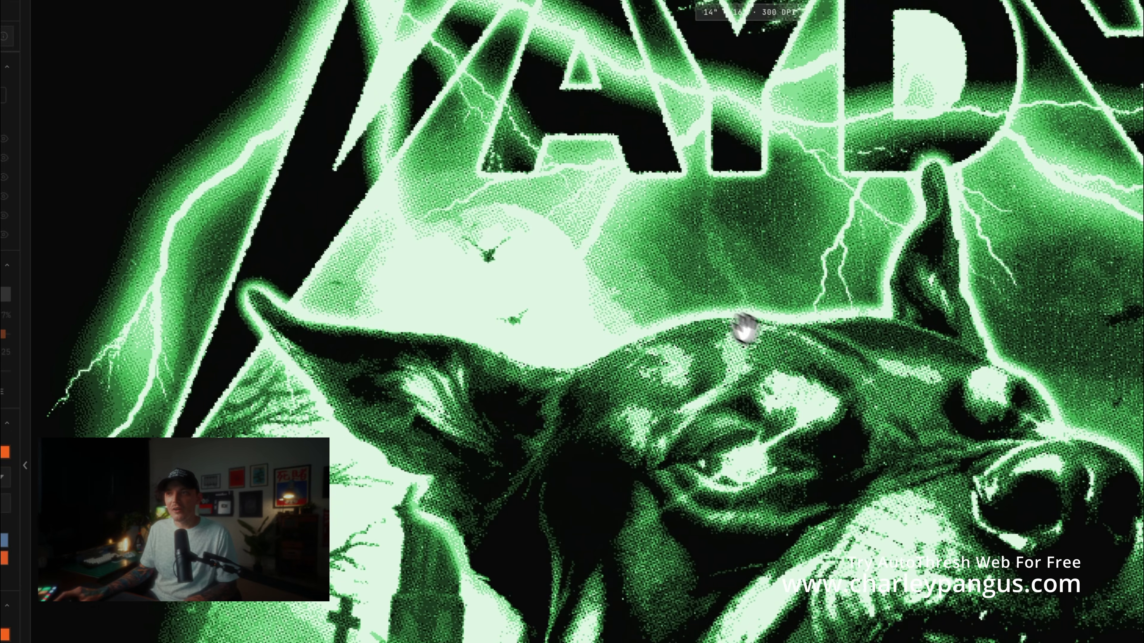
drag(742, 327, 579, 210)
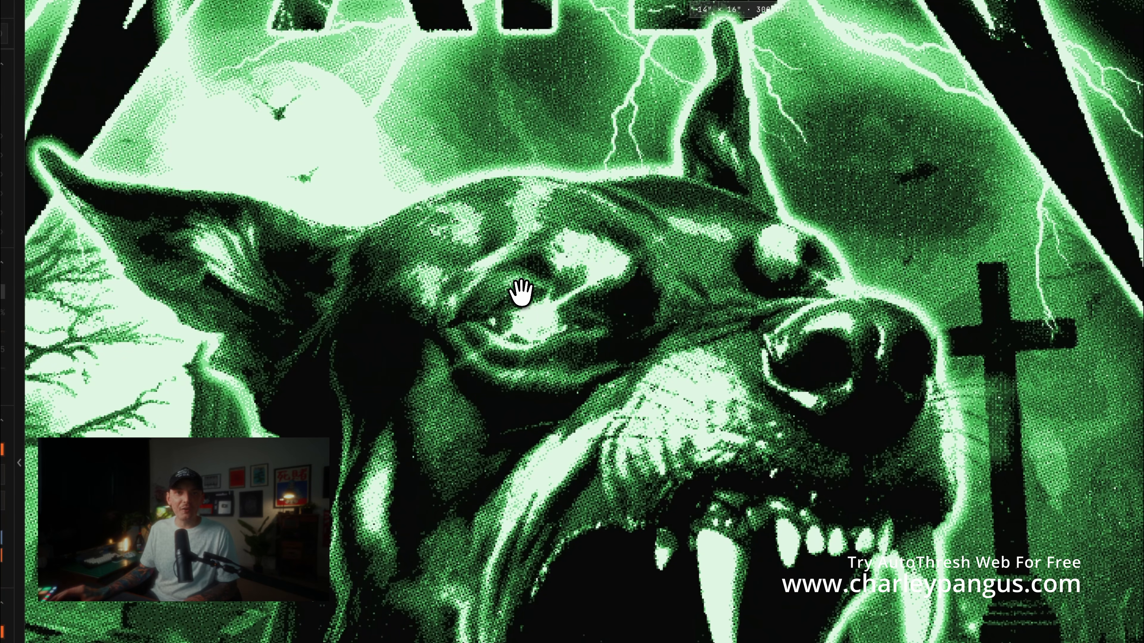
drag(527, 267, 444, 309)
drag(506, 330, 611, 139)
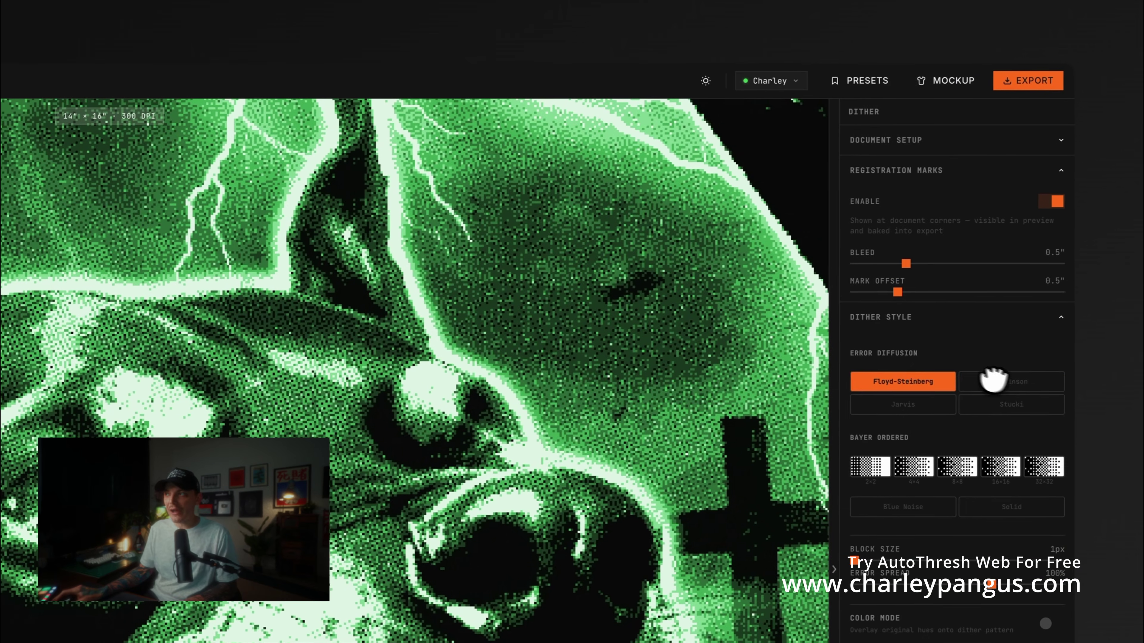
Step: Try the Atkinson and Bayer 2×2 dither styles, set the style to Bayer 8×8, and check the artwork
click(993, 380)
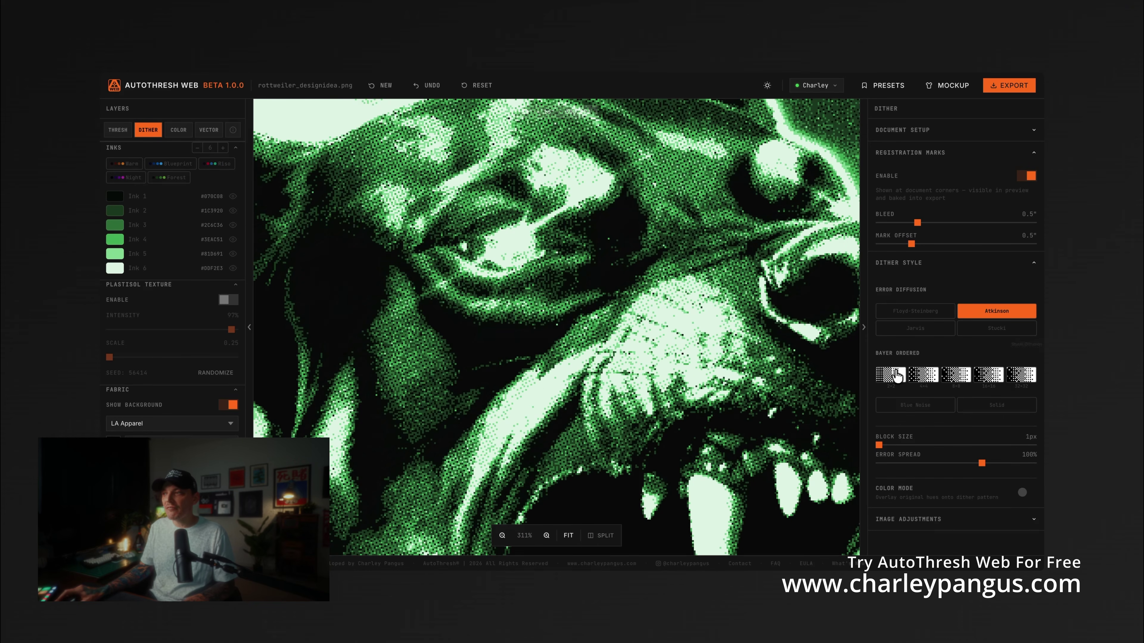
click(896, 375)
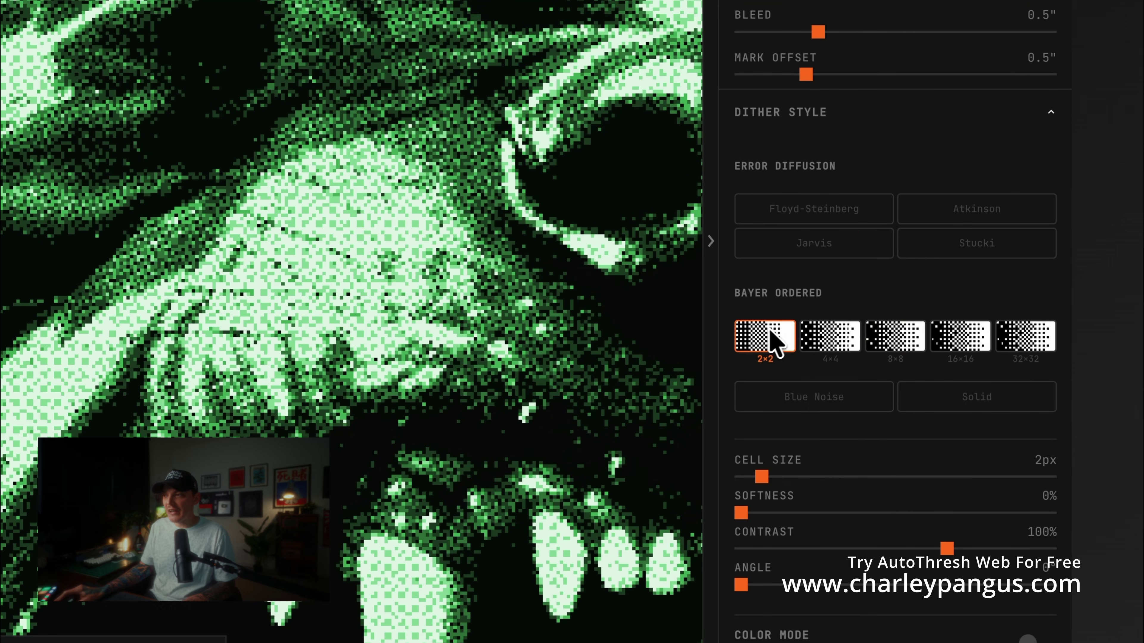
click(903, 356)
scroll(631, 292, up, 4)
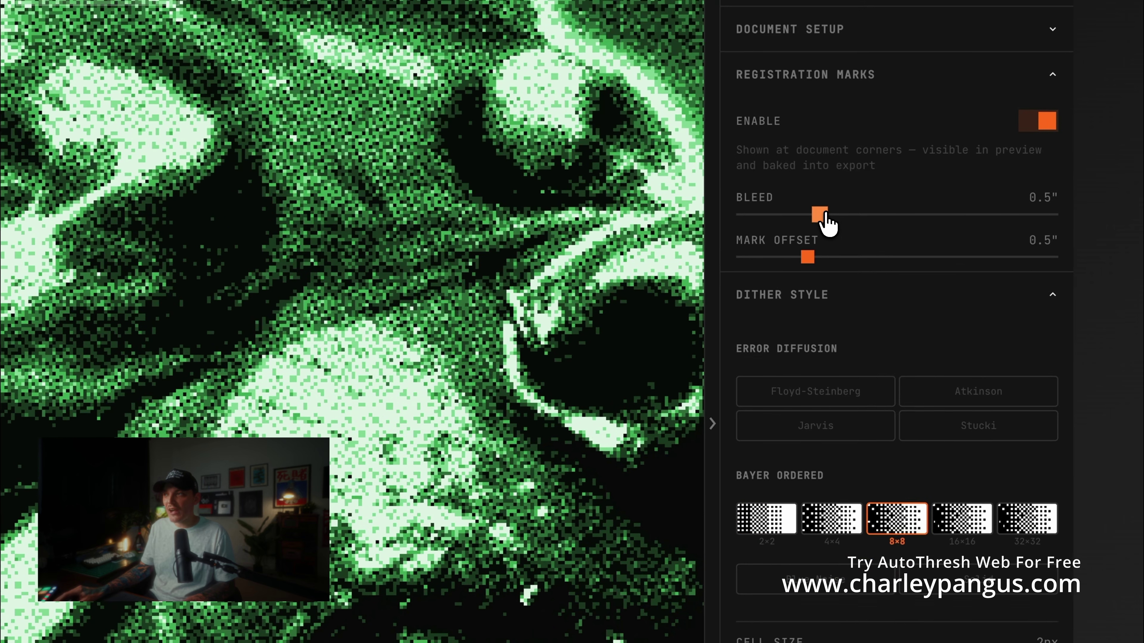
scroll(824, 230, down, 6)
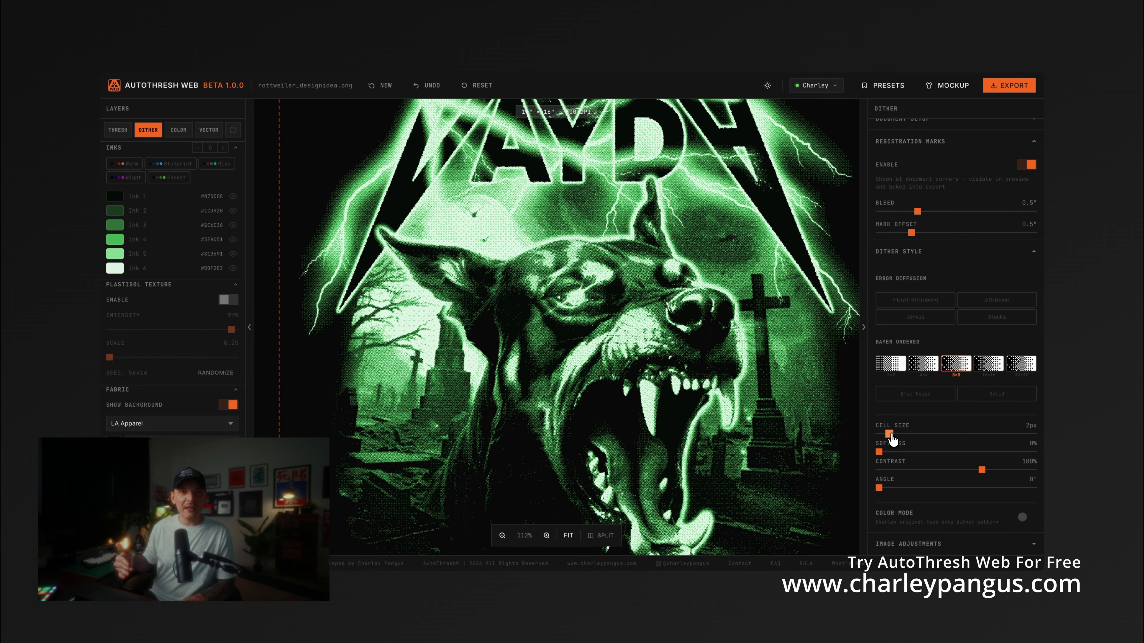
Step: Hide Ink 1 through Ink 5 one at a time, show them all again, and inspect the full dithered artwork
click(233, 196)
click(232, 210)
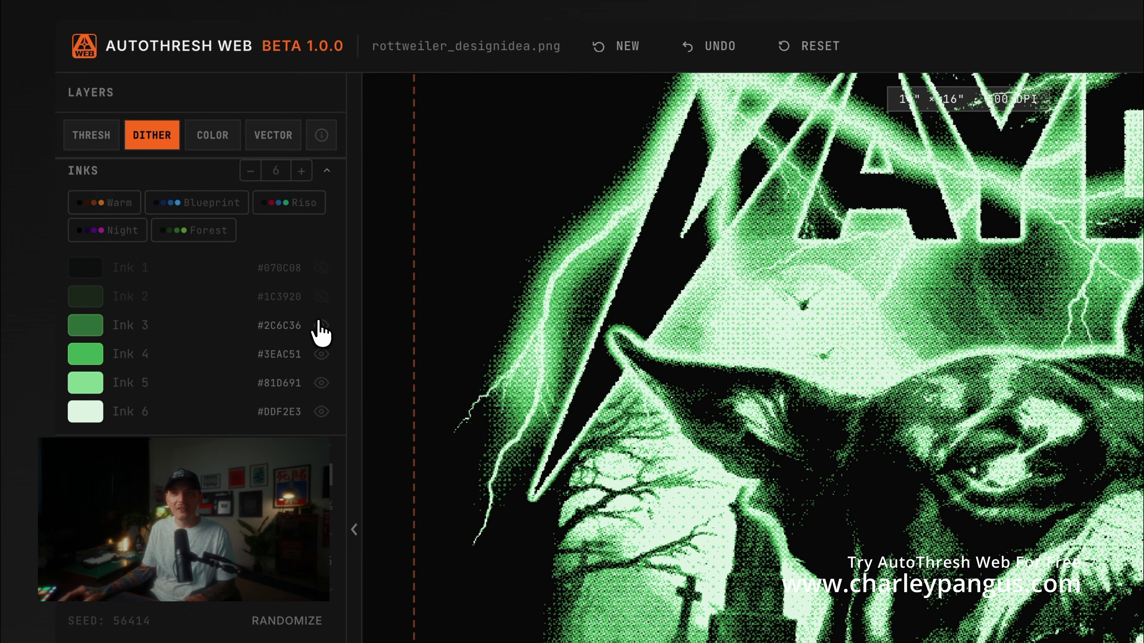
click(320, 325)
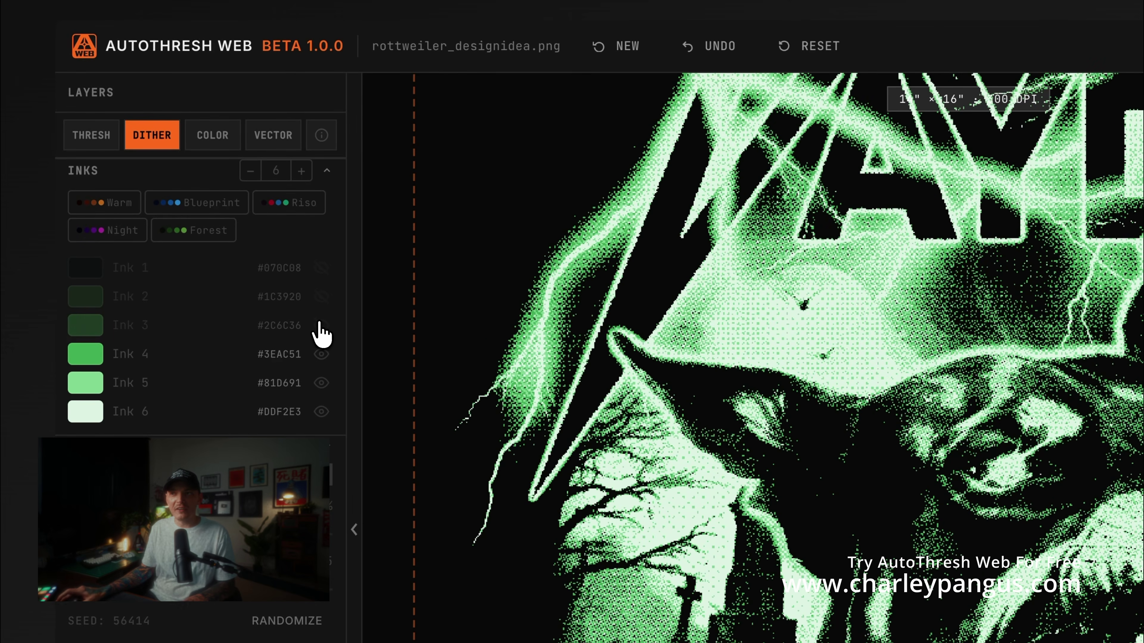
click(321, 354)
click(320, 383)
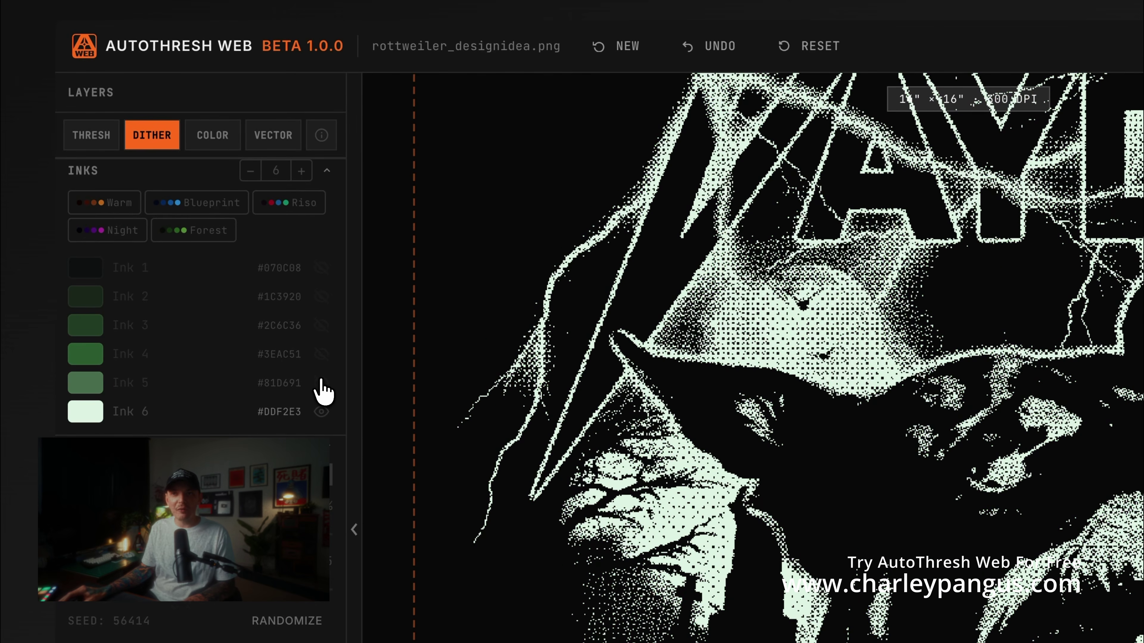
click(321, 382)
click(321, 354)
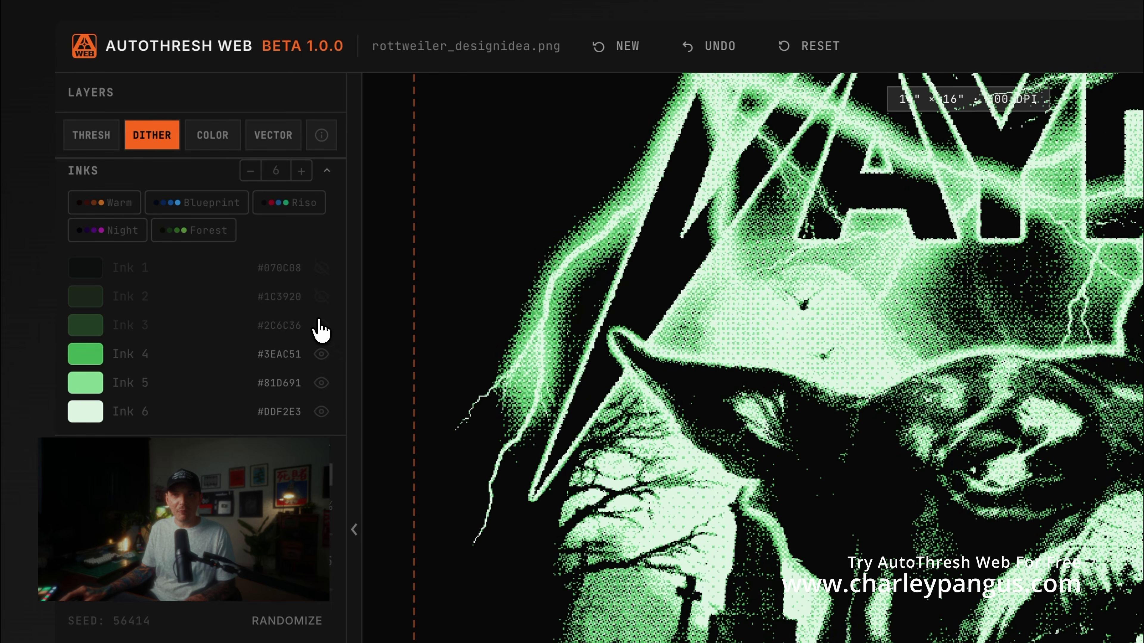
click(321, 325)
click(321, 297)
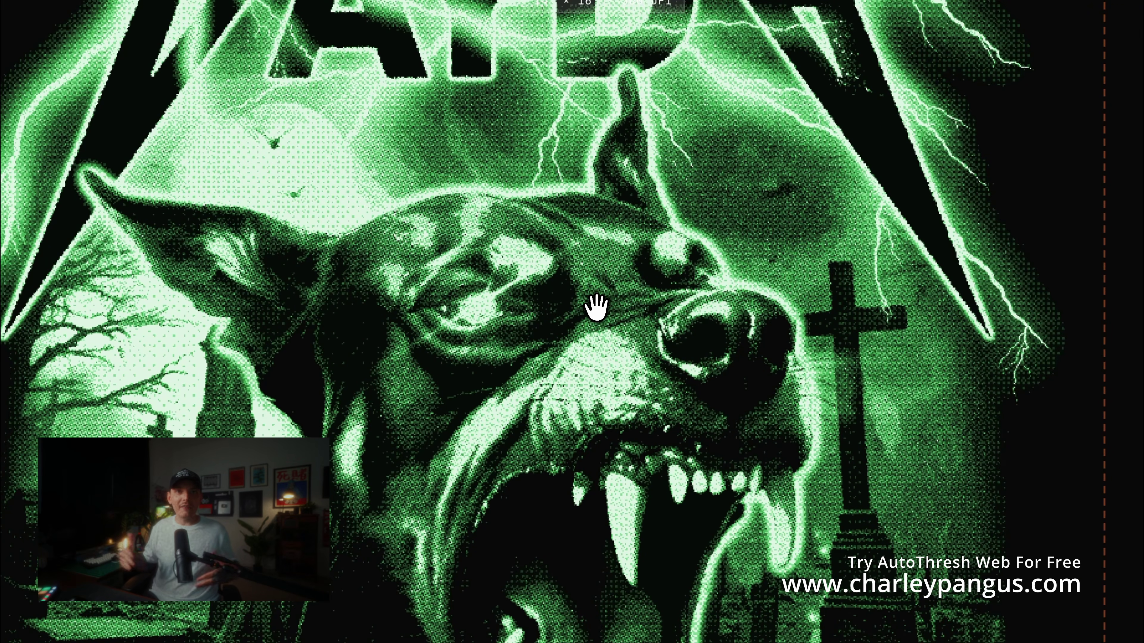
drag(567, 335, 583, 343)
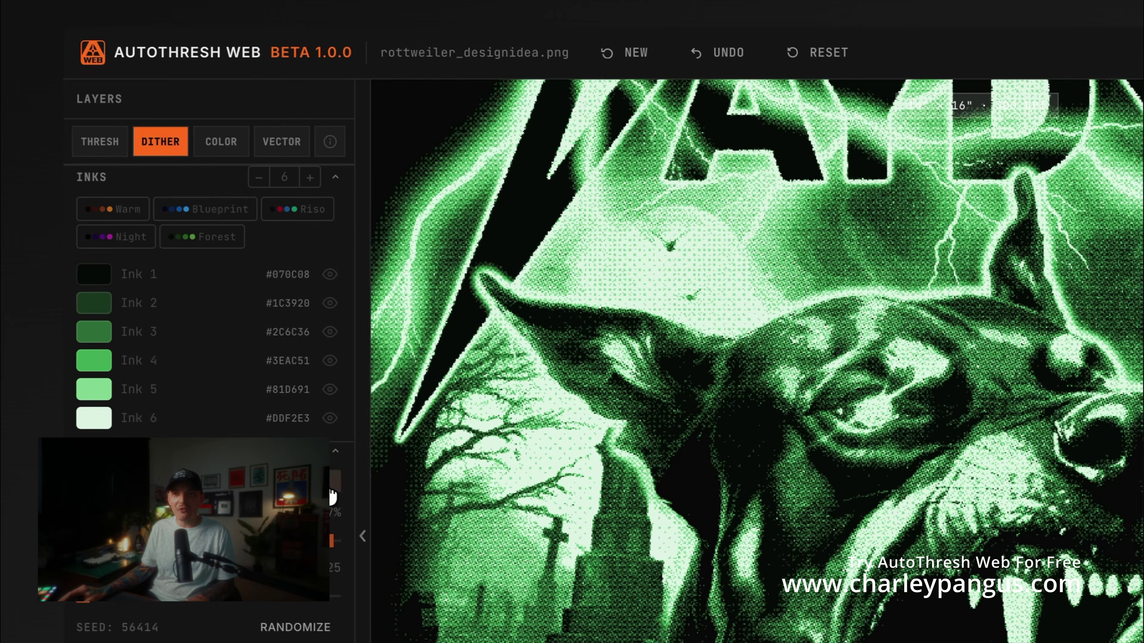
Step: Change from Dither to Color mode, try a separation with 3 colors, and set the color count to 30
click(336, 487)
click(335, 487)
click(290, 144)
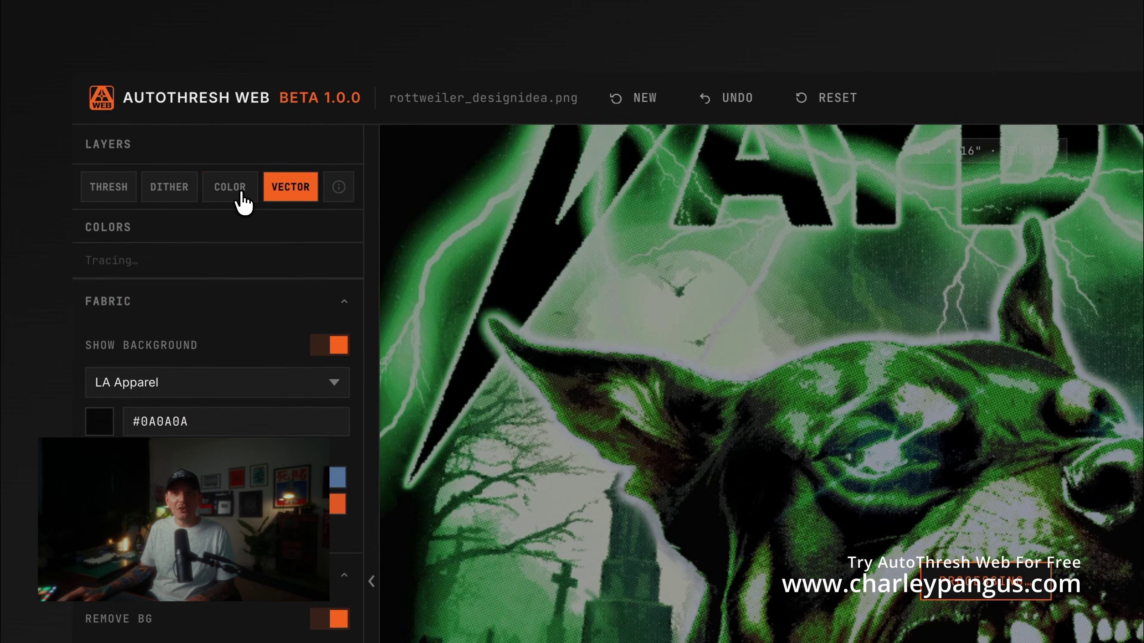
click(230, 148)
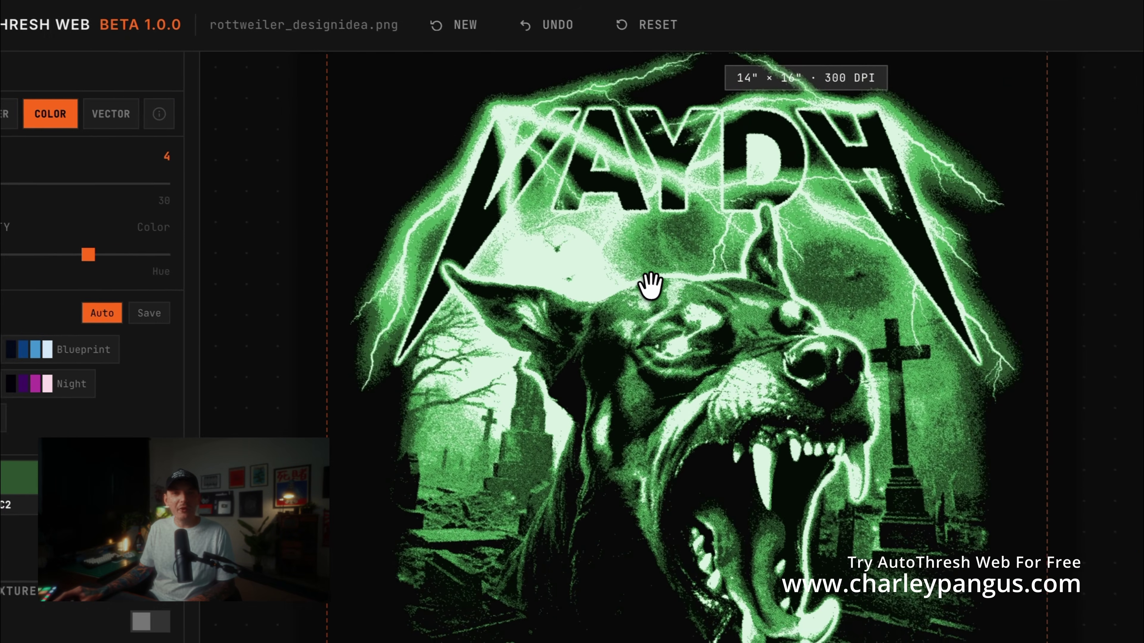
click(113, 165)
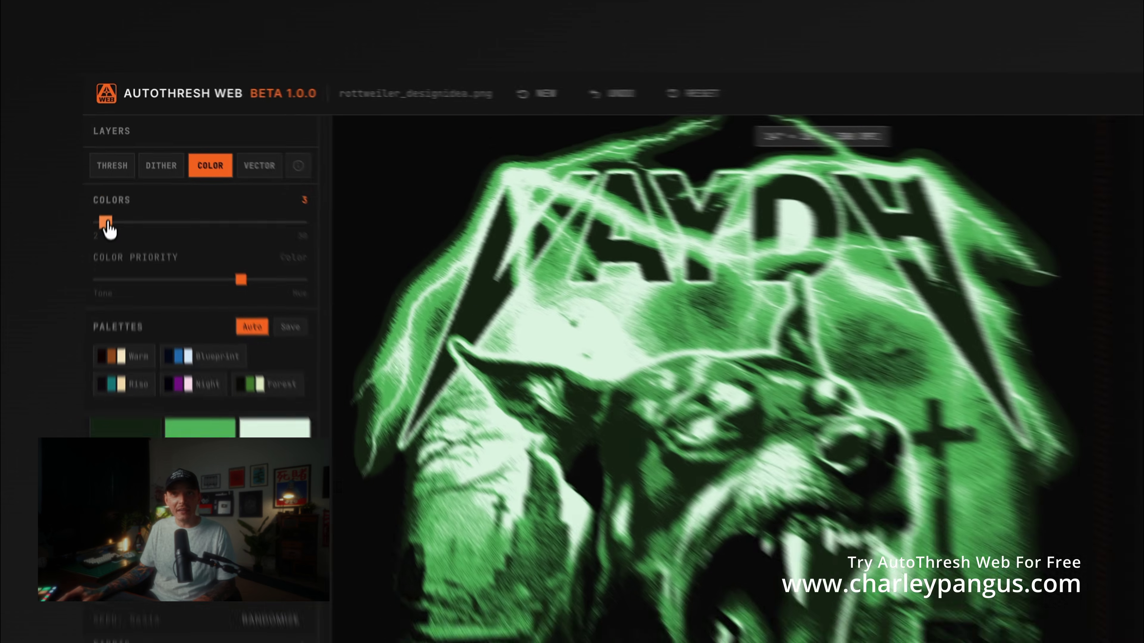
drag(111, 167, 252, 165)
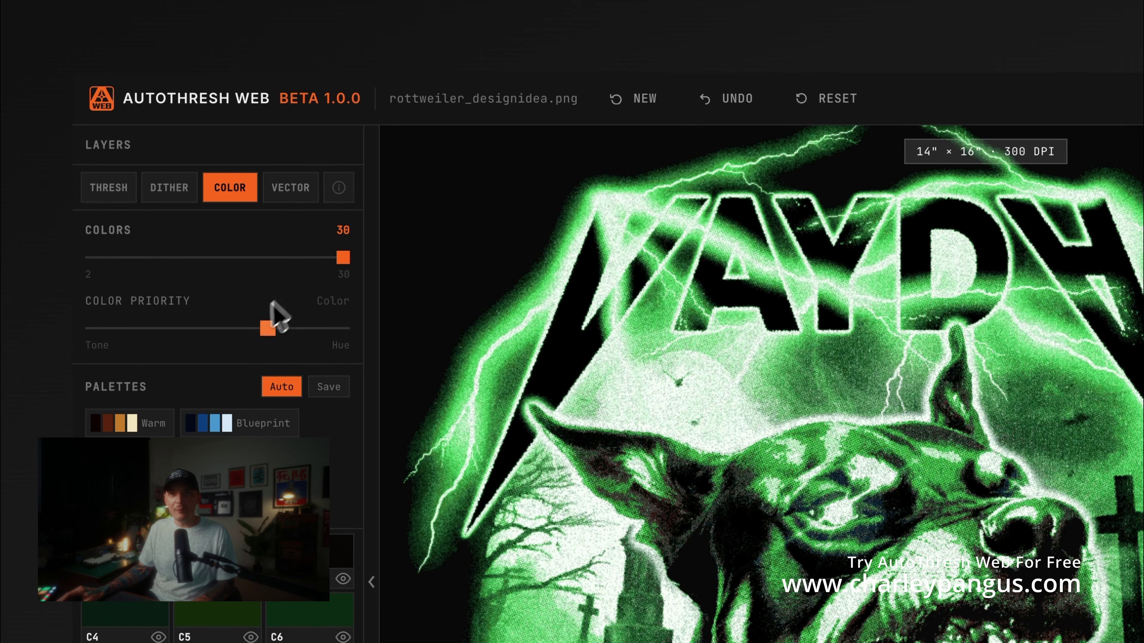
Step: Set the color priority fully to Hue and inspect the dog's face and the surrounding artwork up close
drag(269, 332, 500, 323)
scroll(743, 477, up, 2)
drag(794, 532, 757, 412)
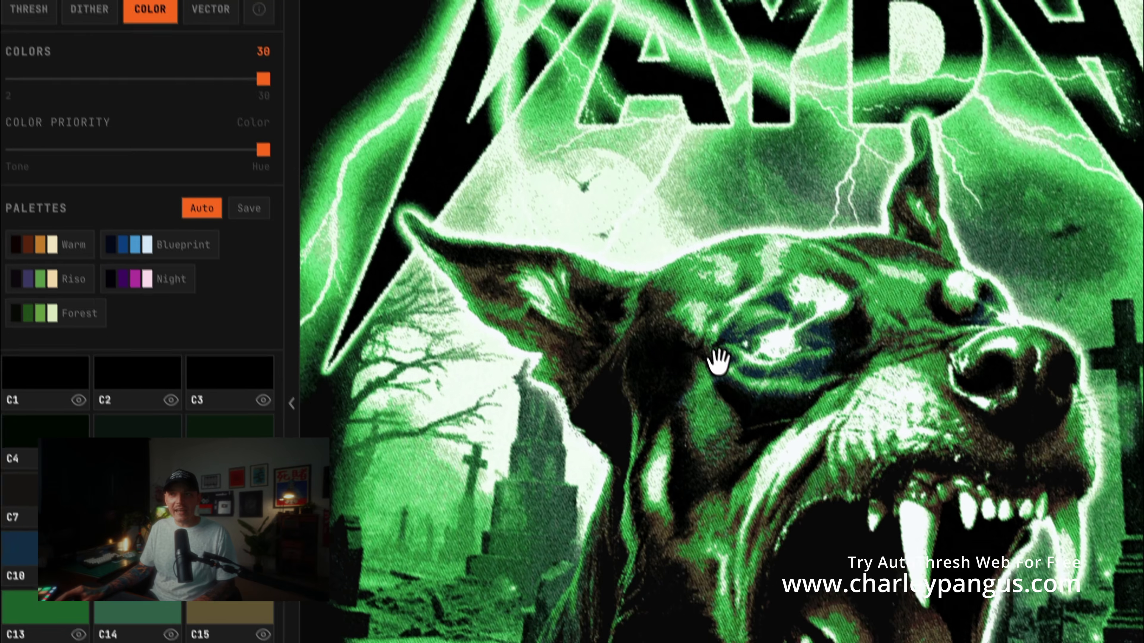
drag(683, 247, 756, 439)
scroll(638, 184, up, 2)
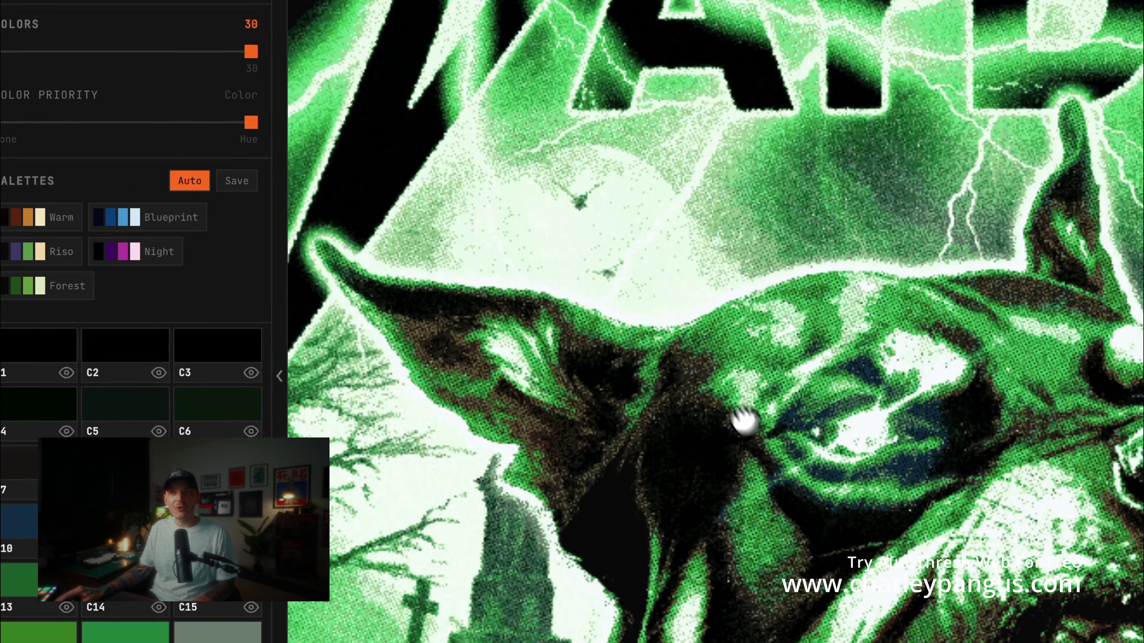
scroll(339, 255, down, 3)
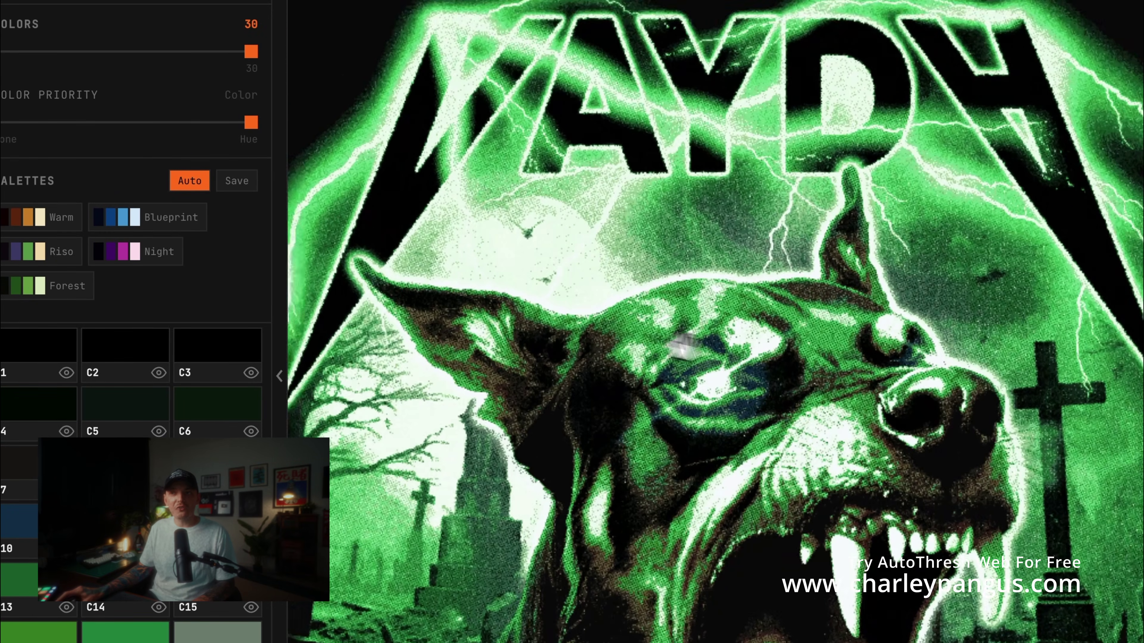
scroll(339, 255, up, 4)
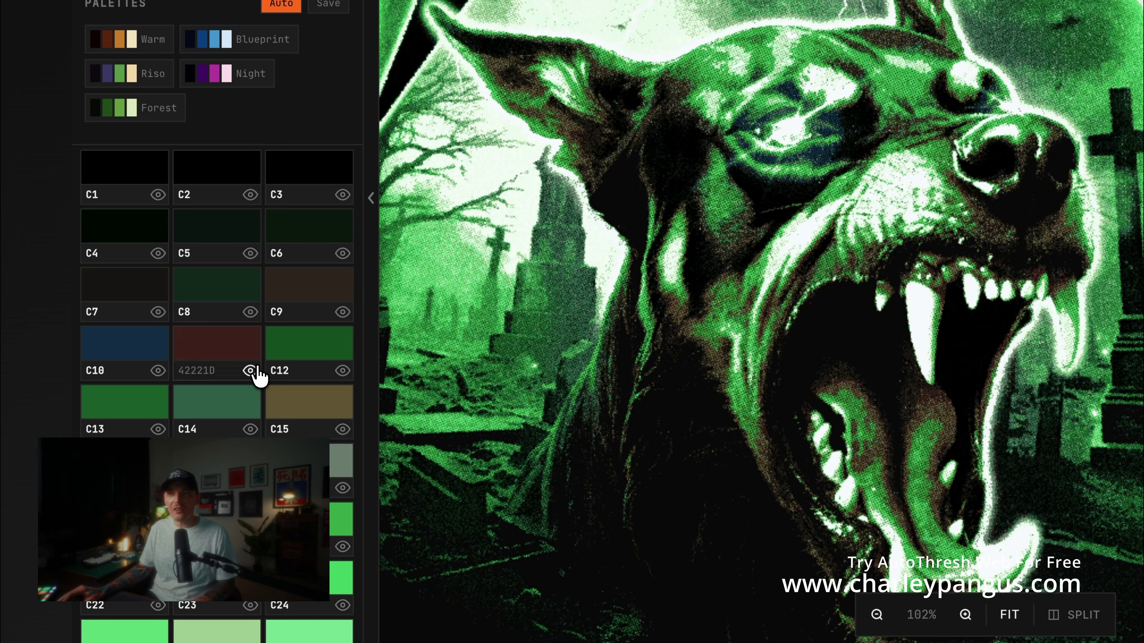
Step: Hide colors C11 through C15 one at a time and show them all again
click(205, 458)
click(342, 369)
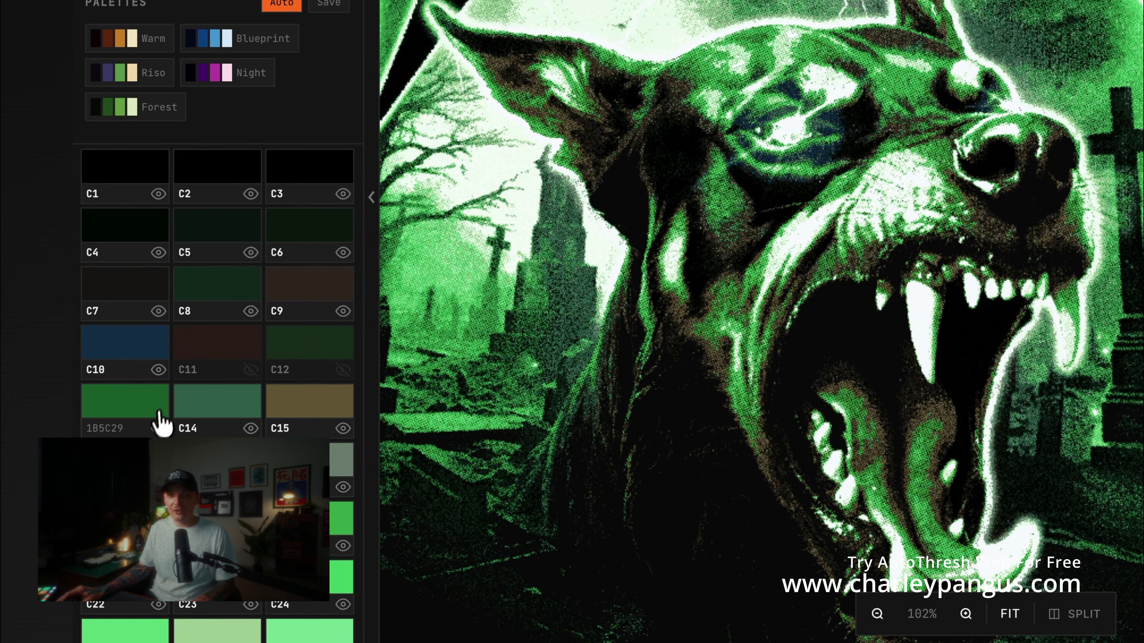
click(158, 428)
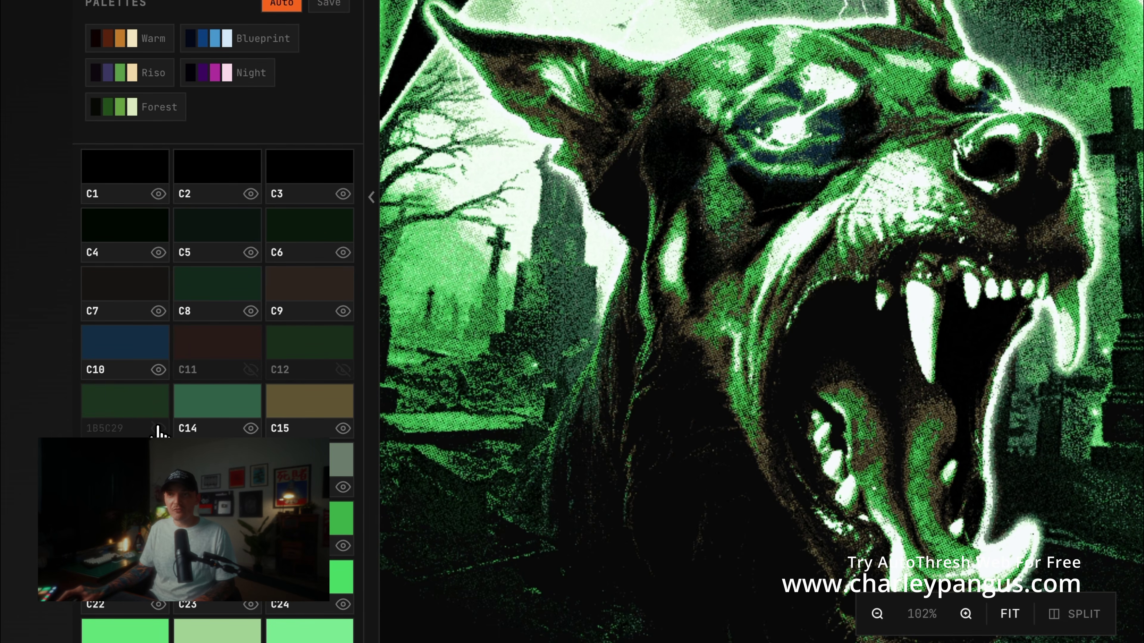
click(251, 429)
click(343, 428)
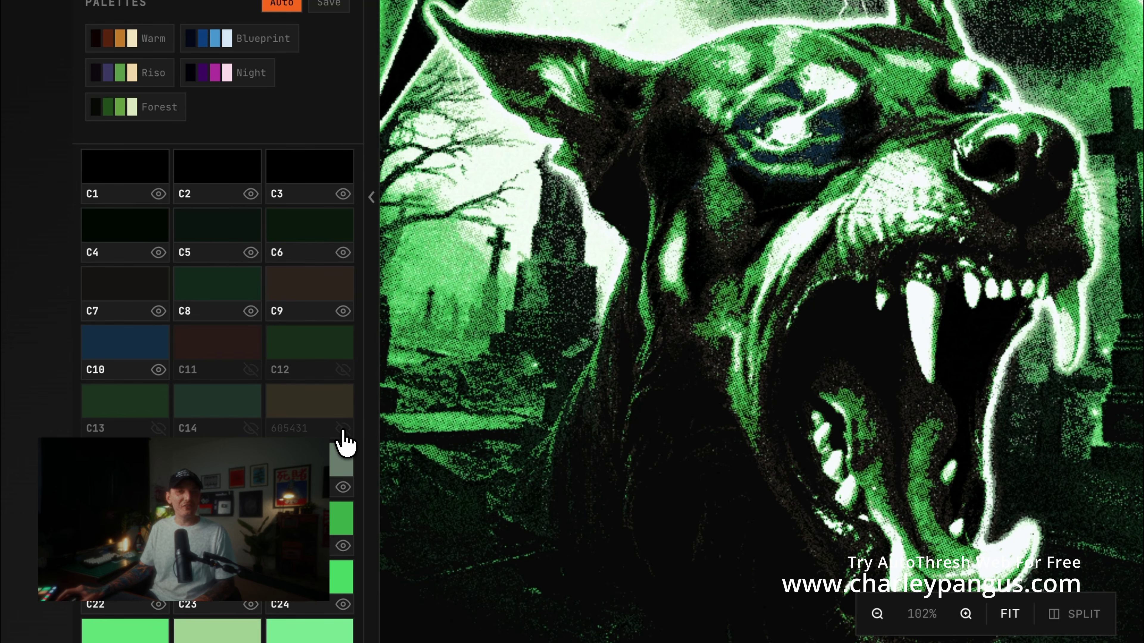
click(343, 428)
click(250, 428)
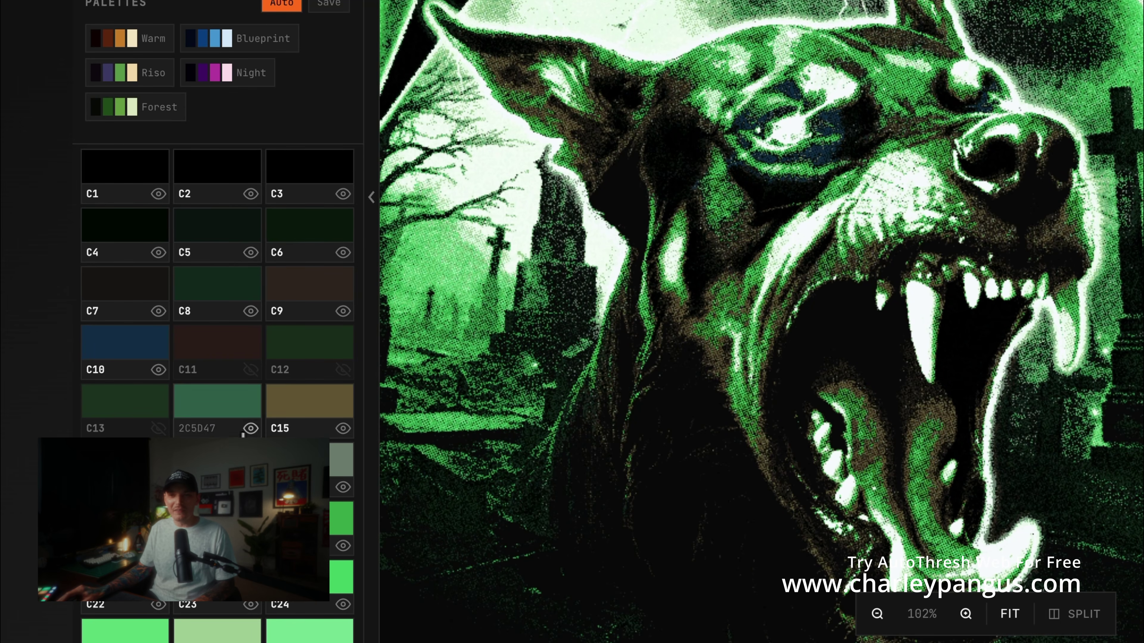
click(158, 428)
click(250, 370)
click(343, 370)
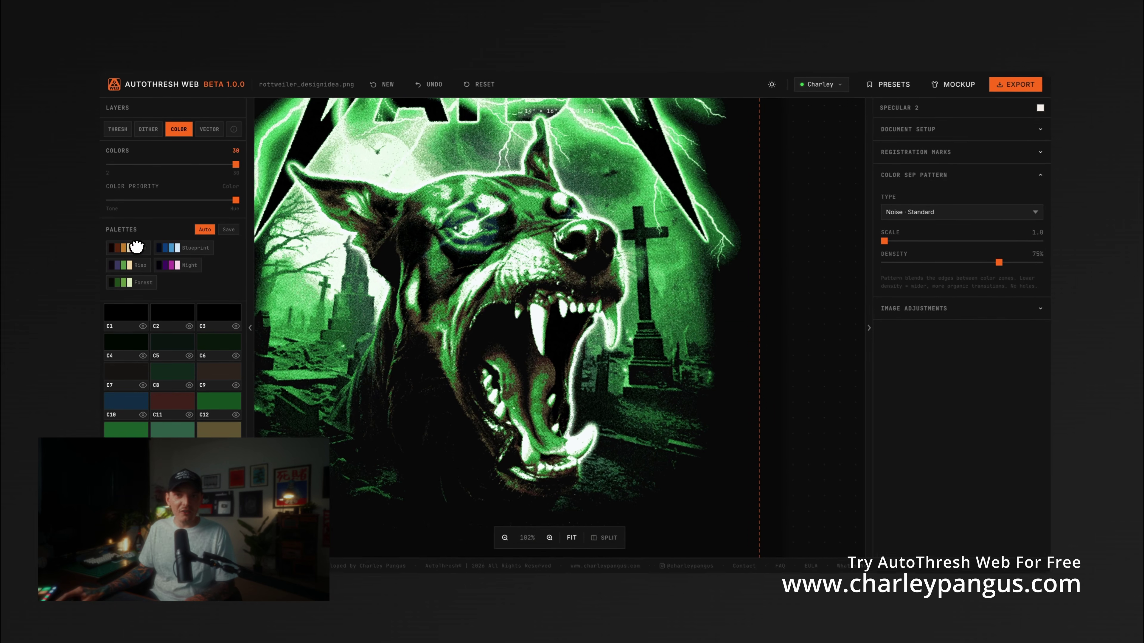
Step: Save the current palette as Test and delete the saved palette again
click(229, 231)
text(Test)
key(Return)
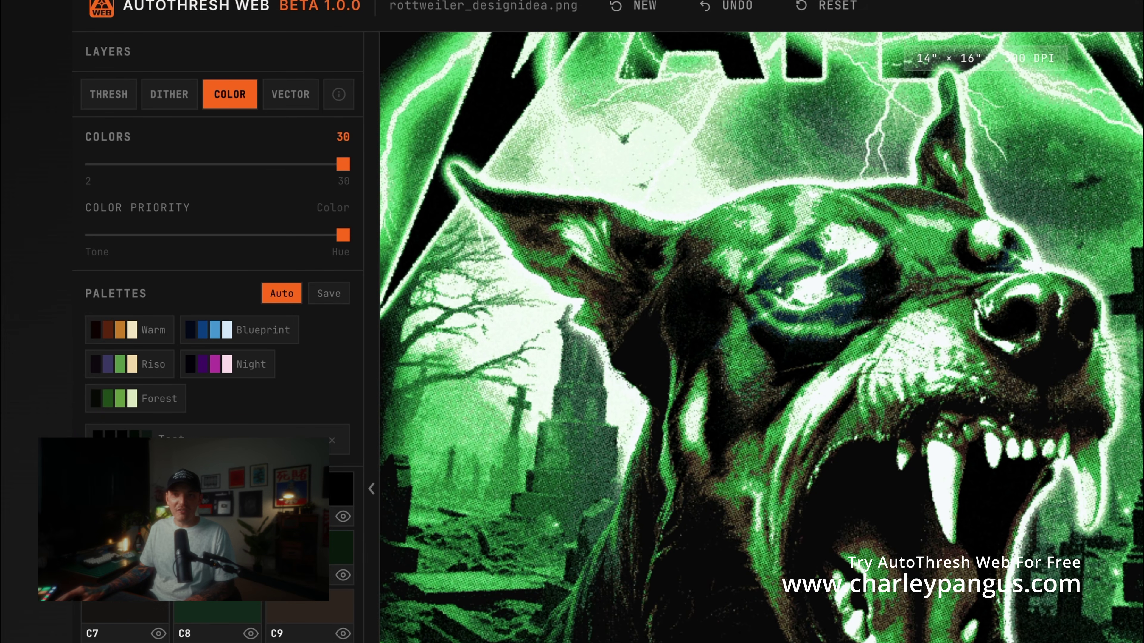
click(331, 441)
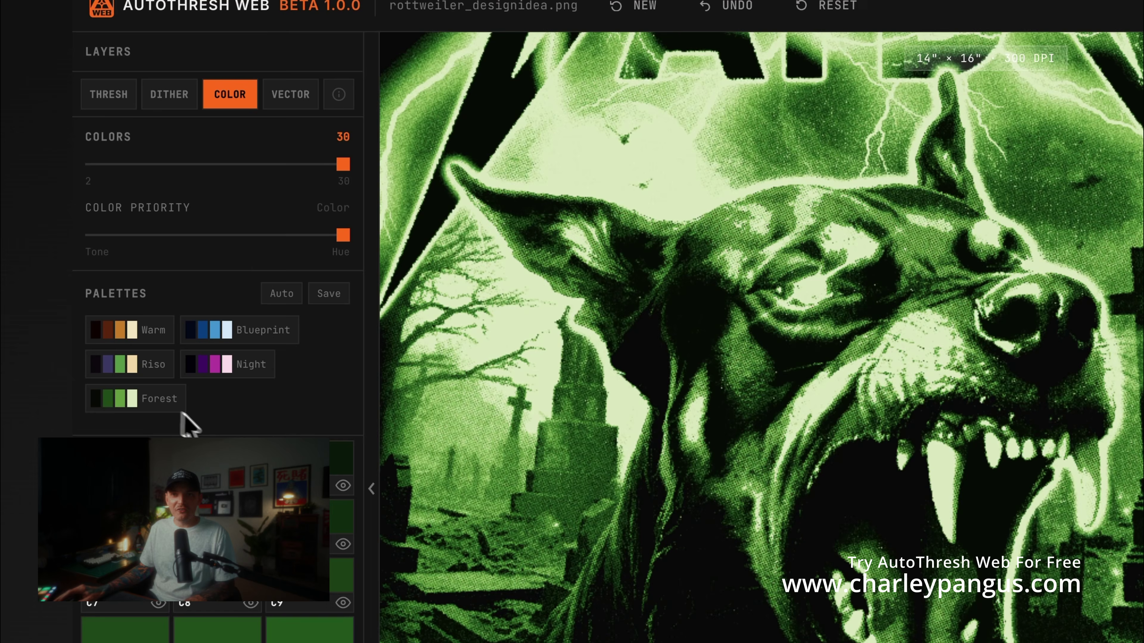
Step: Try the Night, Blueprint and Warm palettes, and undo the palette changes back to the automatic colors
click(247, 373)
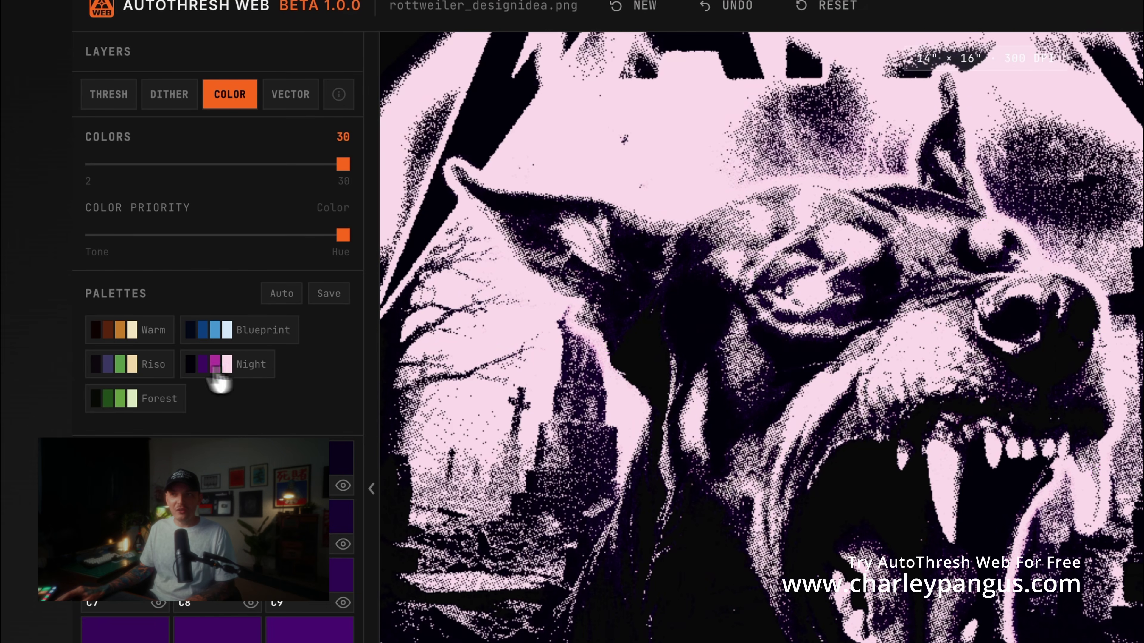
click(199, 336)
click(123, 334)
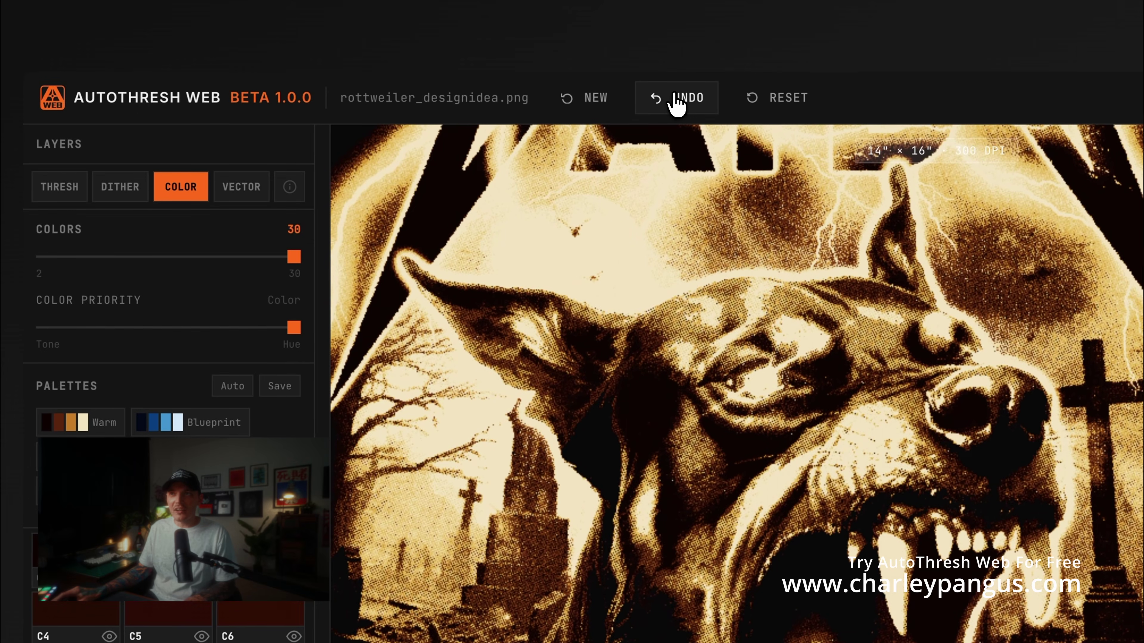
click(714, 25)
click(714, 24)
click(675, 100)
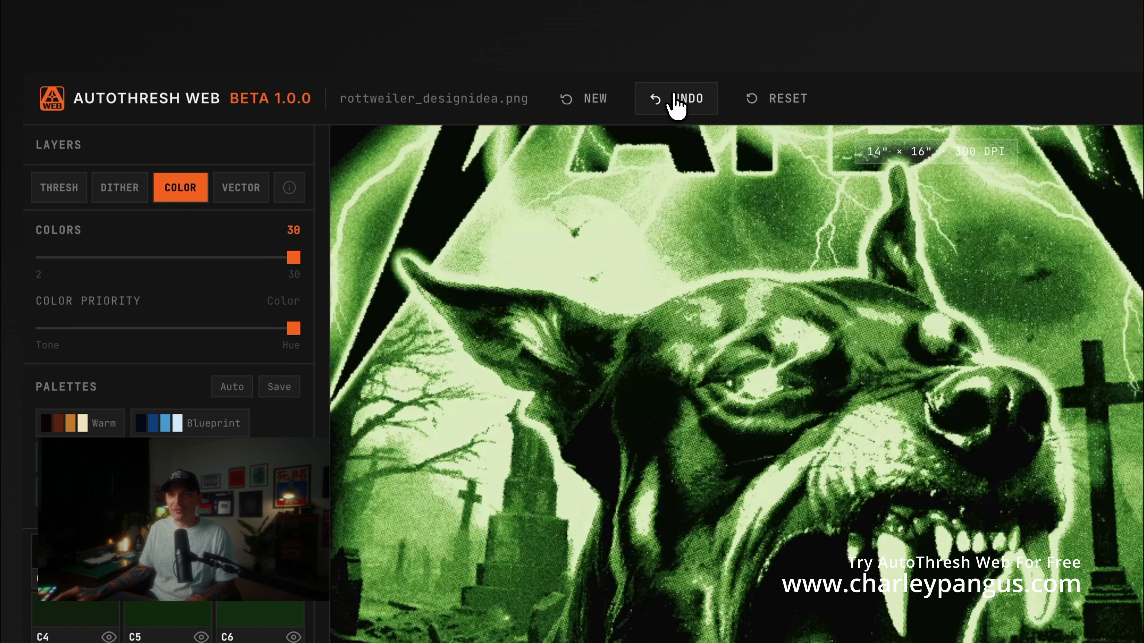
click(675, 102)
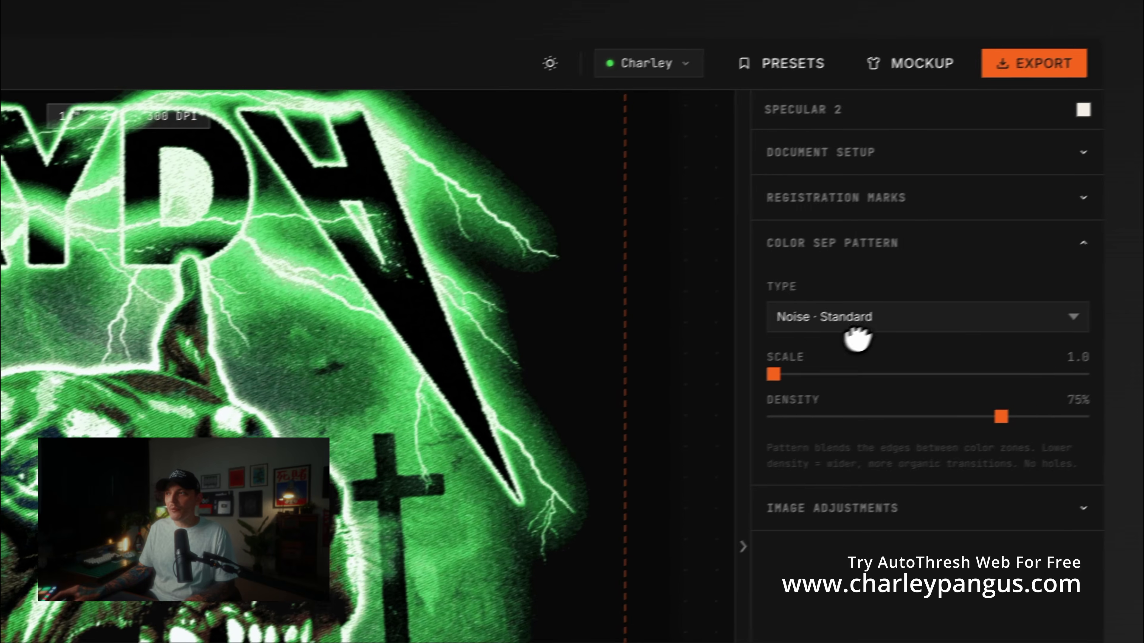
Step: Try the Halftone Diamond and Halftone Round color separation patterns, and return the pattern to Noise Standard
click(850, 332)
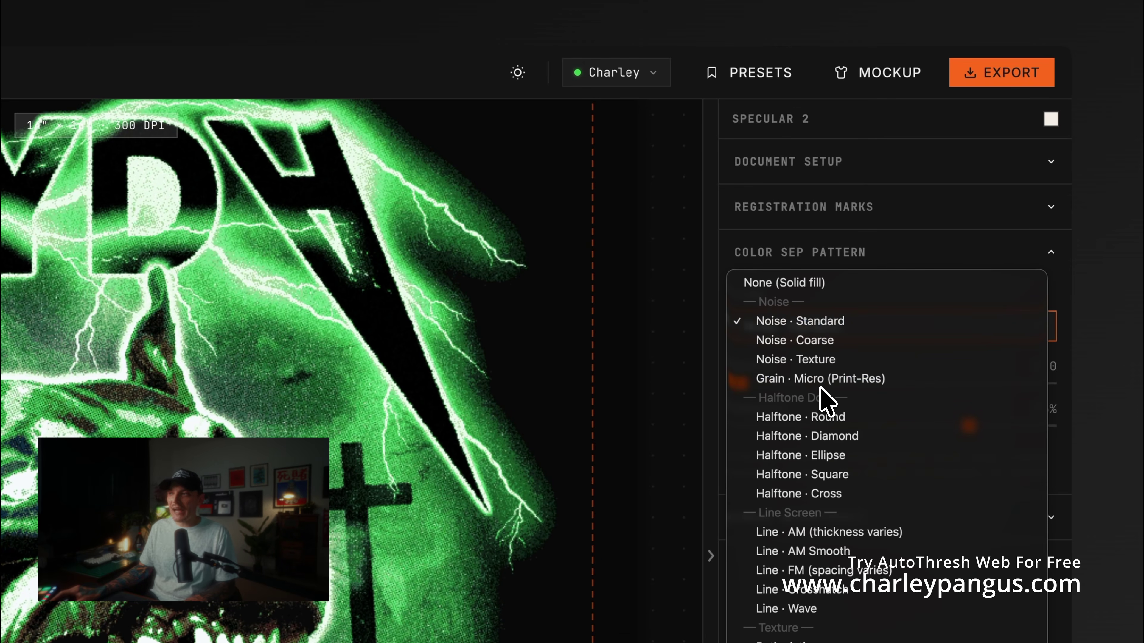
click(826, 436)
click(826, 332)
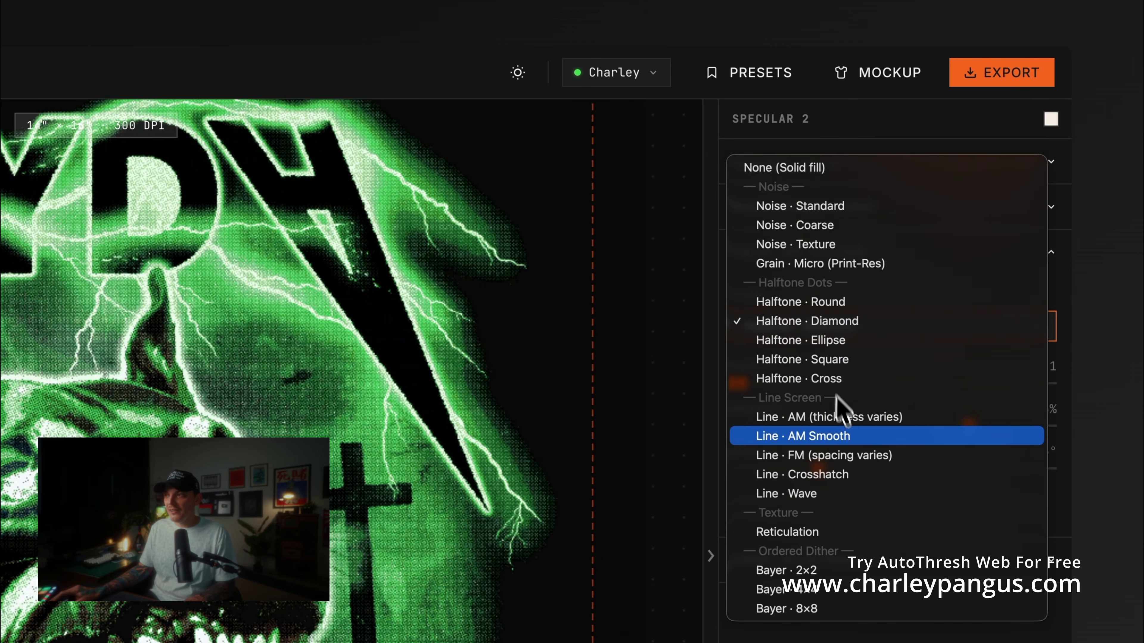
click(846, 311)
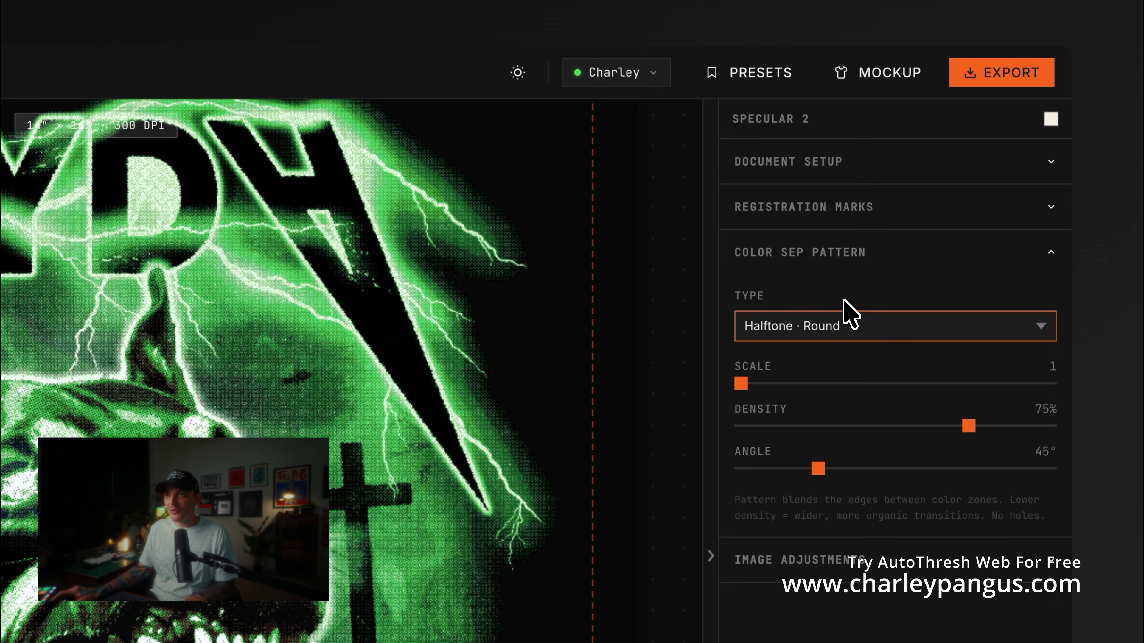
click(822, 315)
click(816, 226)
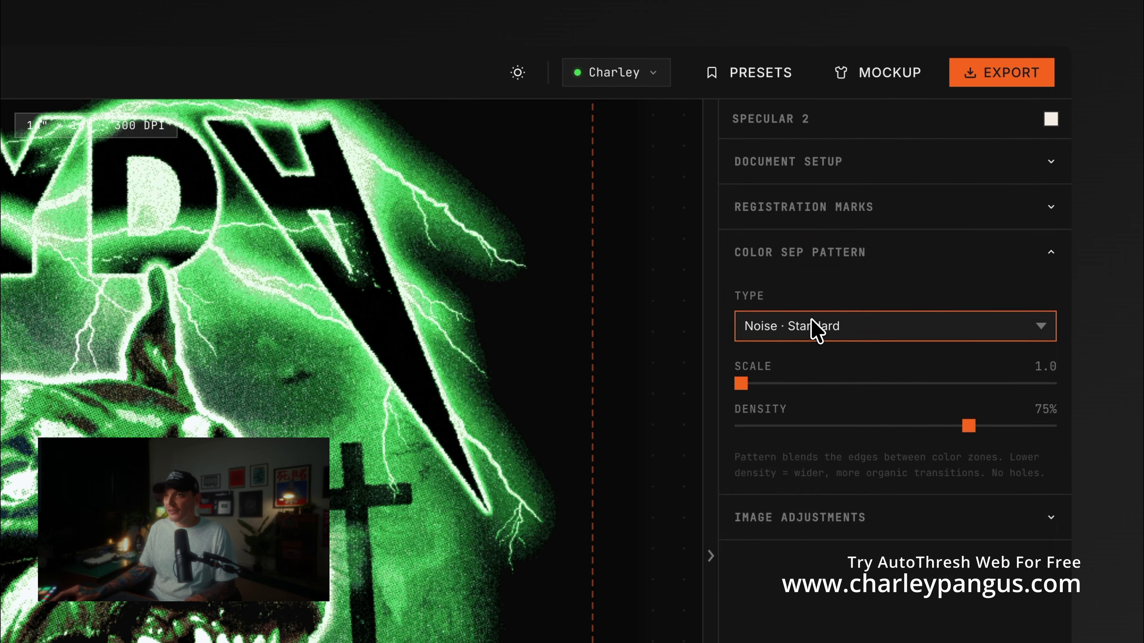
Step: Set the color separation pattern to Grain Micro (Print-Res) with a density of 35%
click(812, 326)
click(834, 383)
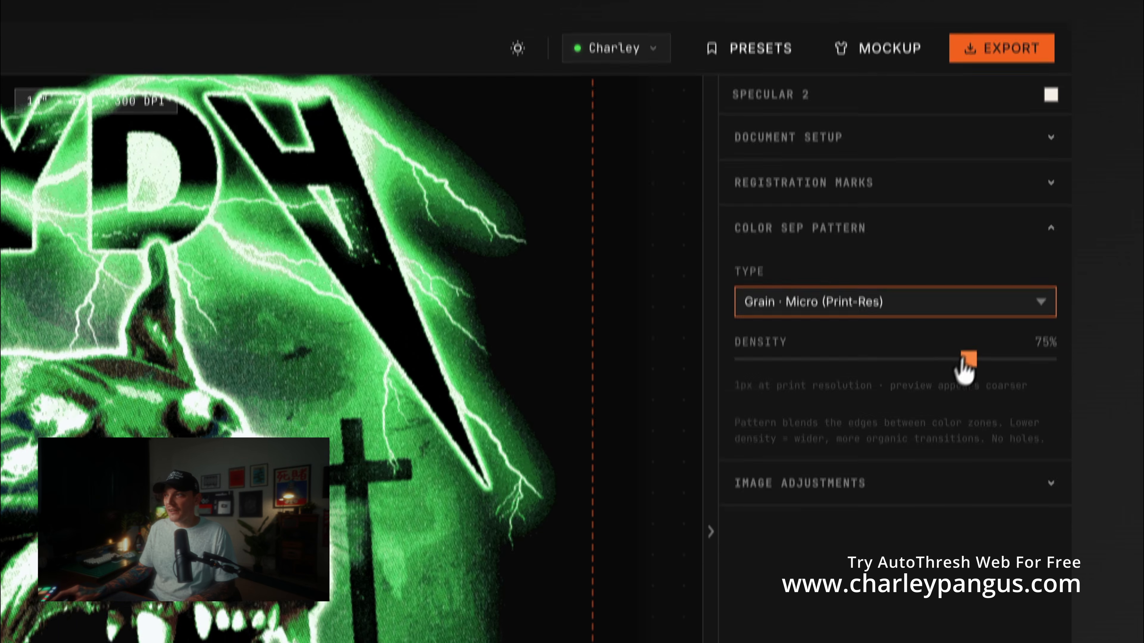
drag(967, 360, 838, 360)
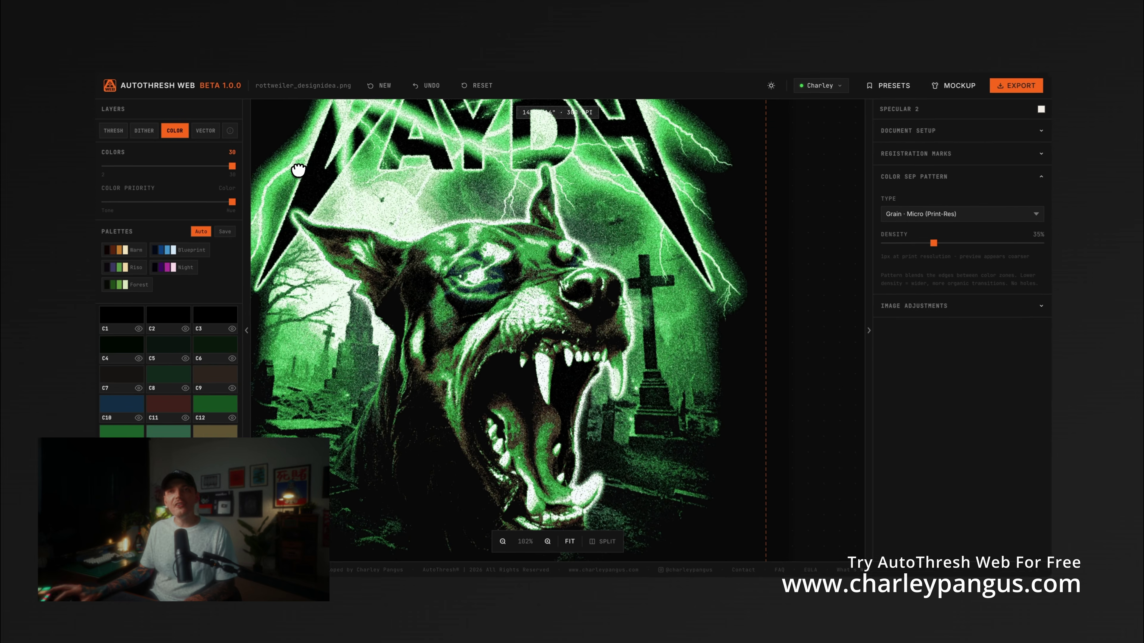
Step: Change to Vector mode and set the trace to 16 colors, detail 9 and smooth 10
click(210, 134)
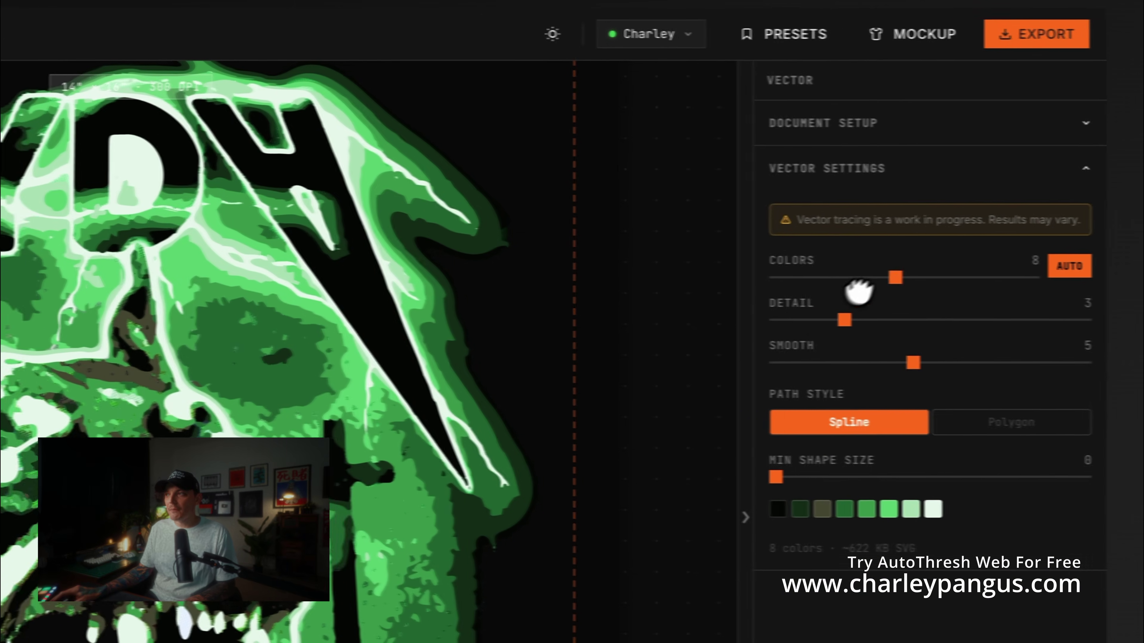
drag(1044, 289, 1047, 285)
drag(813, 320, 1006, 335)
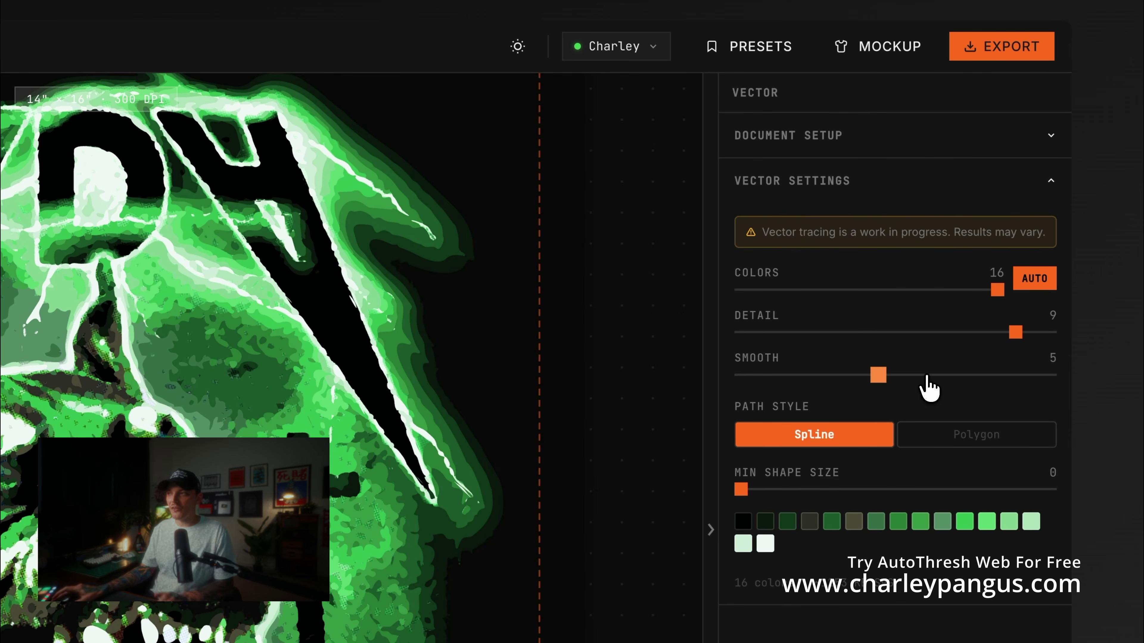
drag(920, 385, 1073, 378)
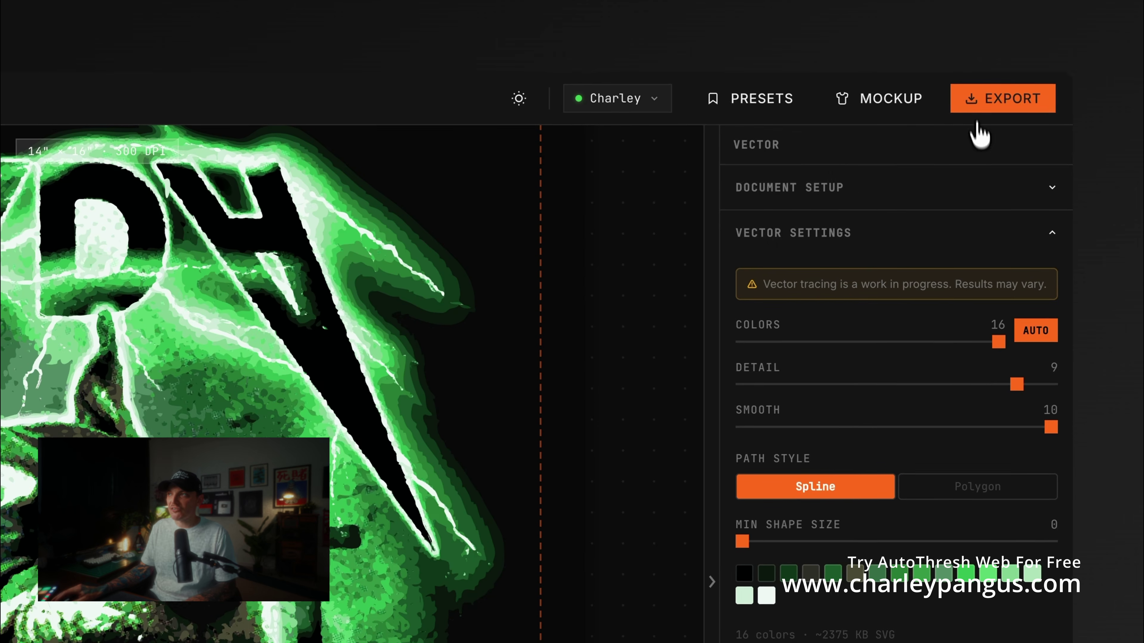
Step: Review the SVG export options, close them without exporting, and inspect the traced artwork around the dog's face
click(979, 105)
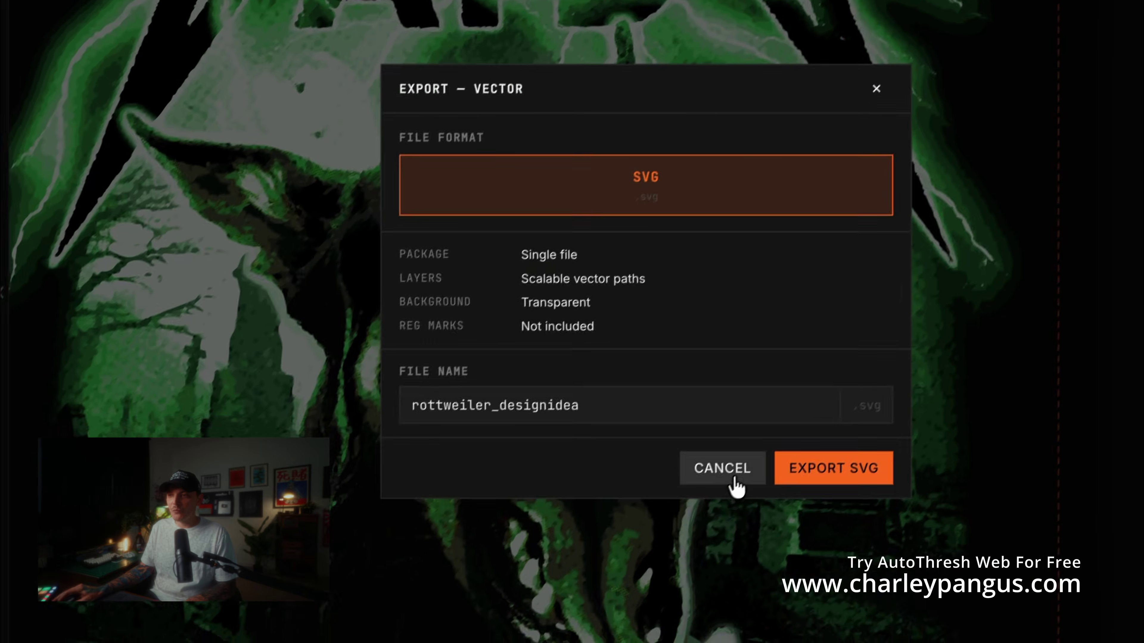
click(734, 478)
scroll(766, 166, up, 5)
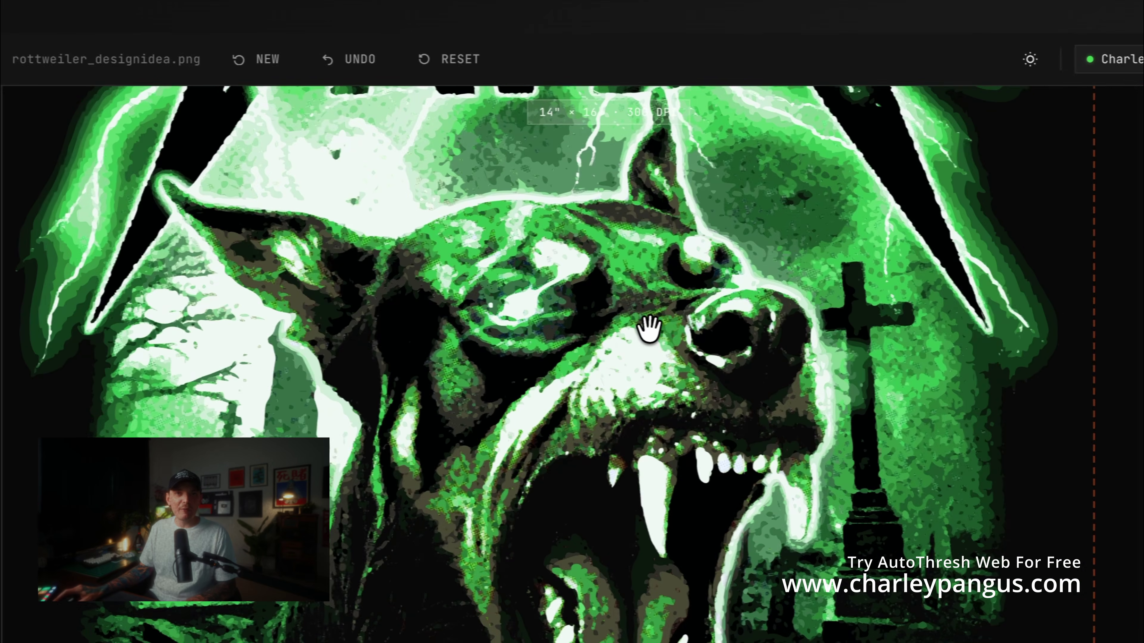
scroll(648, 329, down, 3)
scroll(646, 401, up, 3)
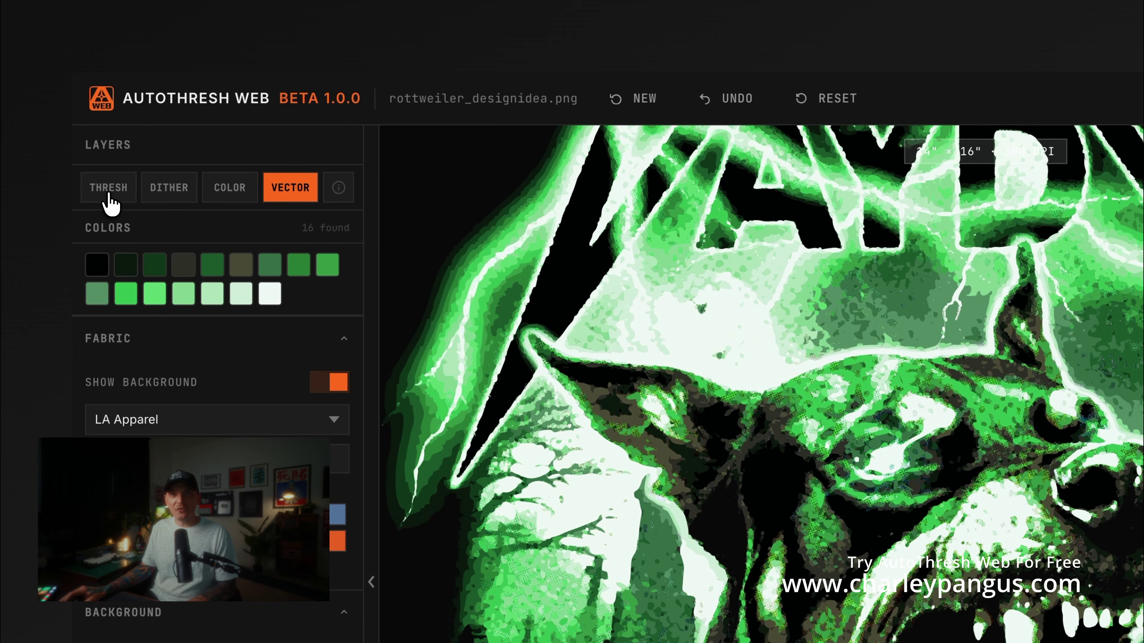
Step: Return to Thresh mode, erase an area over the dog's eye on the Specular 2 layer, and select the Specular layer
click(118, 130)
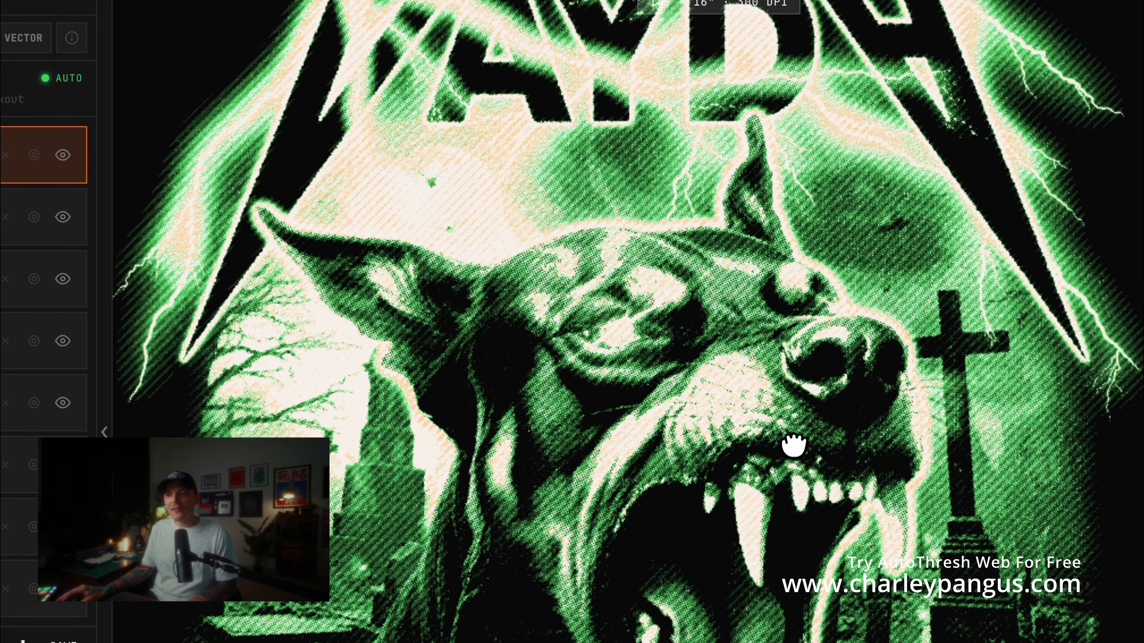
drag(794, 449, 790, 419)
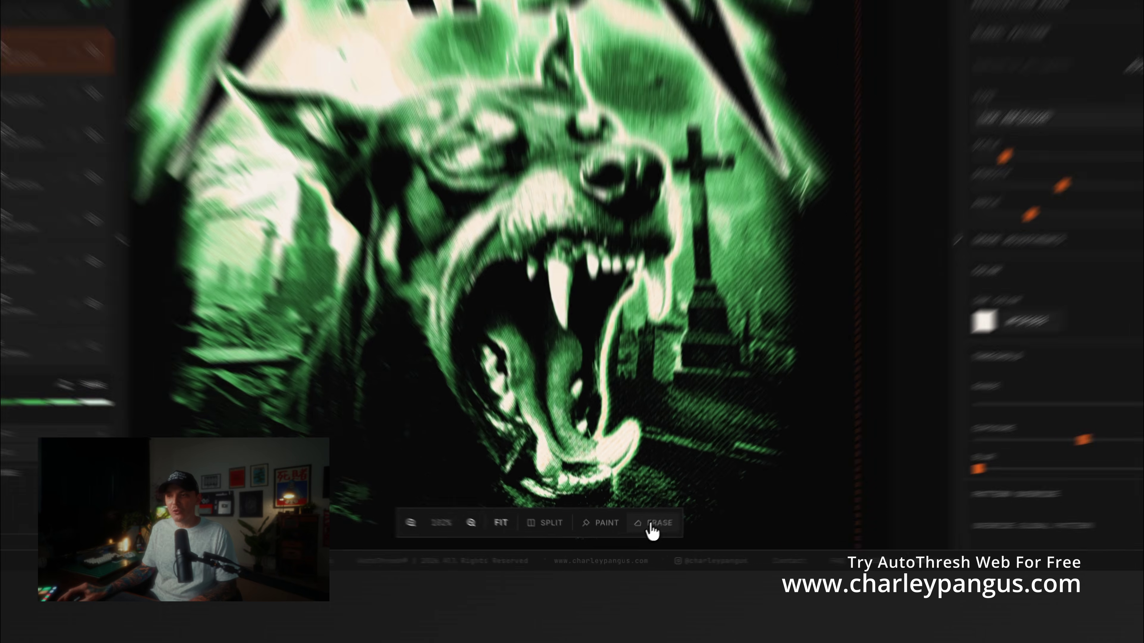
click(640, 535)
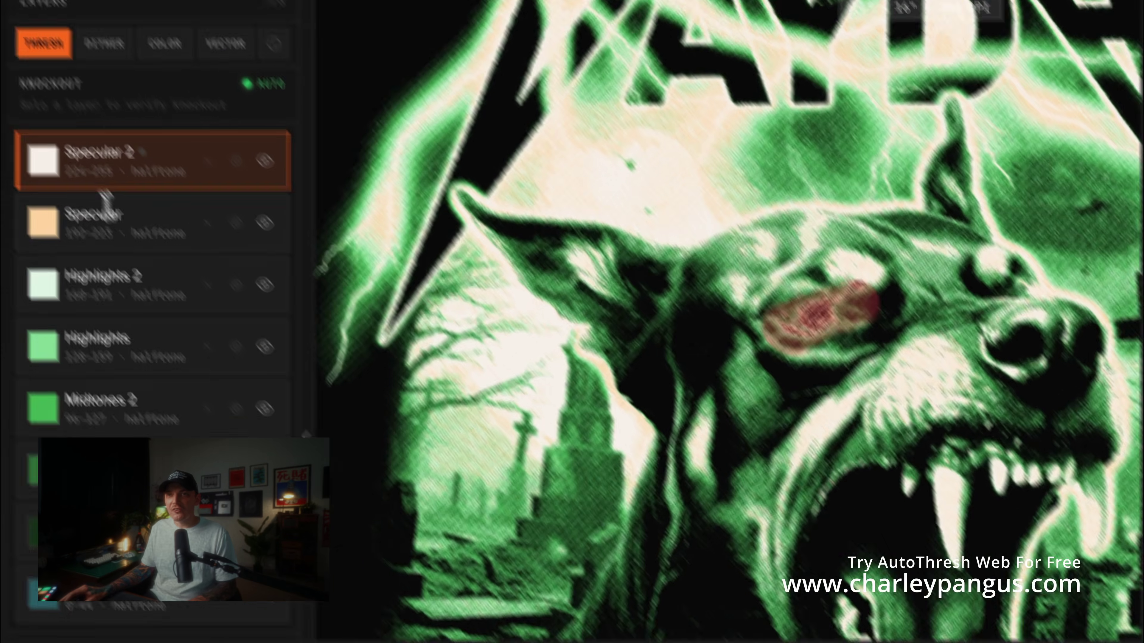
click(179, 286)
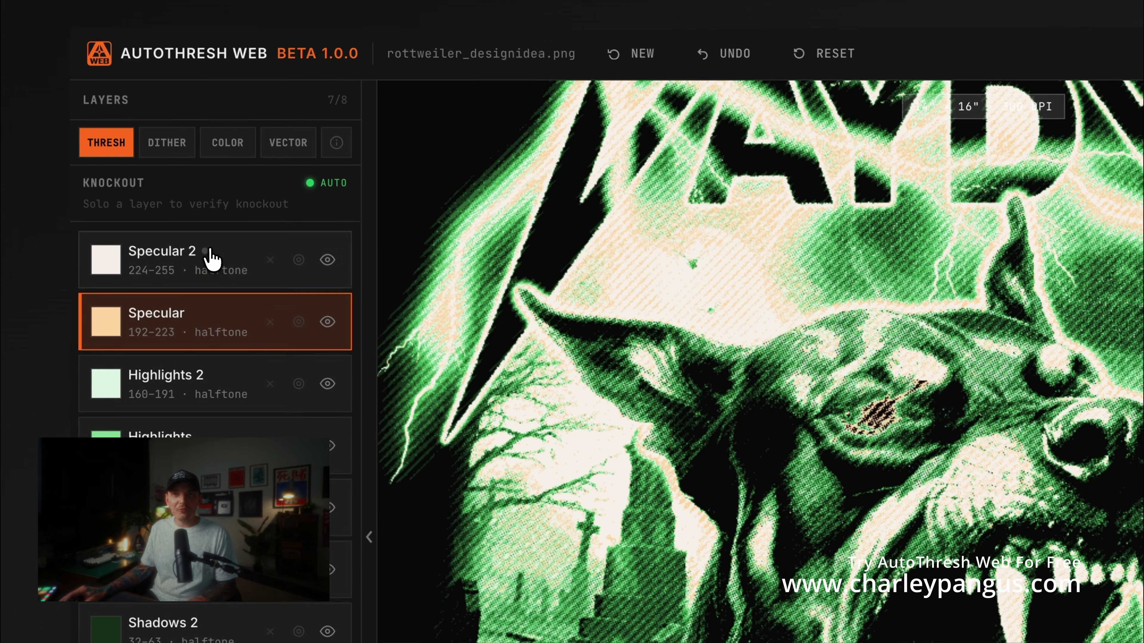
Step: Select the Specular 2 layer
click(158, 180)
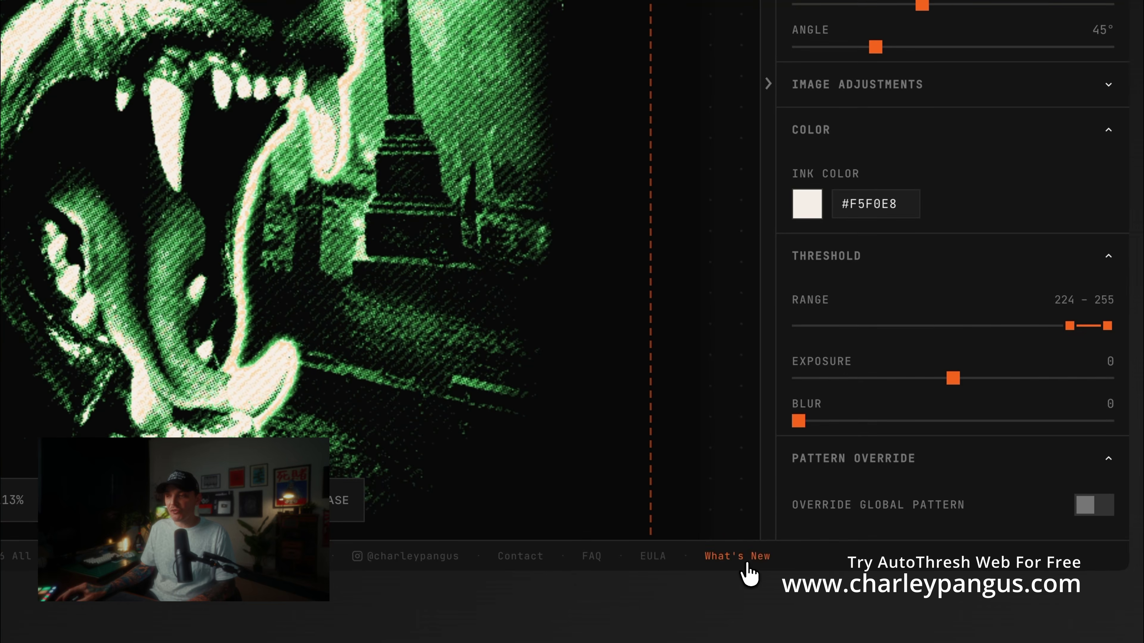
Step: Read through the What's New changelog, open its feedback form, and close the form without sending a message
click(843, 563)
scroll(633, 434, down, 7)
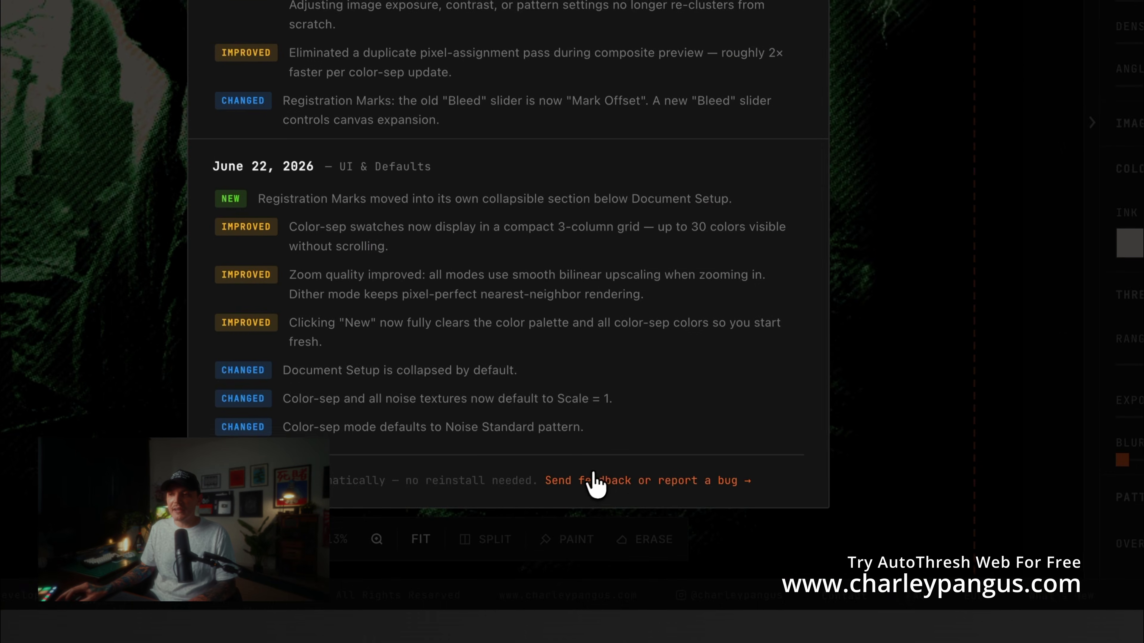
click(595, 480)
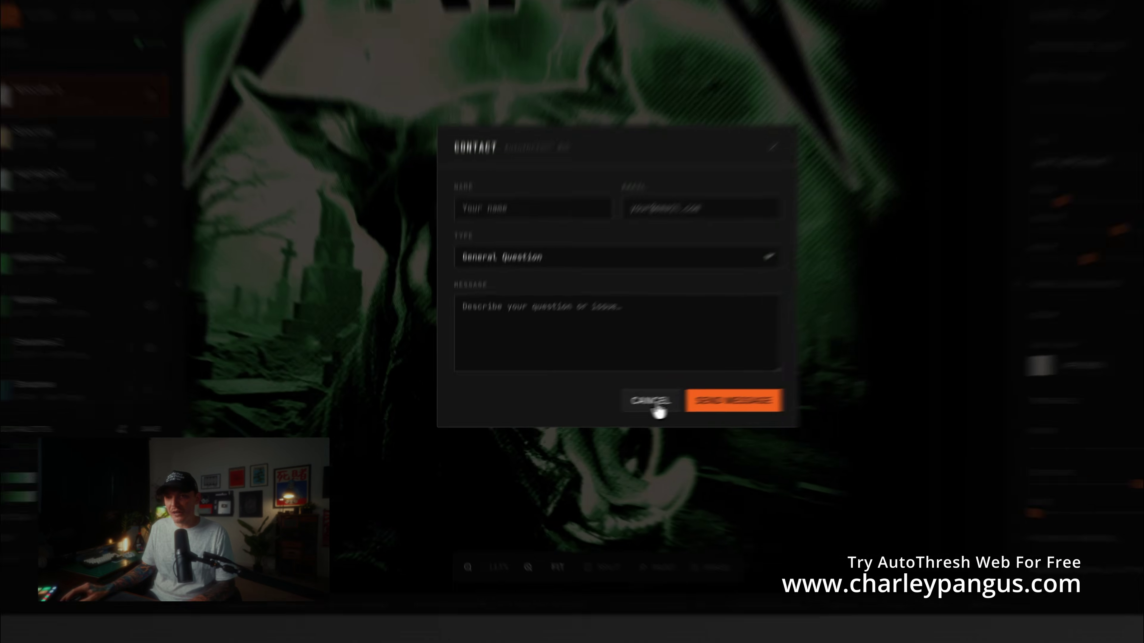
click(595, 412)
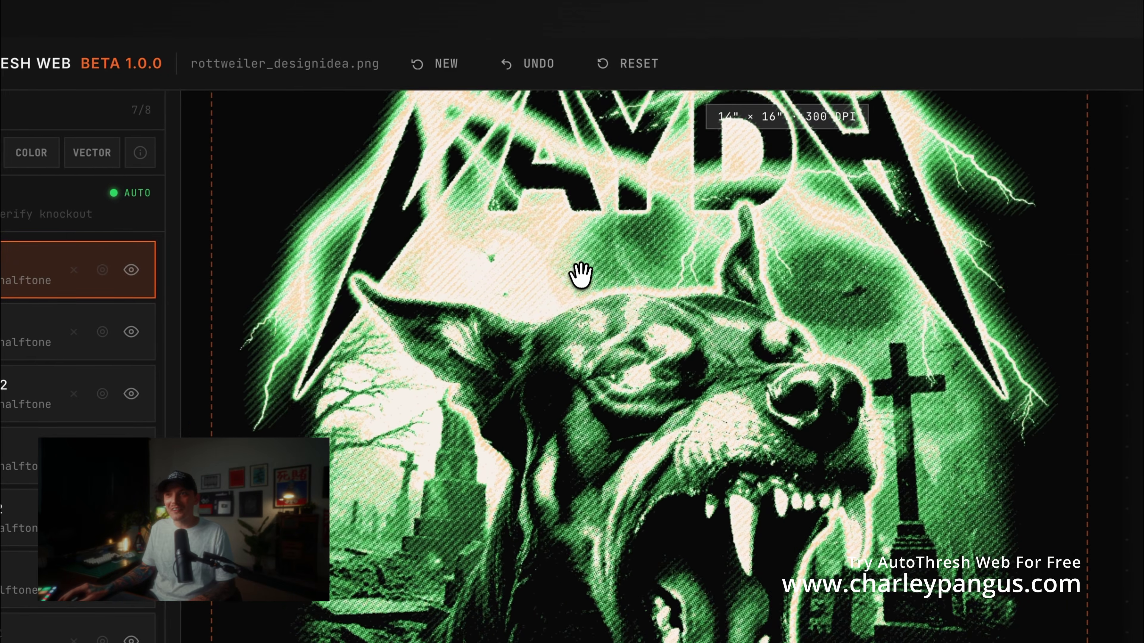
drag(580, 275, 572, 352)
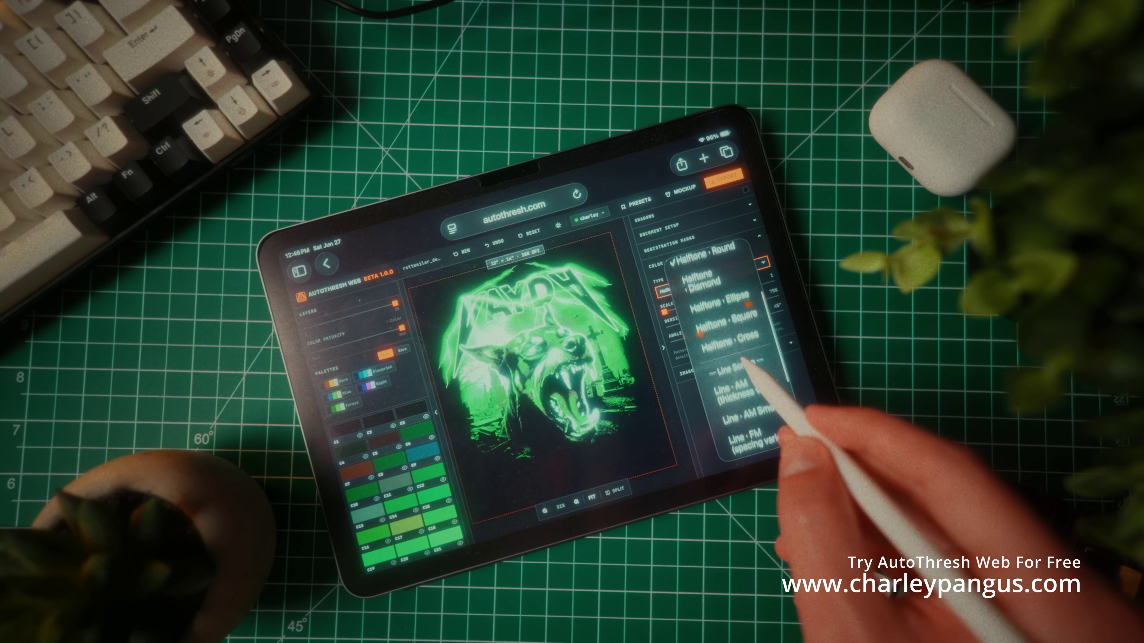
Step: Set the color separation pattern to Line - AM Smooth on the tablet and reduce its density
scroll(742, 361, down, 2)
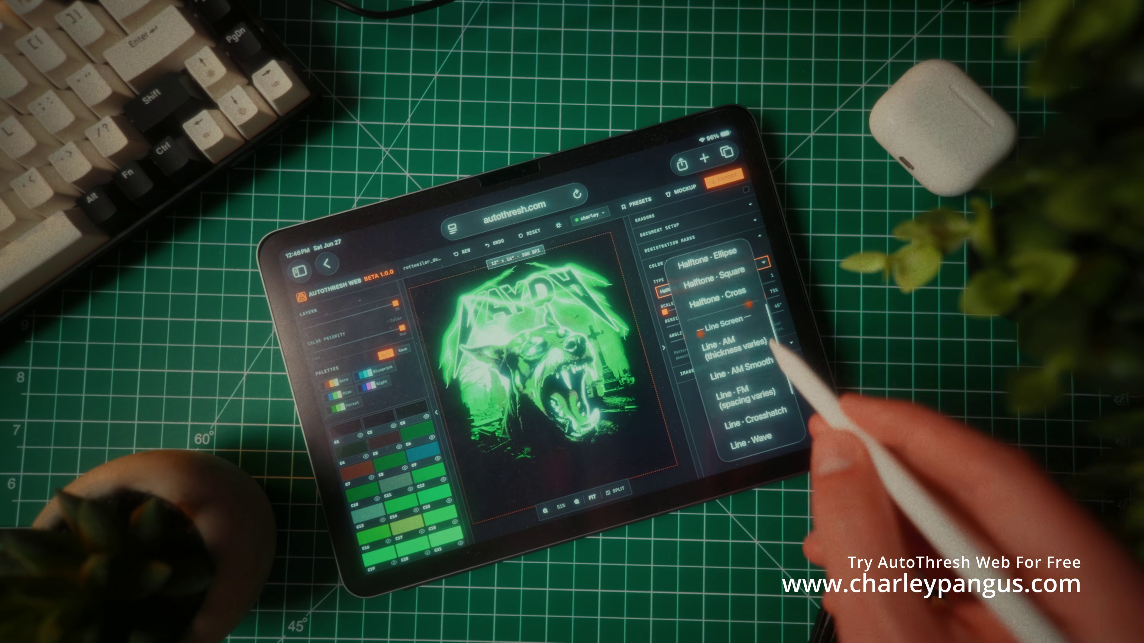
click(760, 365)
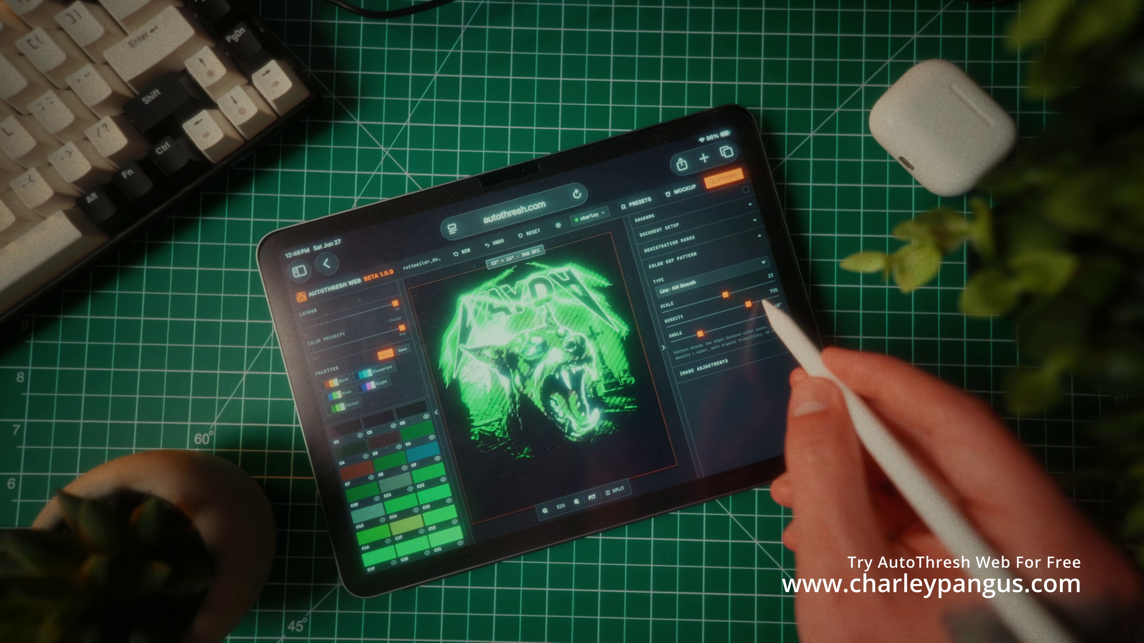
drag(748, 304, 761, 300)
click(694, 320)
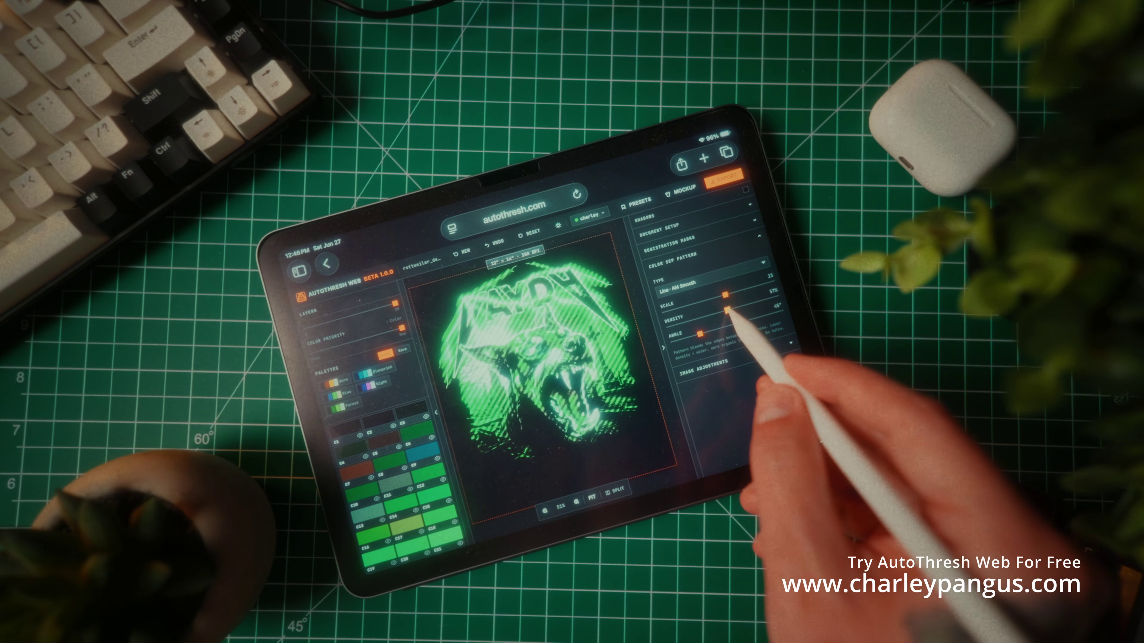
Step: Change the color separation pattern to Noise - Standard
click(693, 287)
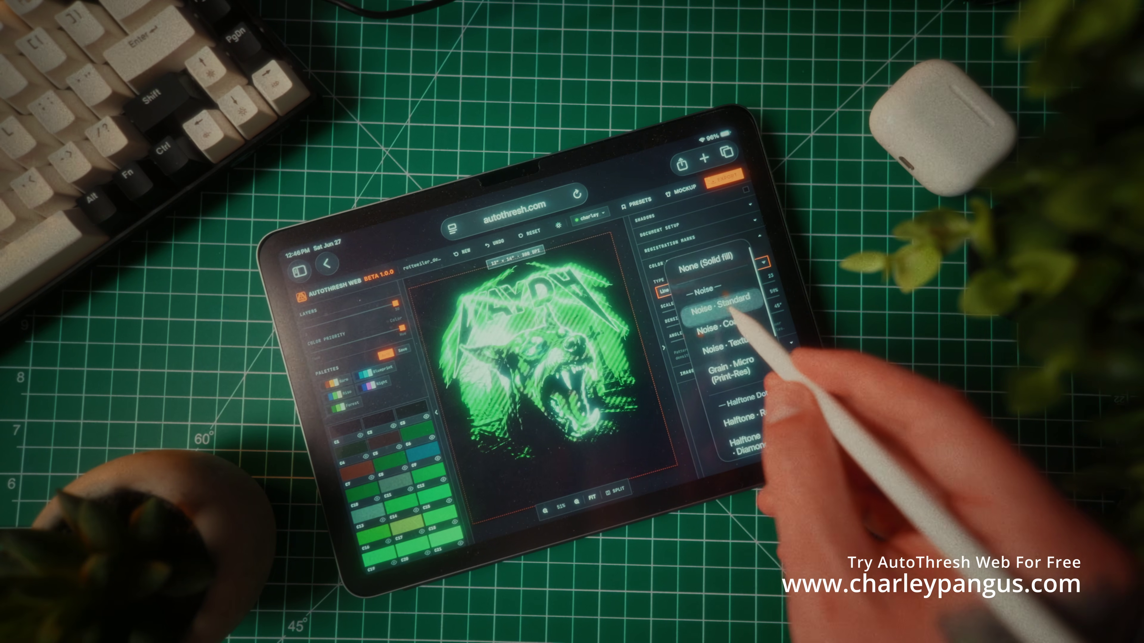